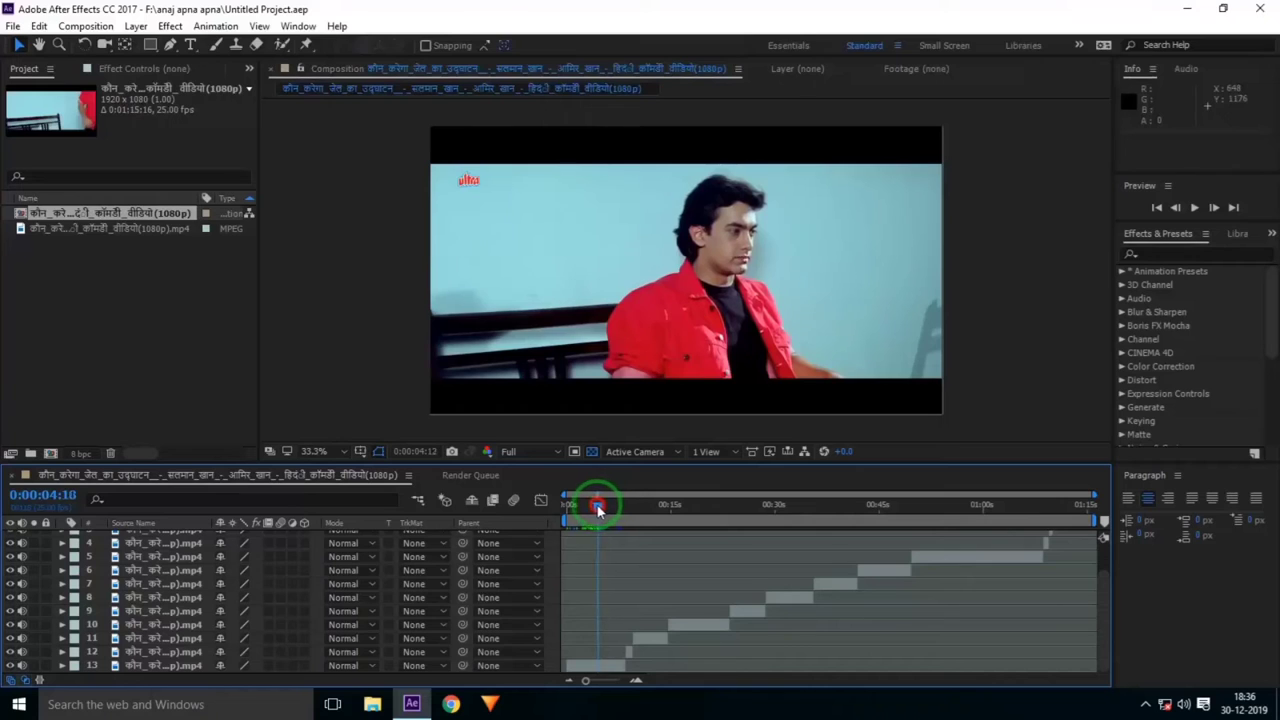
Step: Return the playhead to 0:00:00:00 and duplicate the bottom video layer with Ctrl+D
{"action": "left_click_drag", "start_coordinate": [597, 508], "coordinate": [578, 516]}
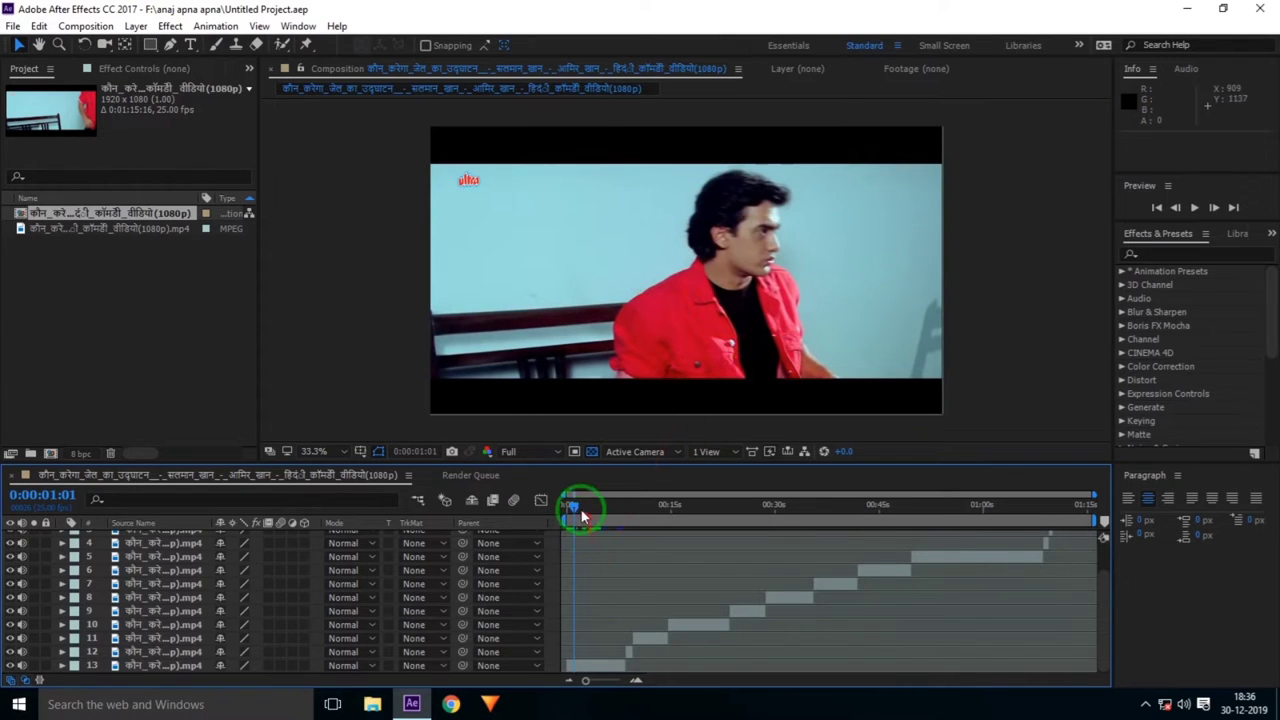
{"action": "left_click_drag", "start_coordinate": [583, 516], "coordinate": [550, 514]}
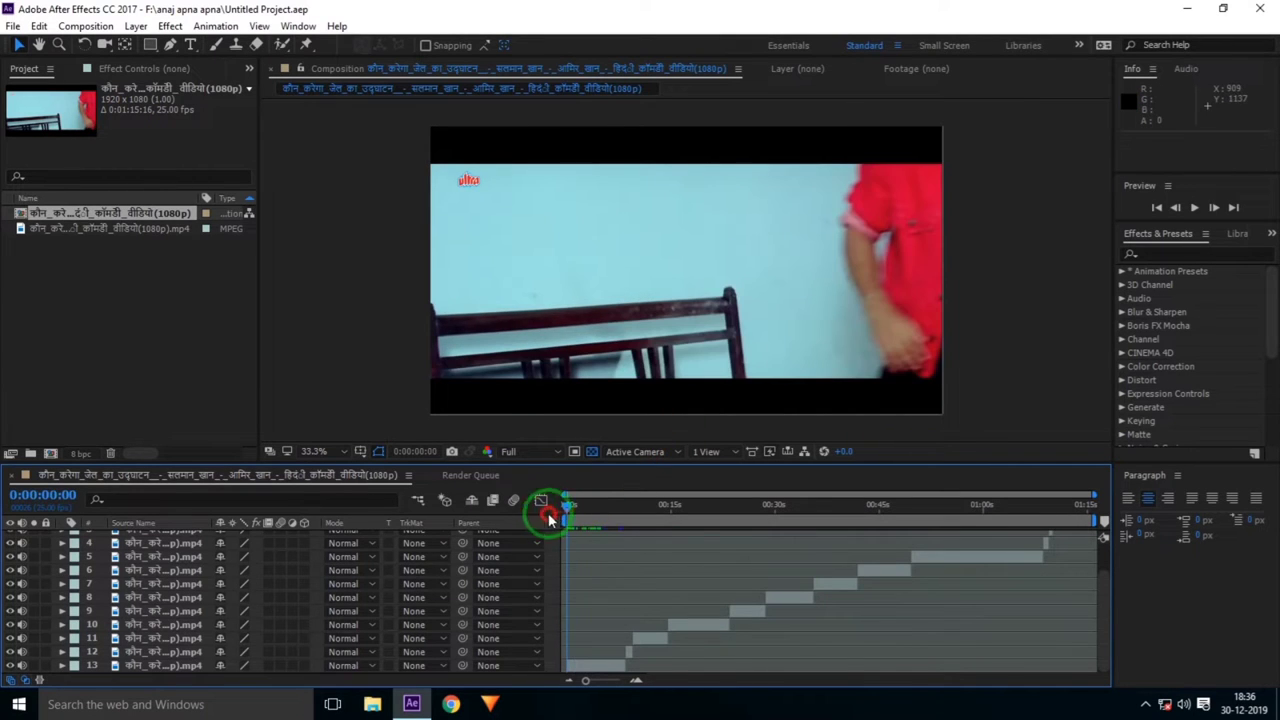
{"action": "left_click", "coordinate": [617, 664]}
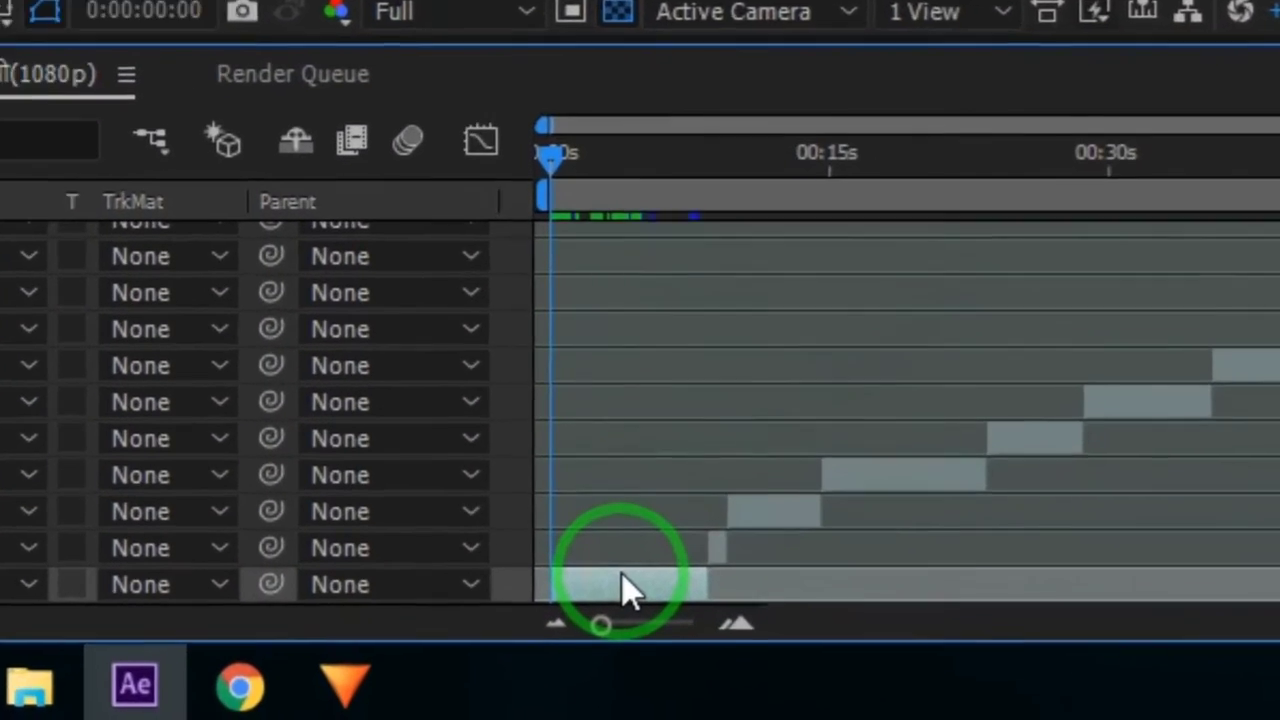
{"action": "key", "text": "ctrl+d"}
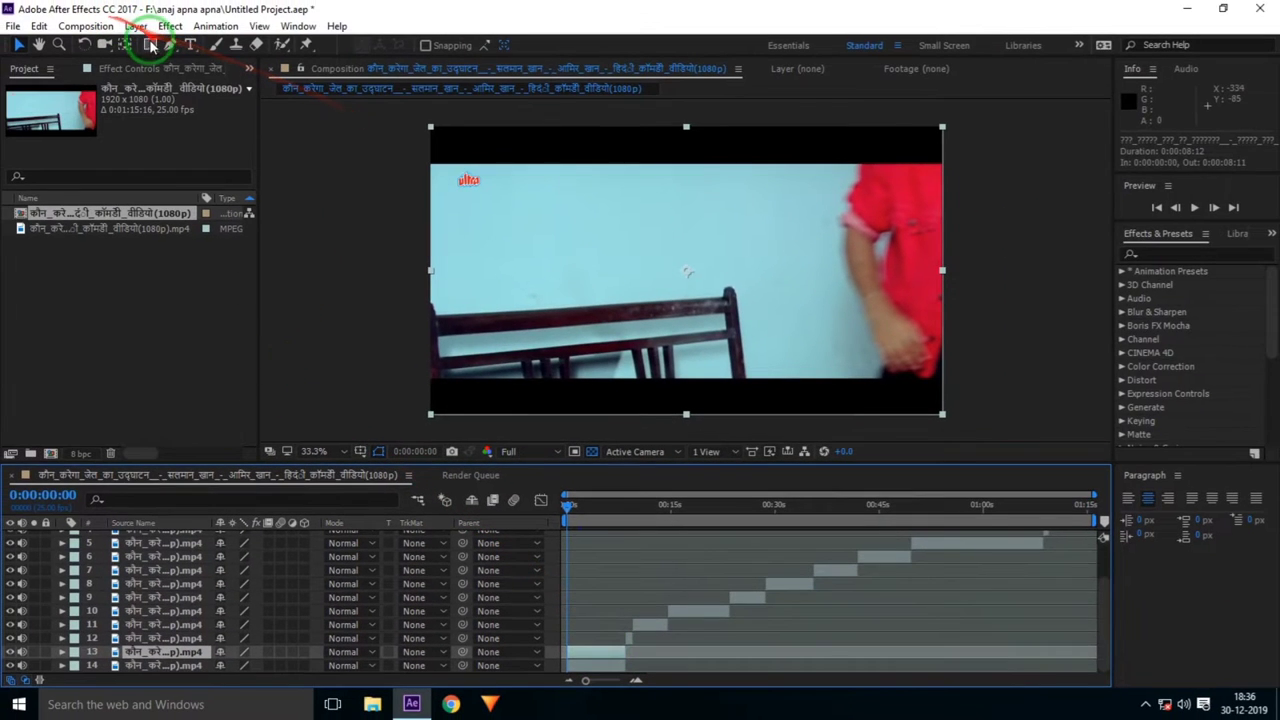
Step: With the Pen tool at 0:00:01:10, start a mask below the man's hand and trace up his jacket's left side
{"action": "left_click", "coordinate": [170, 46]}
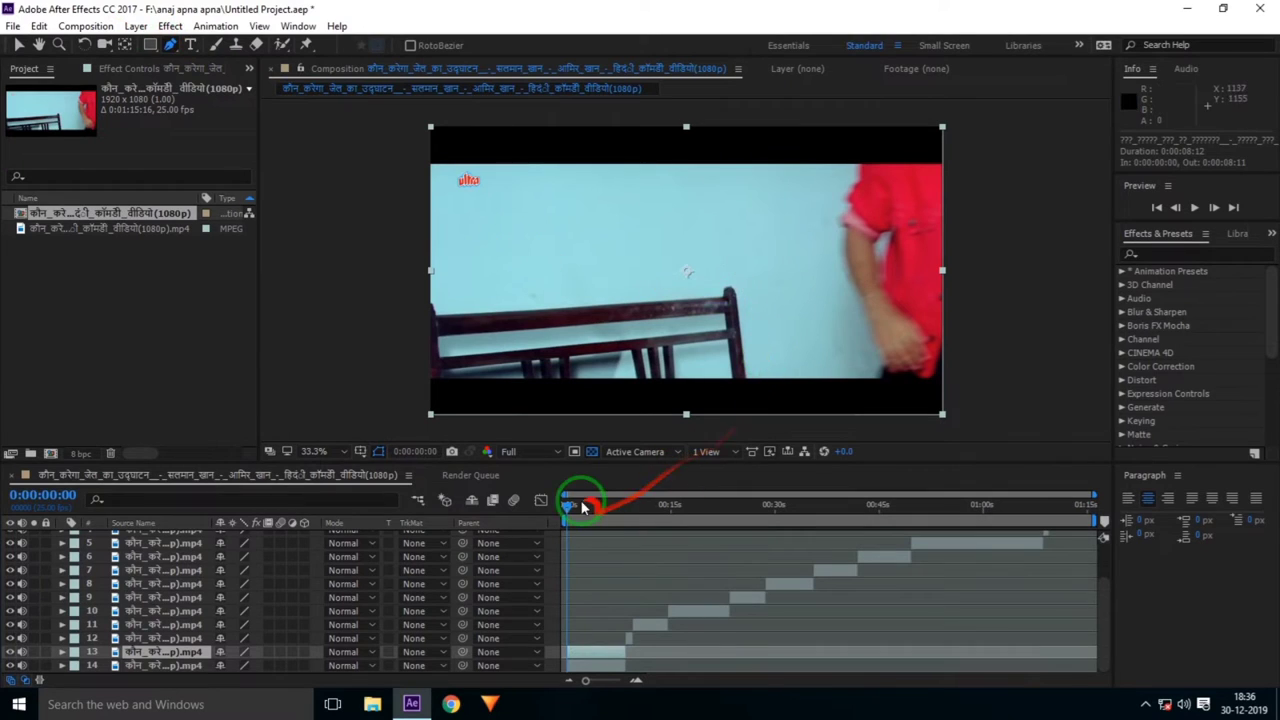
{"action": "left_click_drag", "start_coordinate": [567, 508], "coordinate": [577, 510]}
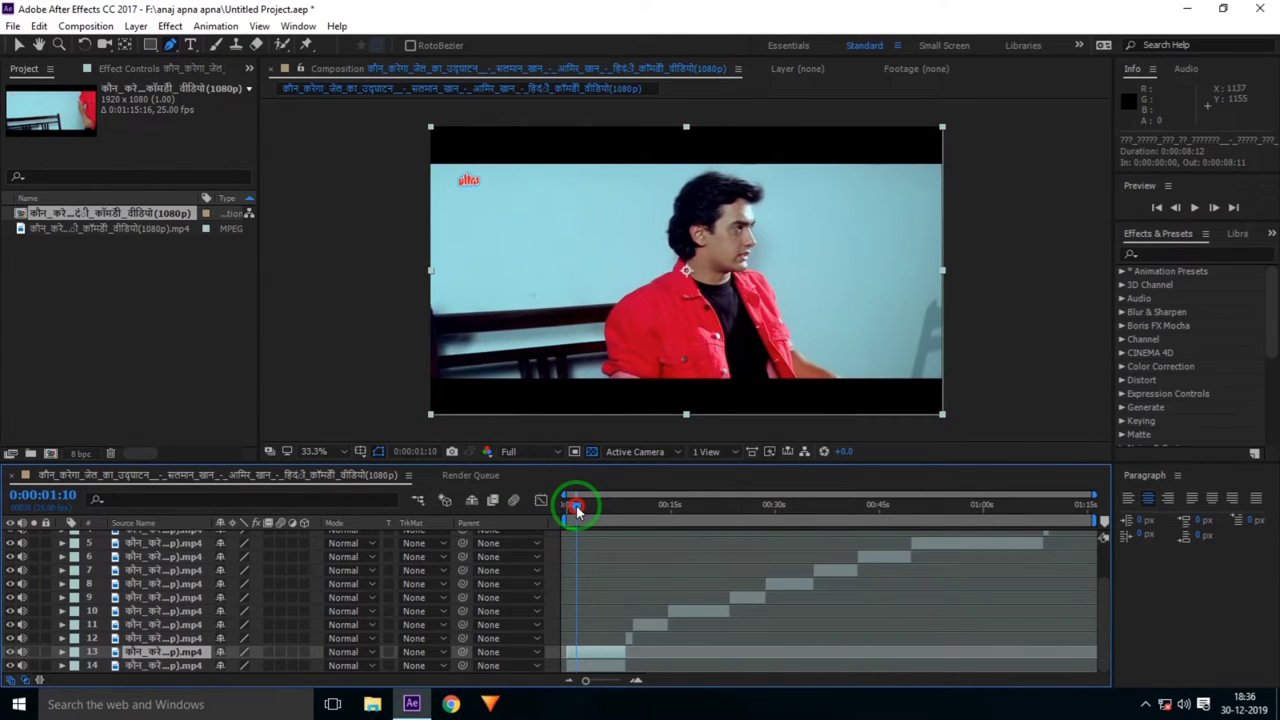
{"action": "left_click", "coordinate": [854, 385]}
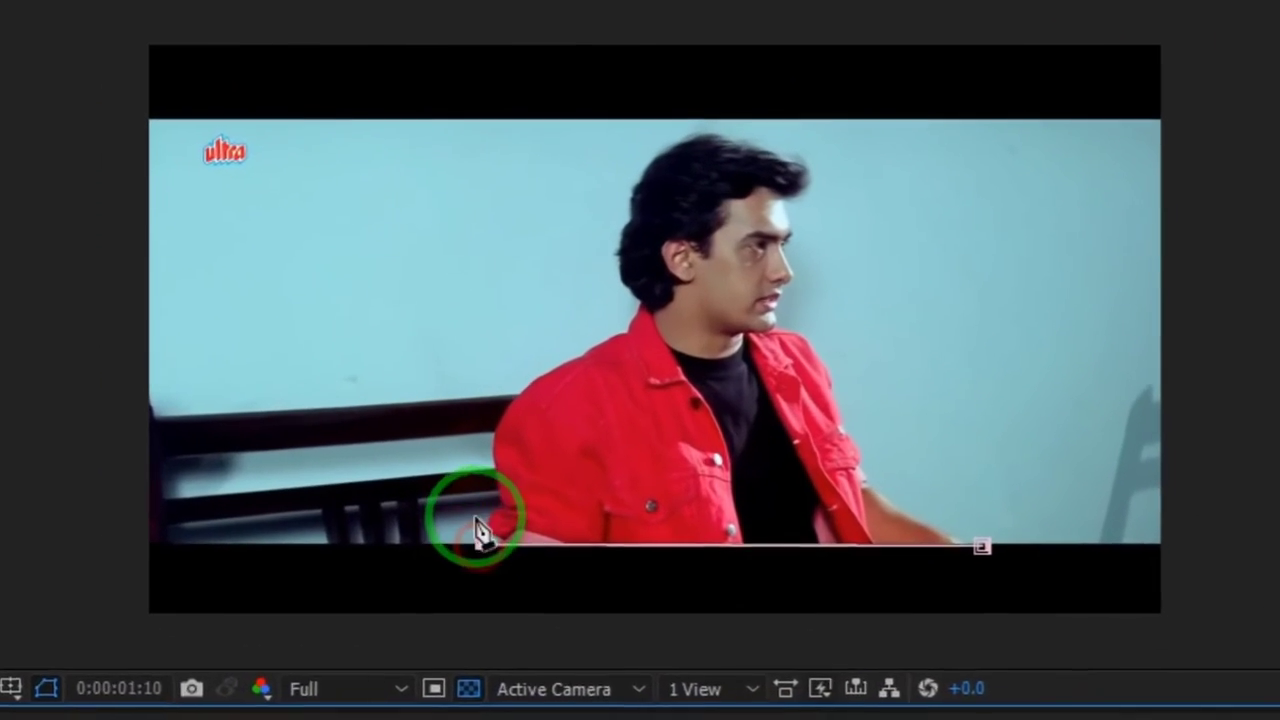
{"action": "left_click_drag", "start_coordinate": [520, 495], "coordinate": [437, 534]}
{"action": "left_click_drag", "start_coordinate": [443, 414], "coordinate": [532, 368]}
{"action": "left_click", "coordinate": [551, 337]}
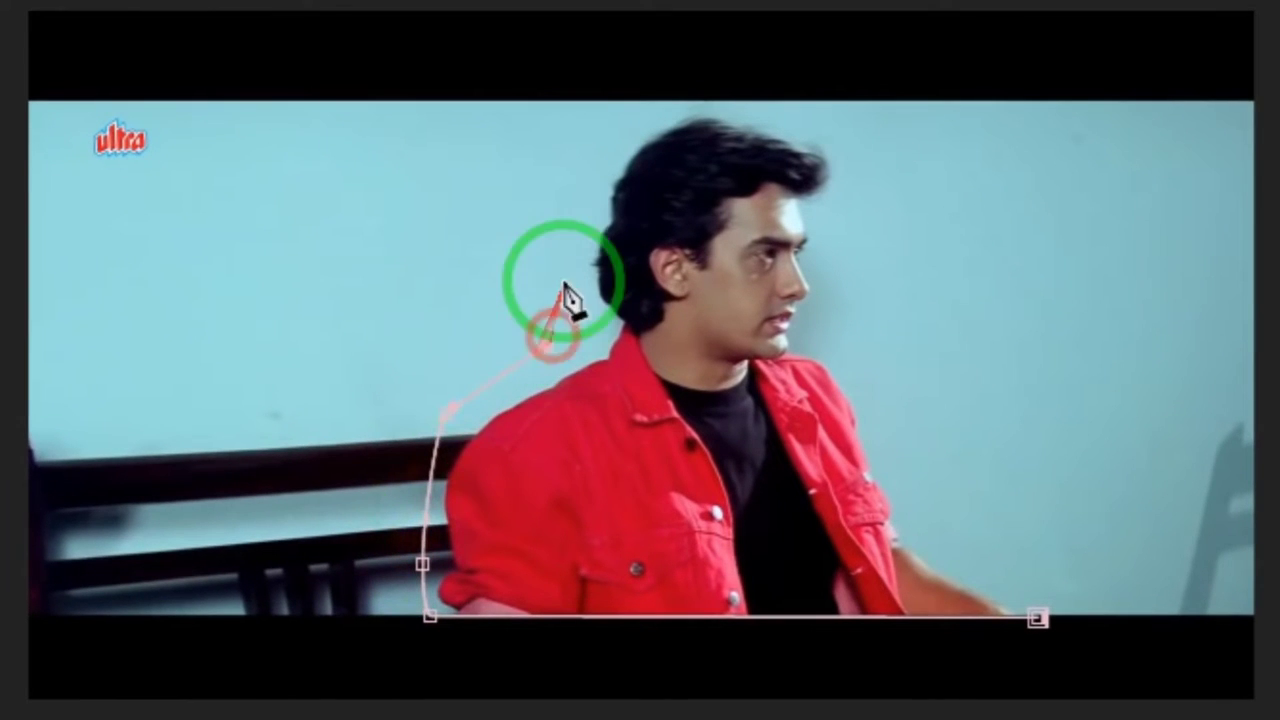
{"action": "left_click", "coordinate": [578, 205]}
Step: Trace the mask over his head and down the jacket's right edge, closing it at the first point
{"action": "left_click", "coordinate": [666, 103]}
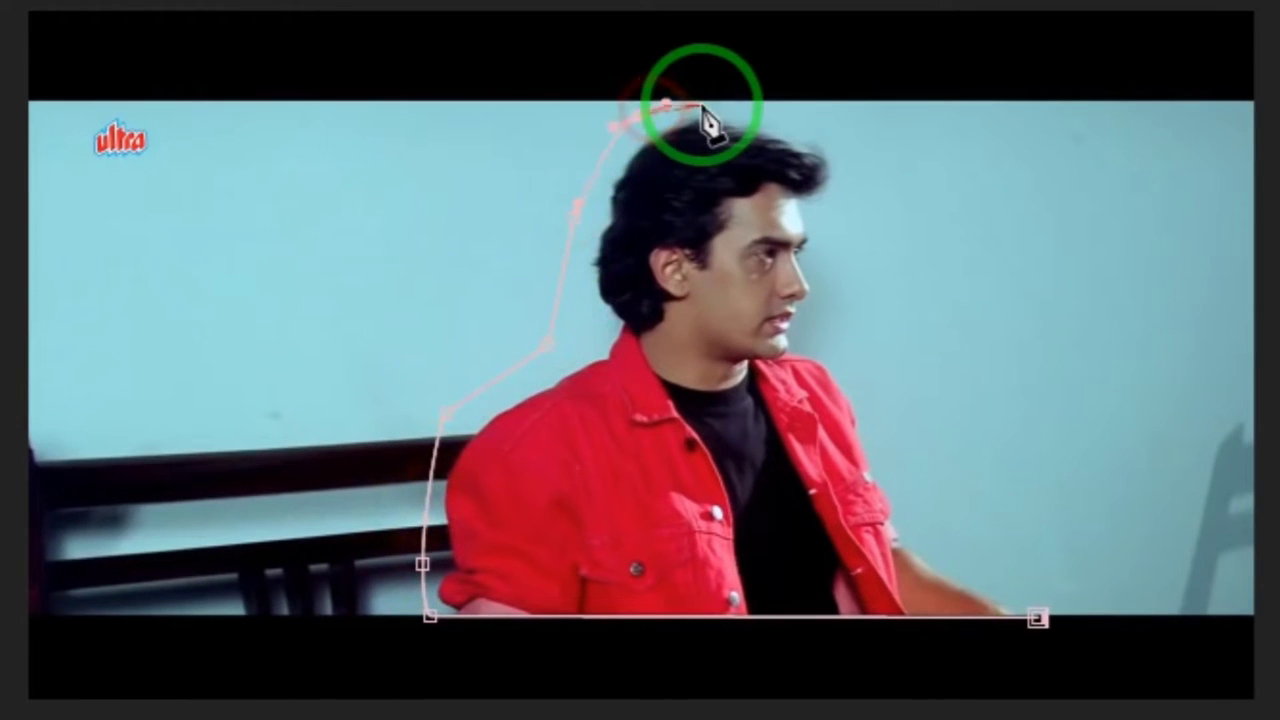
{"action": "left_click", "coordinate": [748, 108]}
{"action": "left_click", "coordinate": [830, 133]}
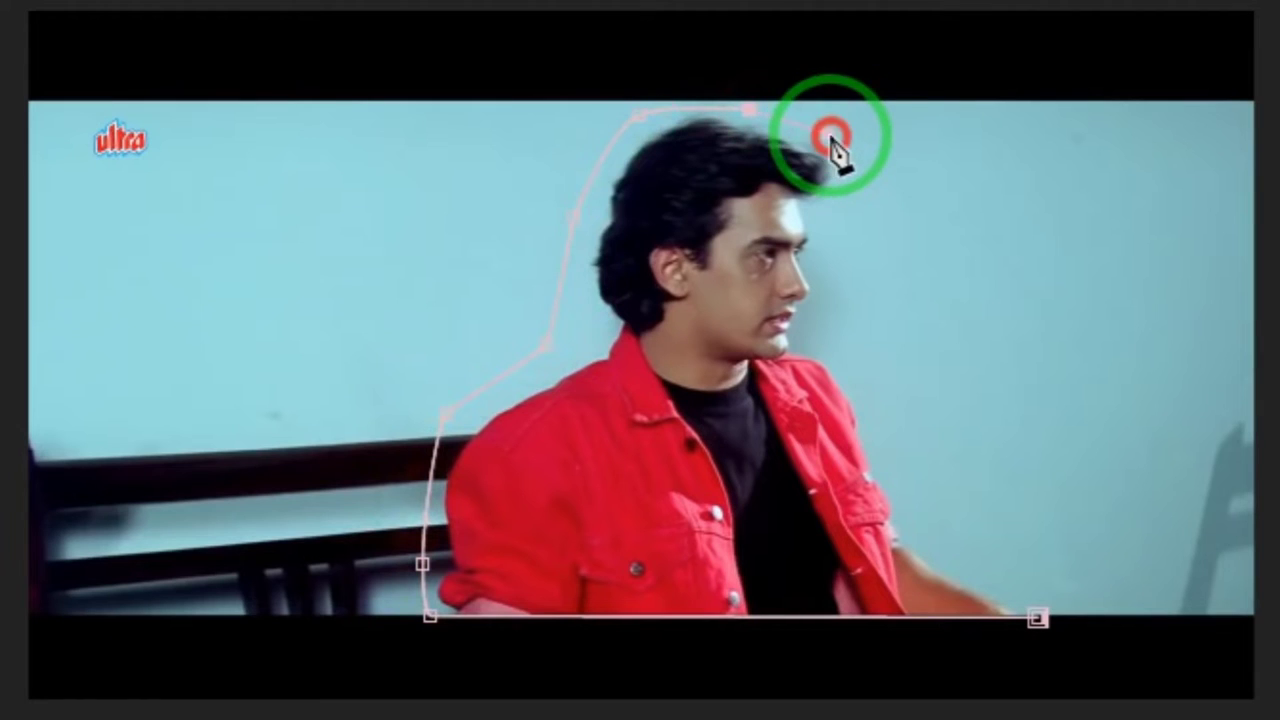
{"action": "left_click", "coordinate": [852, 170]}
{"action": "left_click", "coordinate": [856, 205]}
{"action": "left_click", "coordinate": [837, 268]}
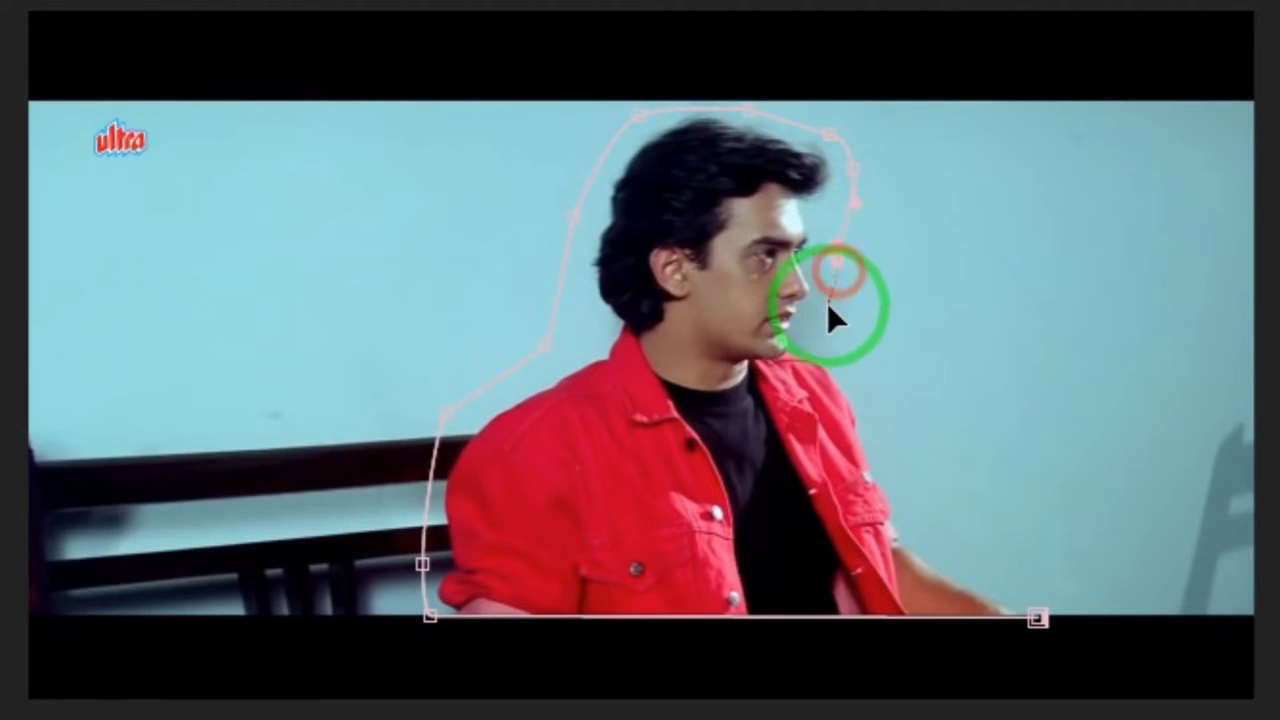
{"action": "left_click", "coordinate": [858, 370]}
{"action": "left_click", "coordinate": [888, 433]}
{"action": "left_click", "coordinate": [905, 462]}
{"action": "left_click", "coordinate": [945, 520]}
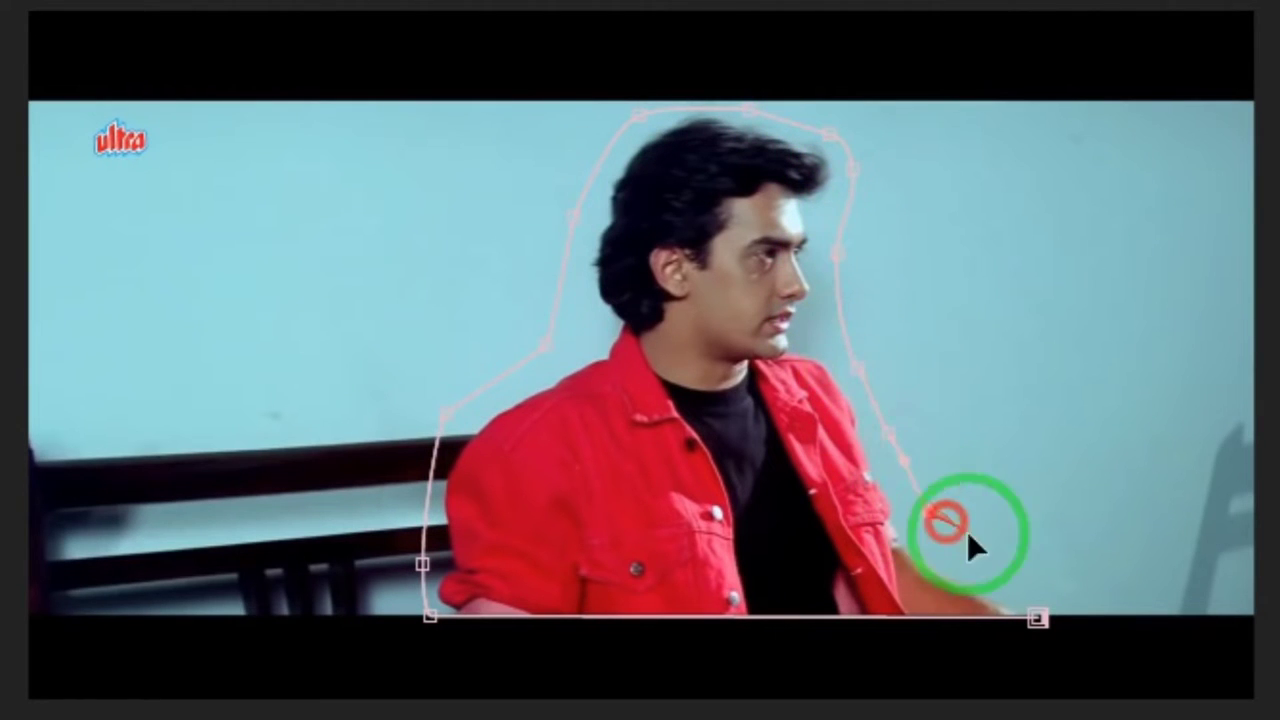
{"action": "left_click", "coordinate": [1037, 618]}
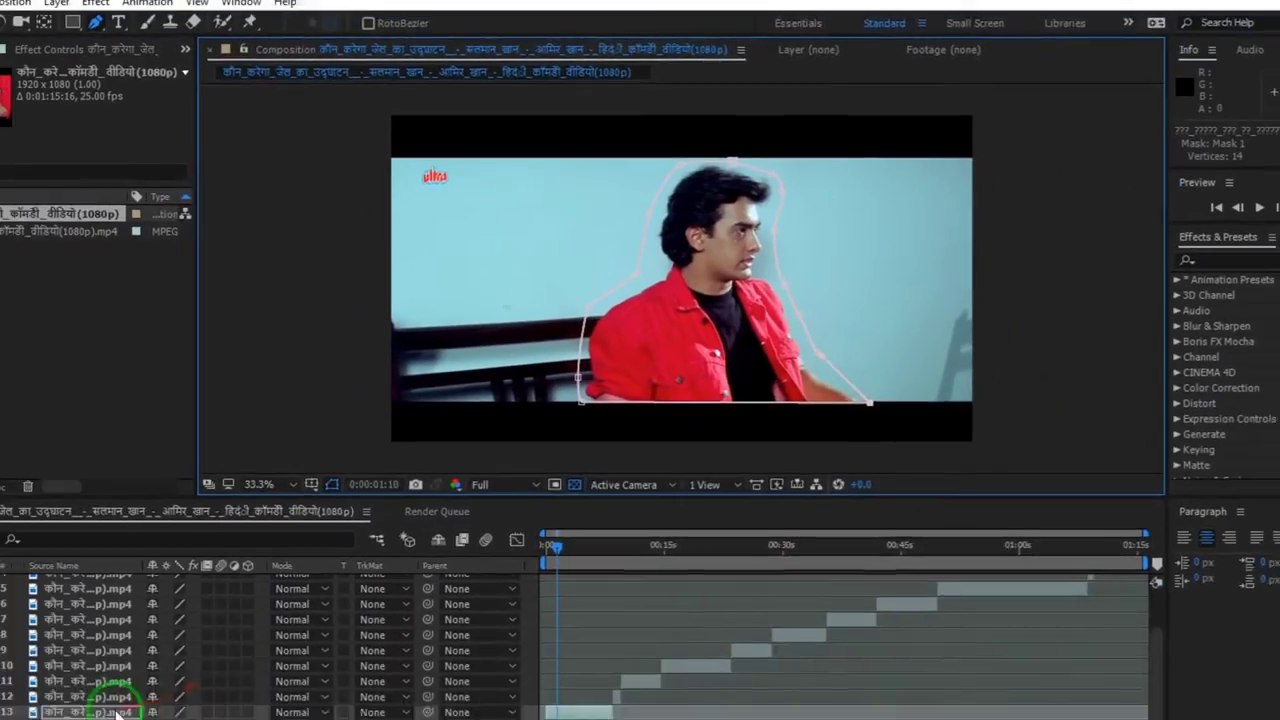
{"action": "left_click", "coordinate": [190, 653]}
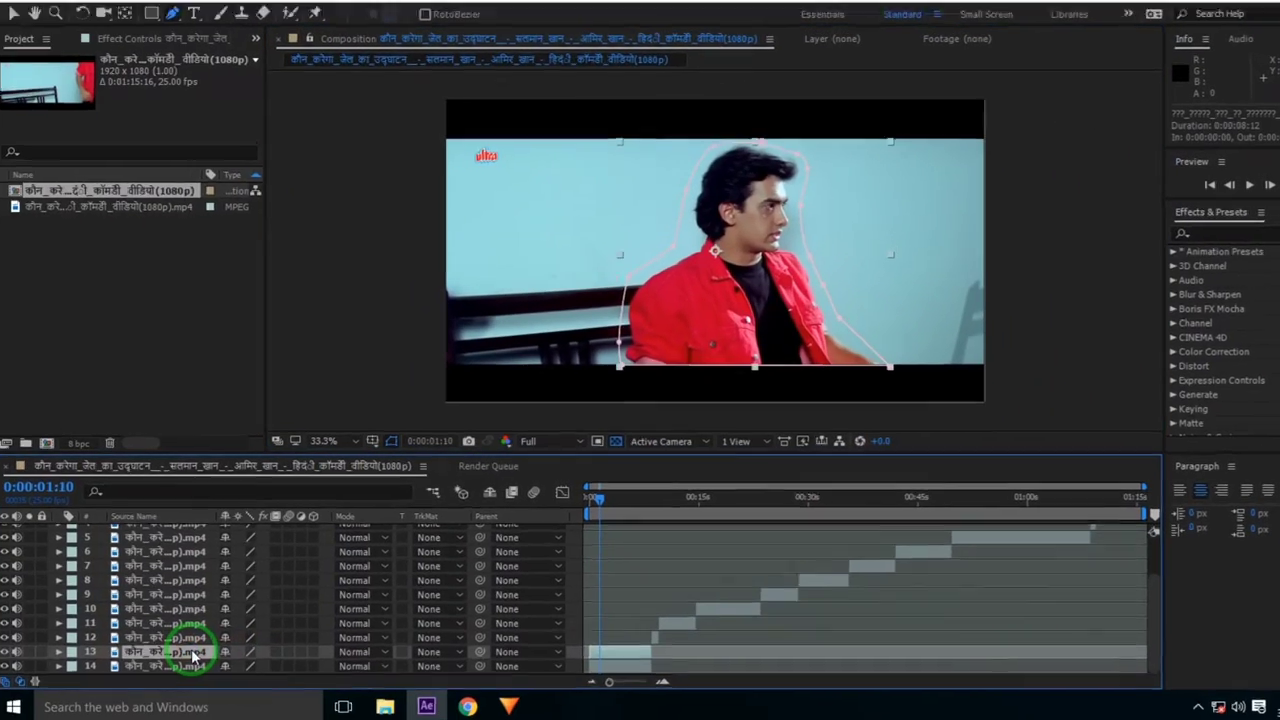
Step: Reveal Mask 1 on layer 13, keep its mode as Add, and add a Mask Path keyframe at 0:00:01:10
{"action": "key", "text": "m"}
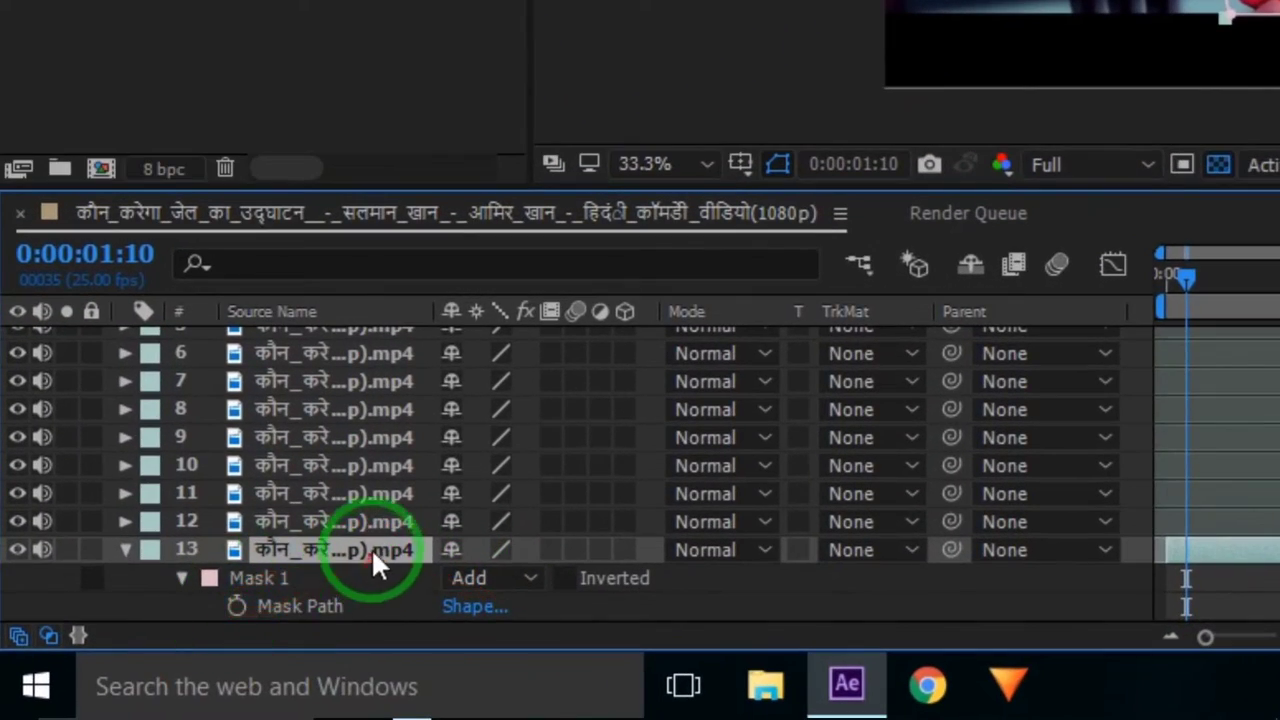
{"action": "scroll", "coordinate": [371, 546], "scroll_direction": "down", "scroll_amount": 1}
{"action": "left_click", "coordinate": [62, 537]}
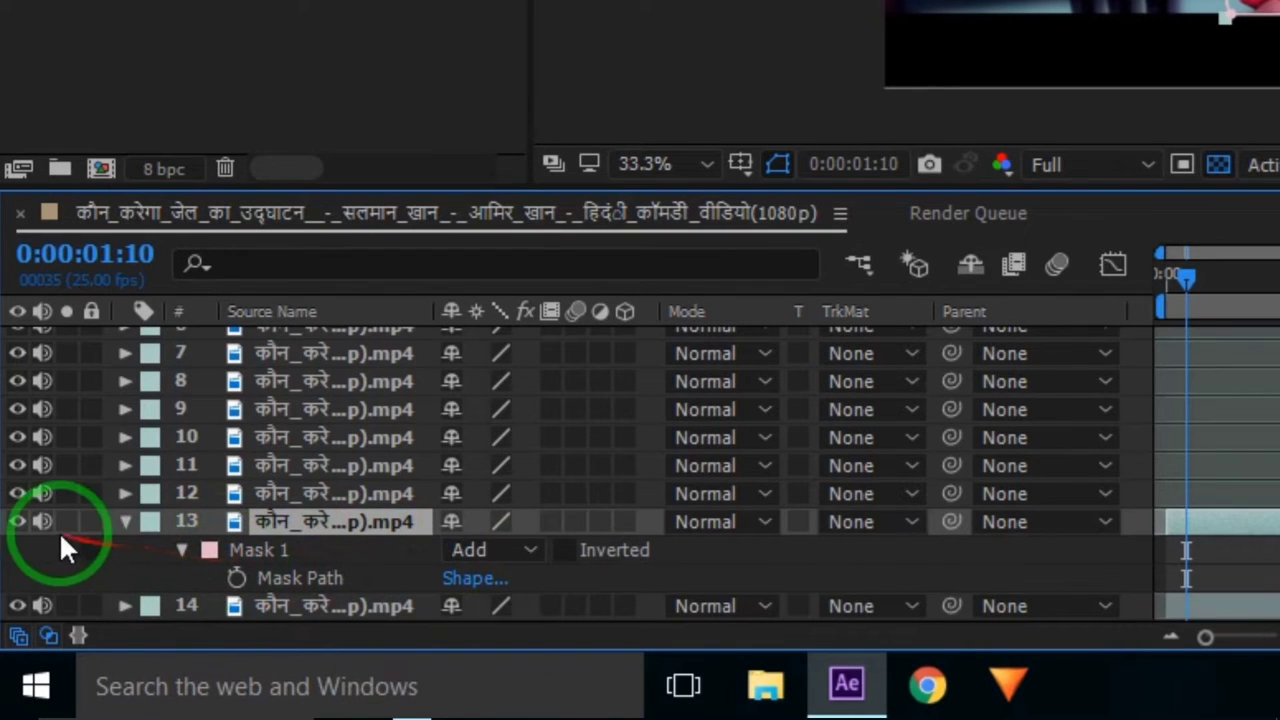
{"action": "left_click", "coordinate": [66, 521]}
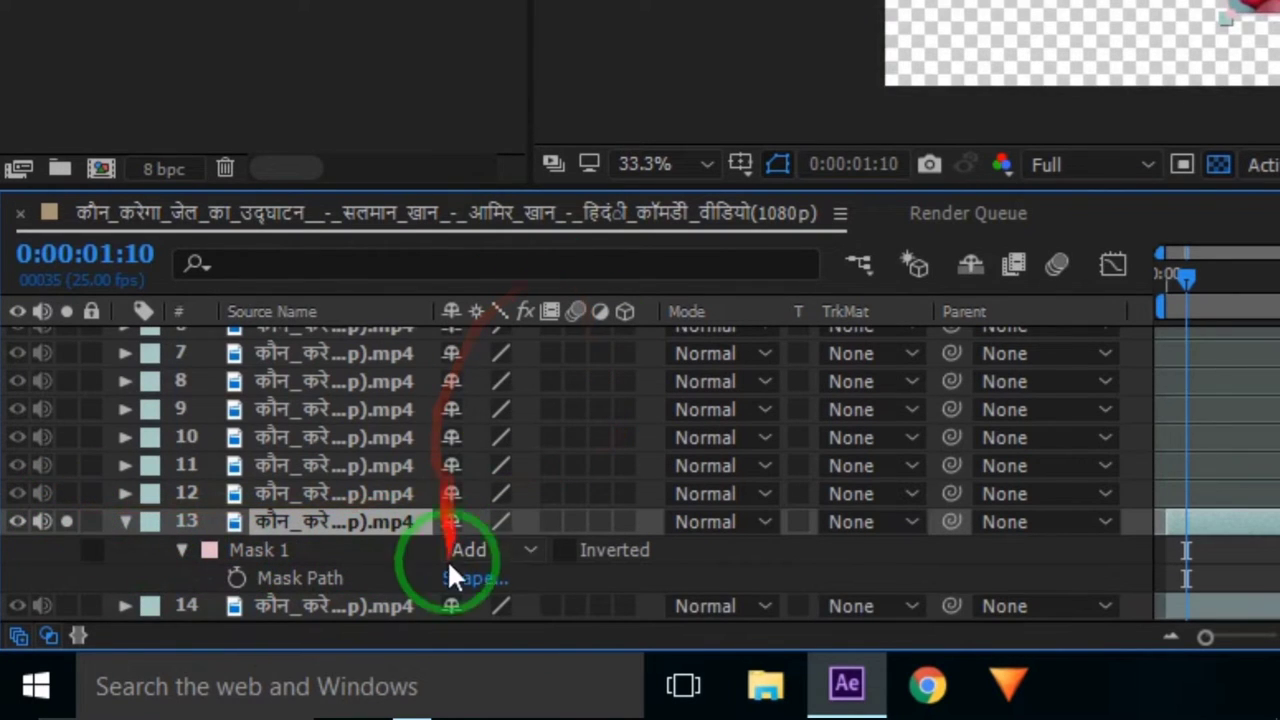
{"action": "left_click", "coordinate": [502, 552]}
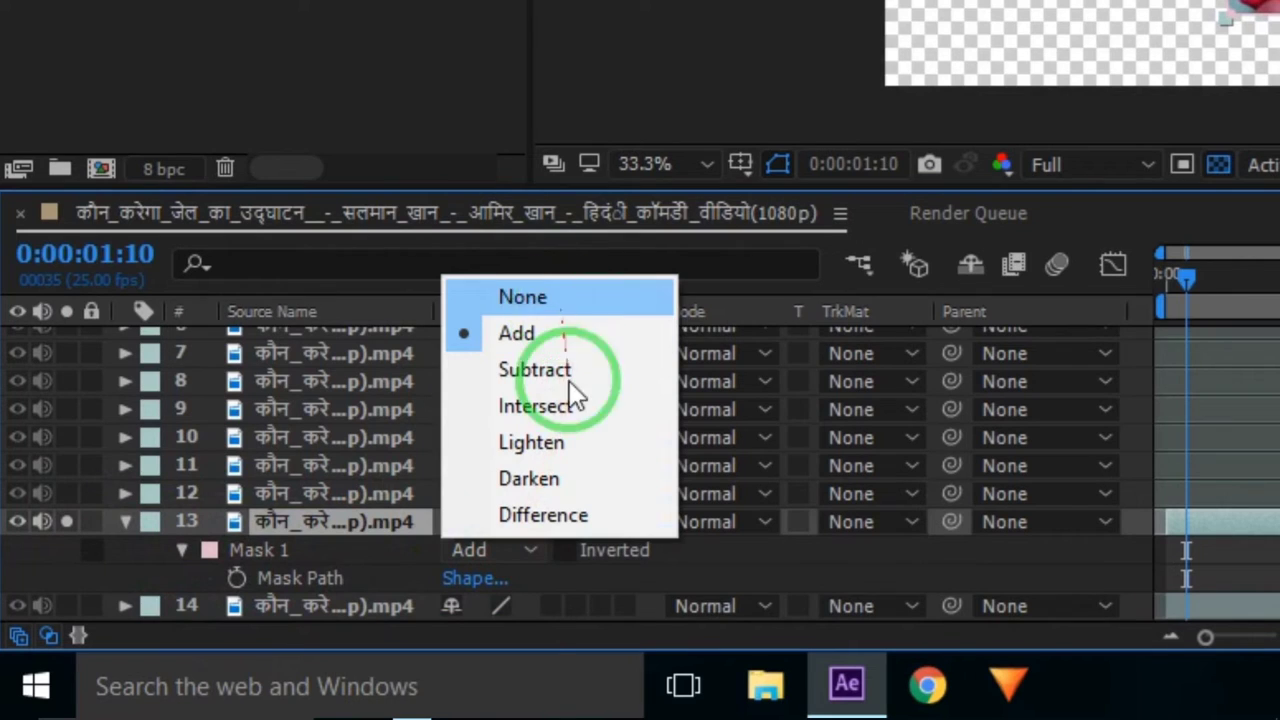
{"action": "left_click", "coordinate": [67, 521]}
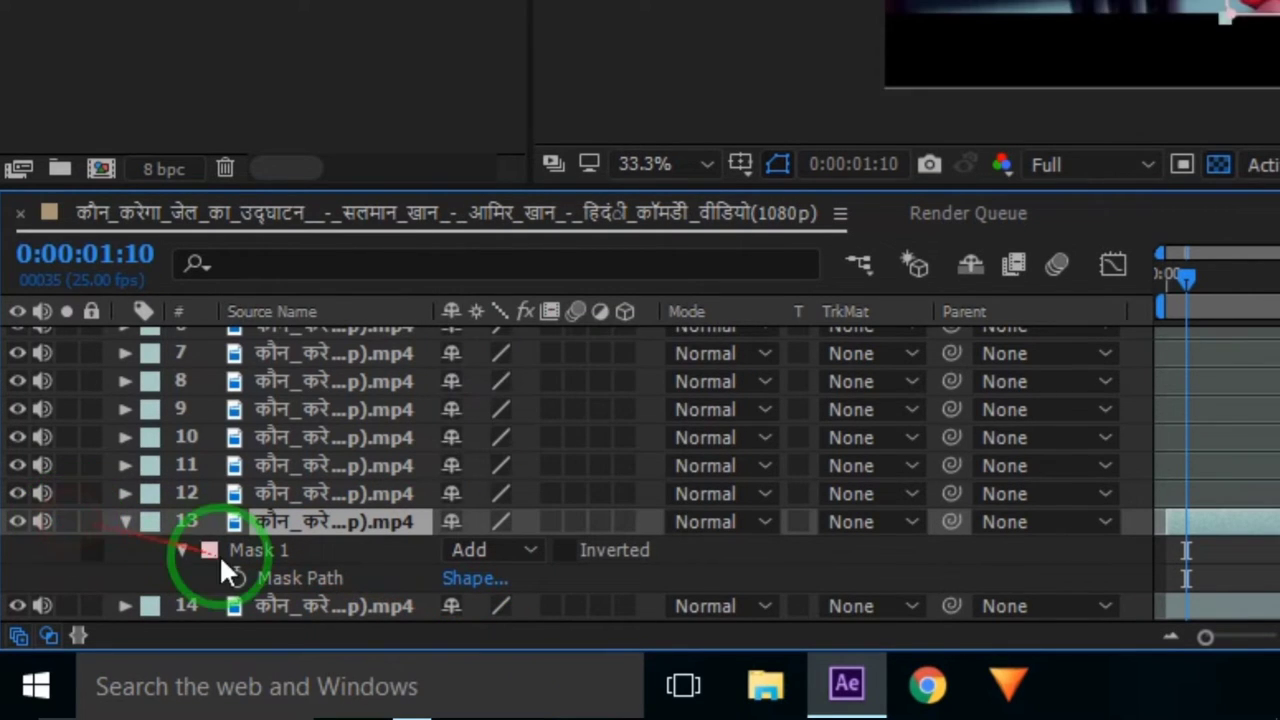
{"action": "left_click", "coordinate": [235, 577]}
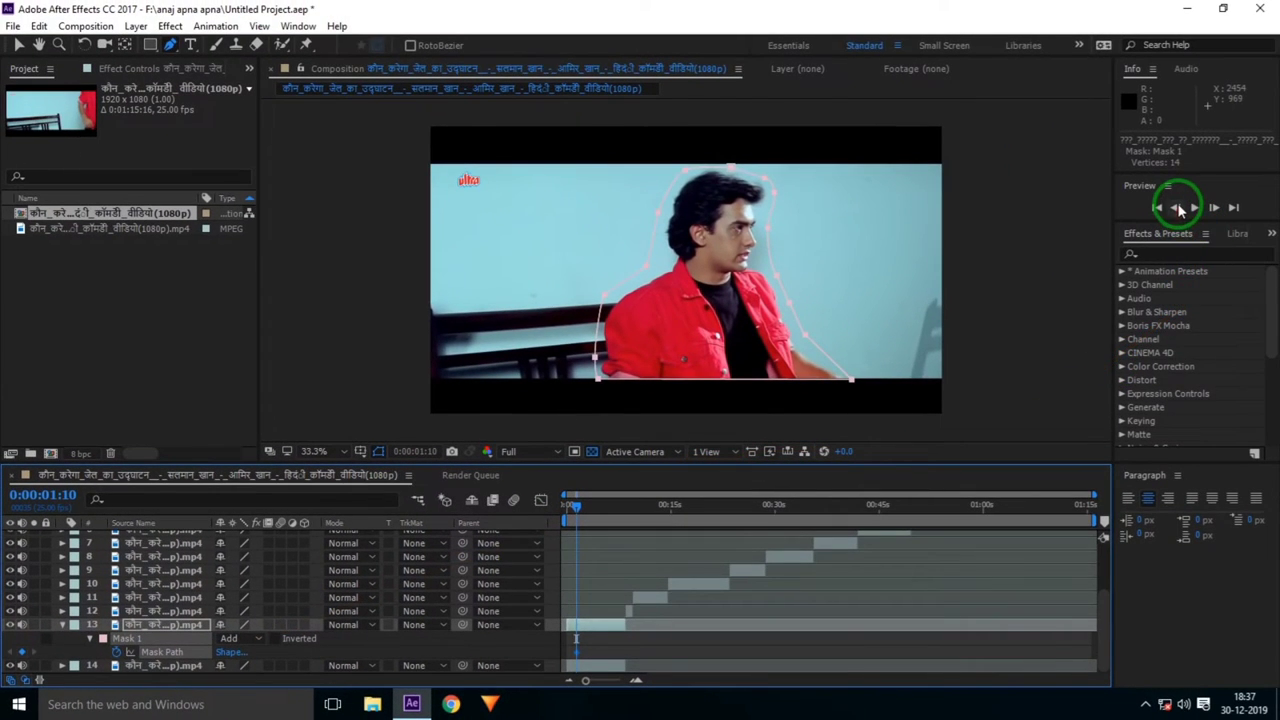
Step: At 0:00:01:04, pull the head-side mask vertex out around the man's hair to add a second Mask Path keyframe
{"action": "left_click", "coordinate": [1177, 211]}
{"action": "left_click", "coordinate": [1177, 211]}
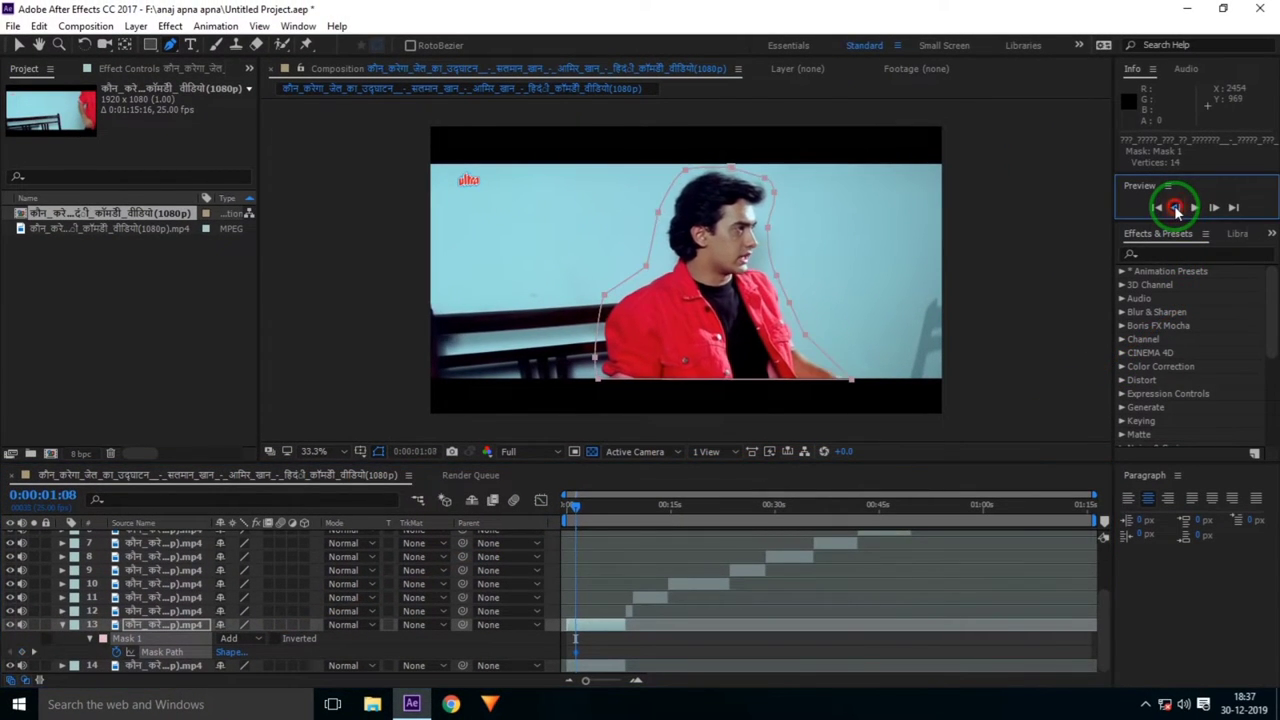
{"action": "left_click", "coordinate": [1177, 211]}
{"action": "left_click", "coordinate": [1177, 211]}
{"action": "left_click", "coordinate": [1177, 211]}
{"action": "left_click", "coordinate": [1177, 211]}
{"action": "key", "text": "v"}
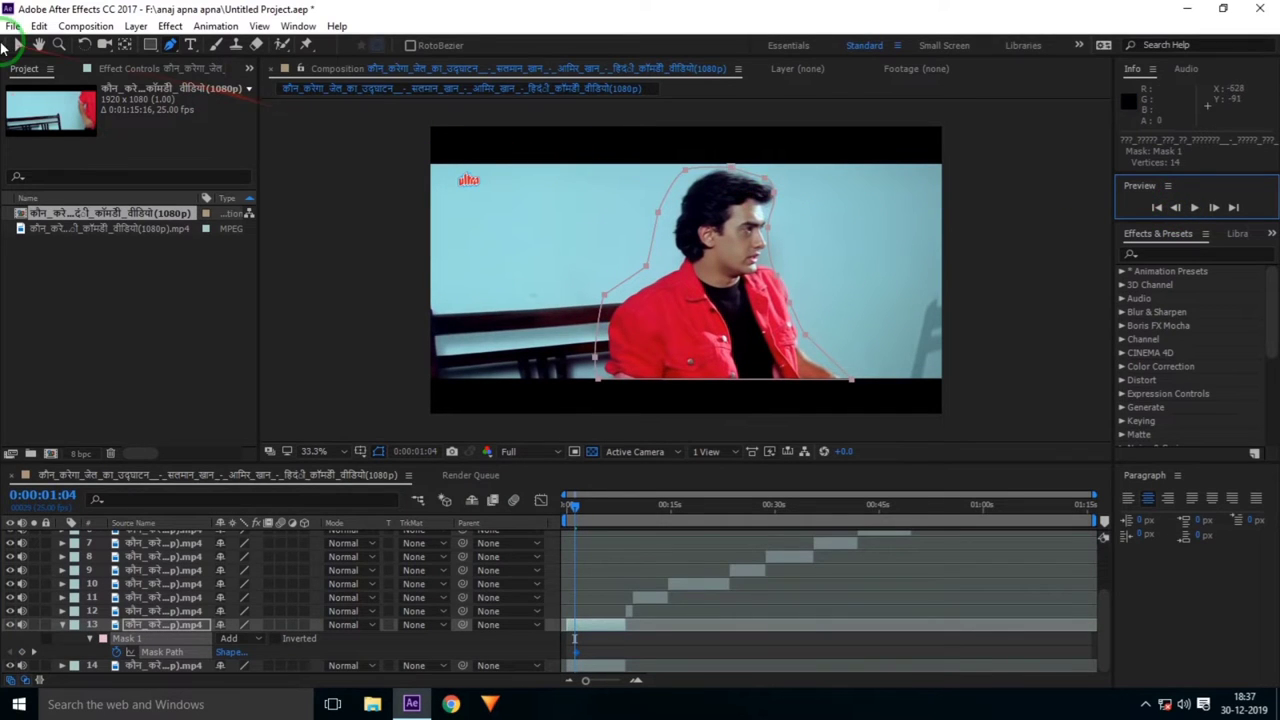
{"action": "left_click", "coordinate": [251, 590]}
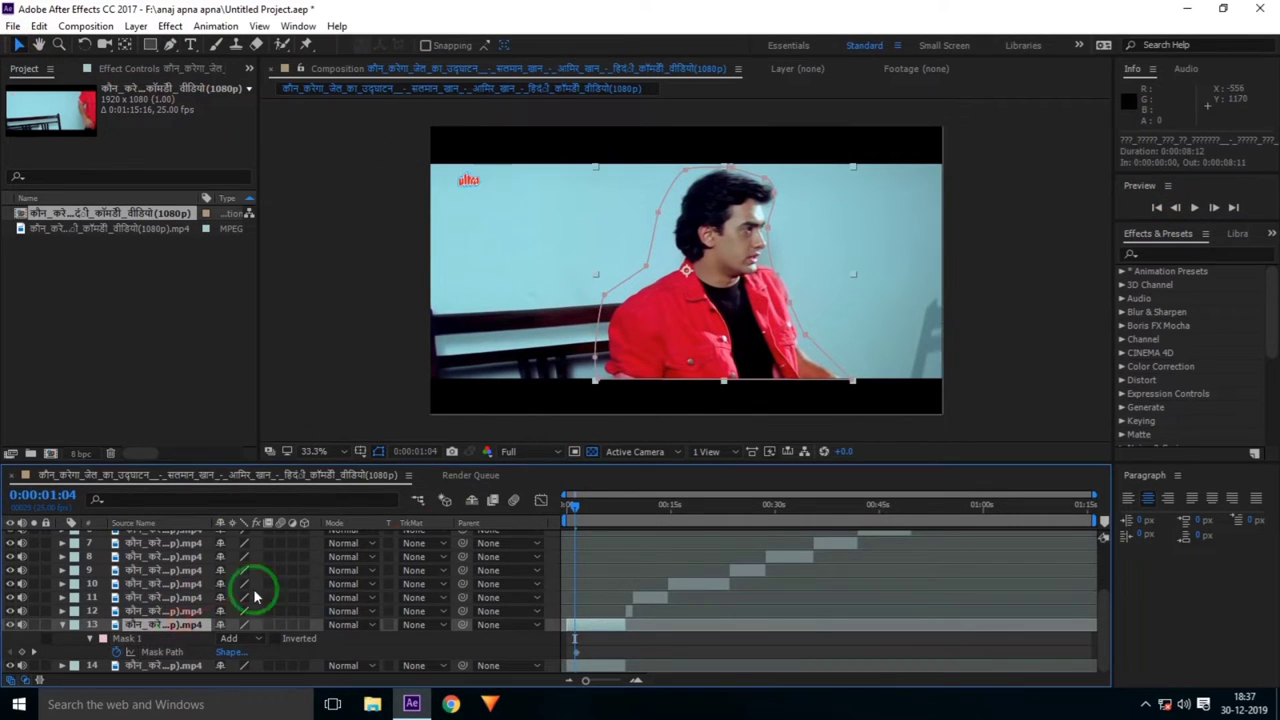
{"action": "left_click_drag", "start_coordinate": [794, 194], "coordinate": [779, 196]}
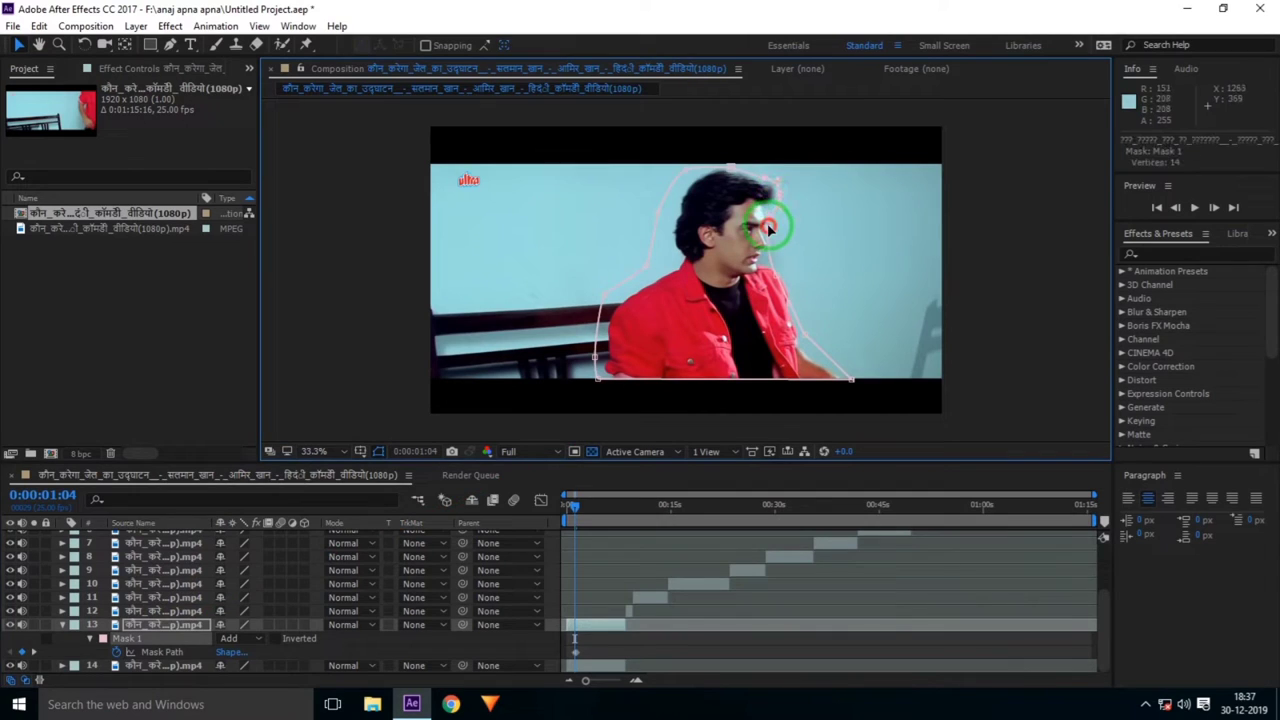
{"action": "left_click_drag", "start_coordinate": [781, 197], "coordinate": [732, 168]}
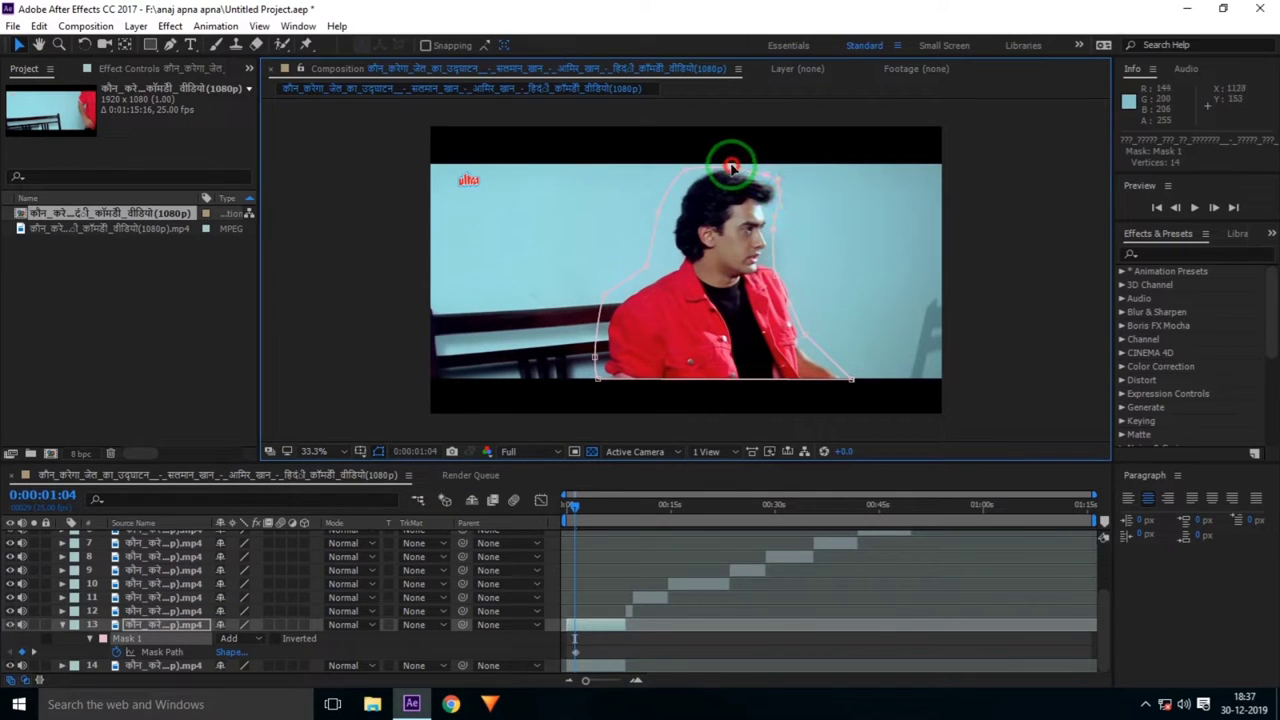
{"action": "left_click", "coordinate": [1181, 208]}
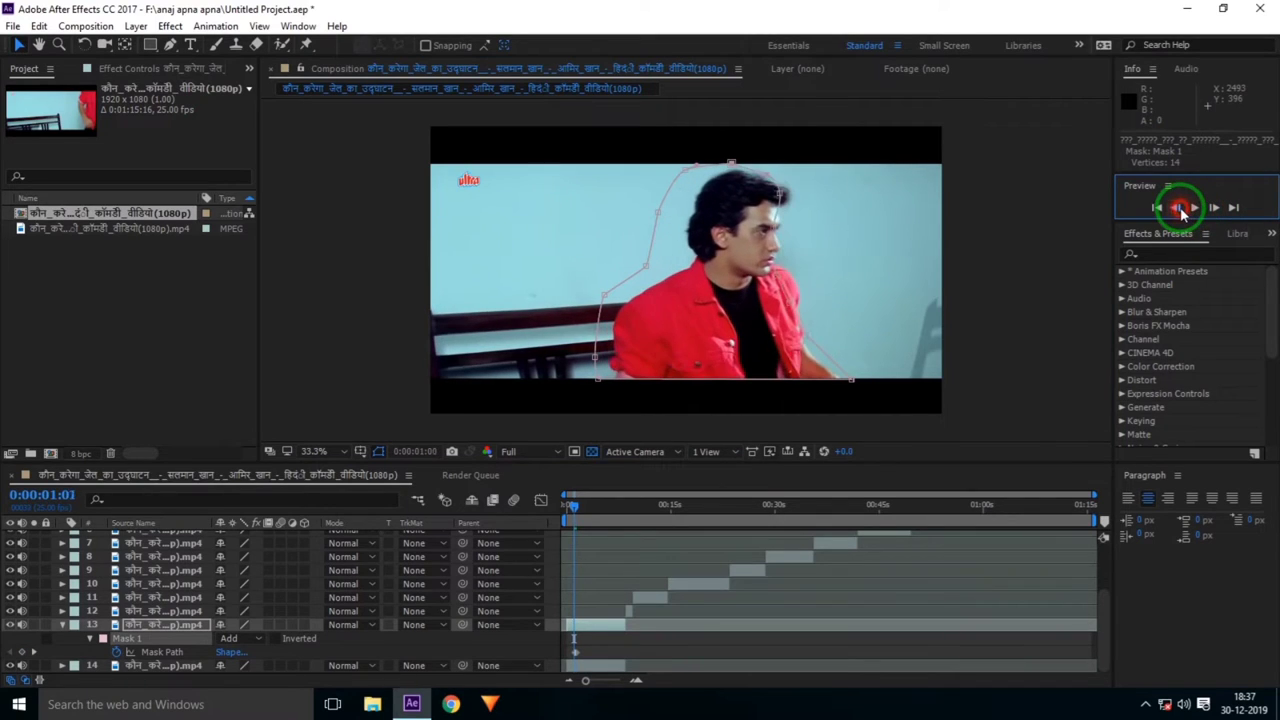
{"action": "left_click", "coordinate": [543, 494]}
{"action": "left_click", "coordinate": [166, 654]}
Step: At 0:00:00:24, drag Mask 1's vertices to refit it over the man's hair, back, shoulder and jacket's left edge
{"action": "left_click", "coordinate": [843, 390]}
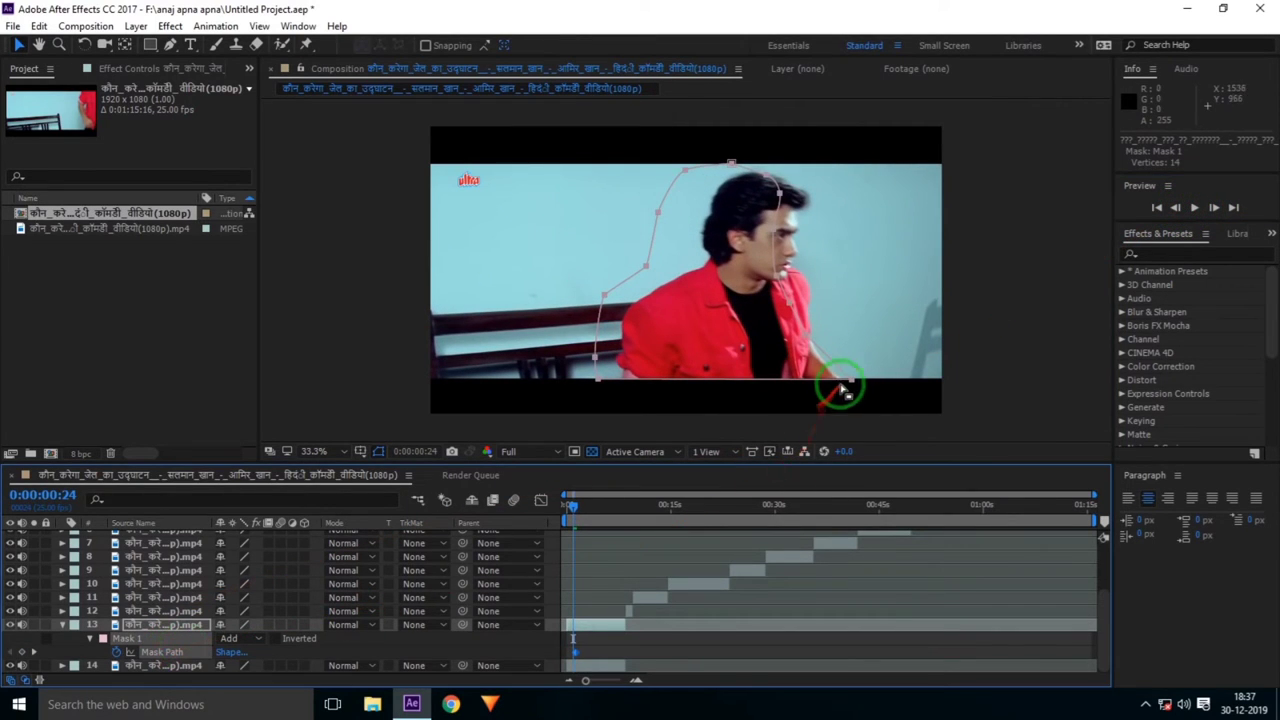
{"action": "left_click_drag", "start_coordinate": [855, 382], "coordinate": [871, 381]}
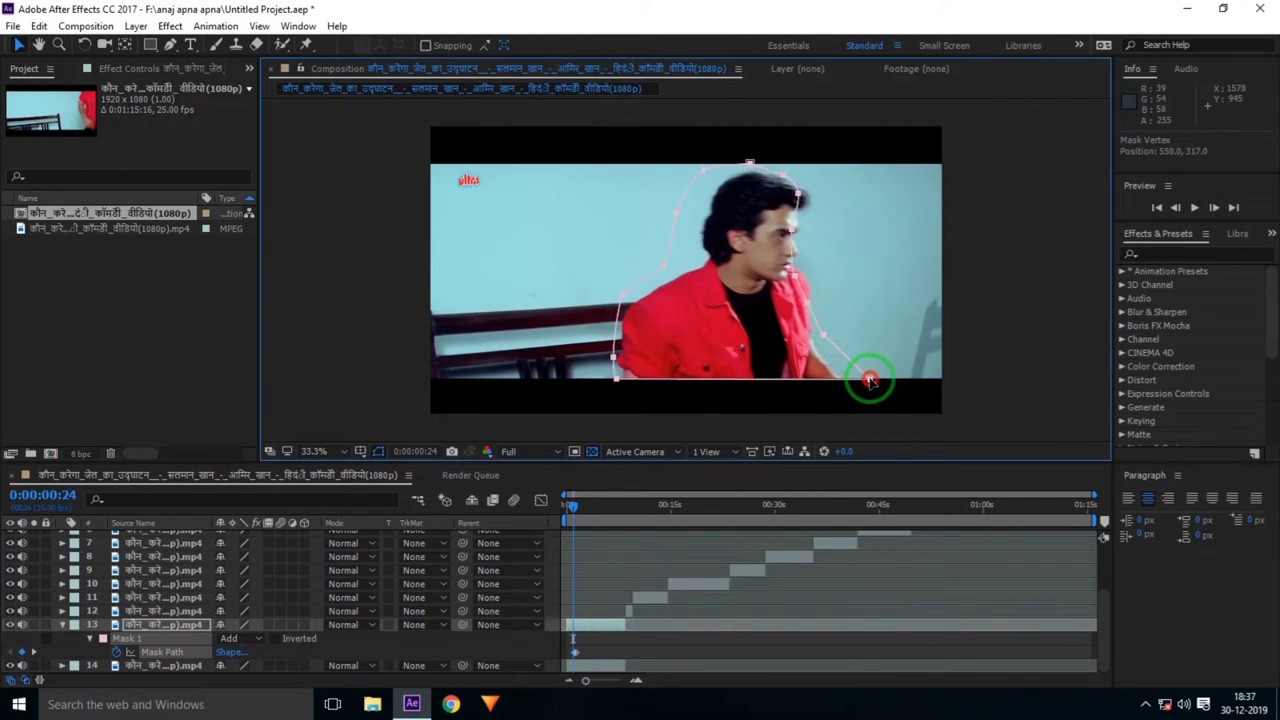
{"action": "left_click", "coordinate": [177, 634]}
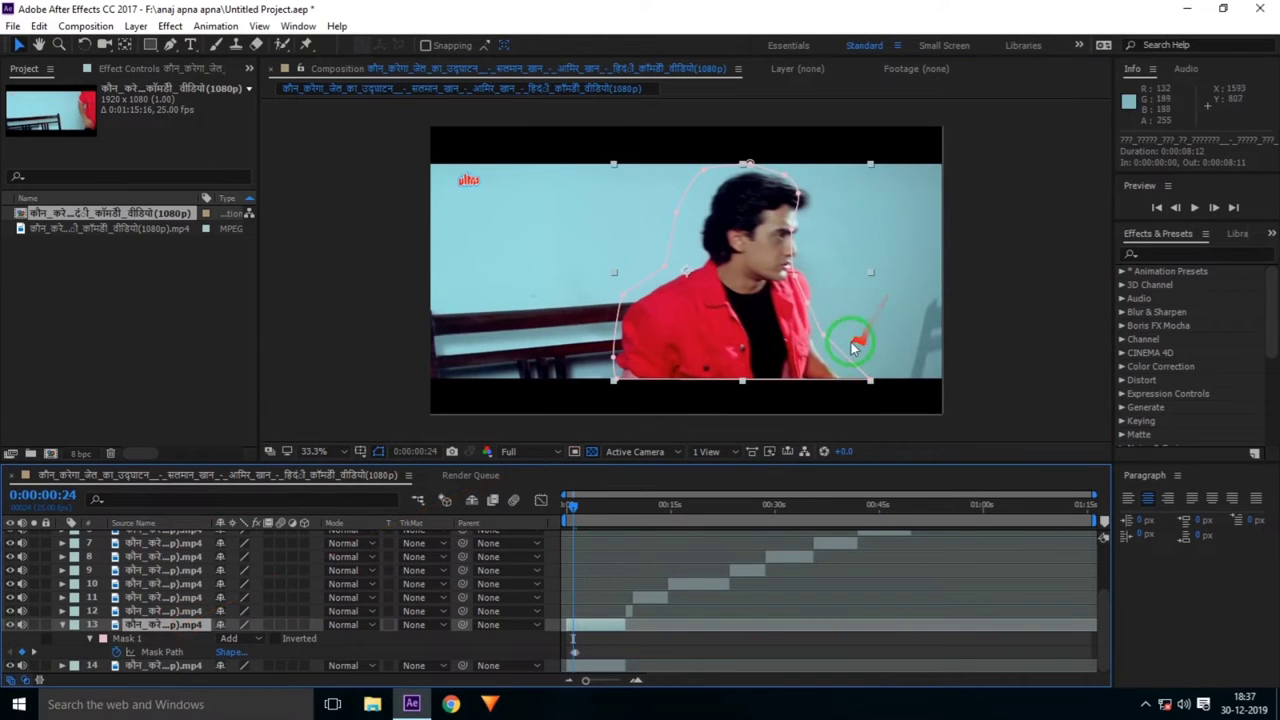
{"action": "left_click_drag", "start_coordinate": [870, 379], "coordinate": [849, 378]}
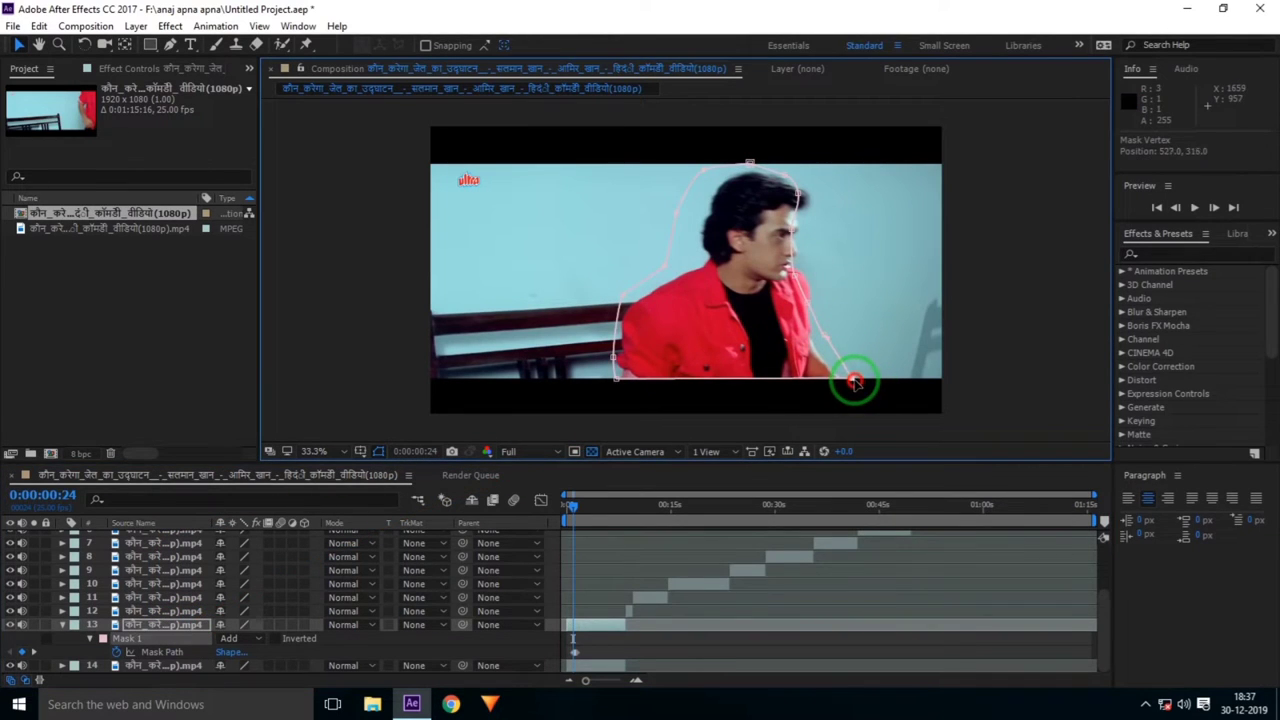
{"action": "left_click", "coordinate": [824, 338]}
{"action": "mouse_move", "coordinate": [816, 301]}
{"action": "left_mouse_down"}
{"action": "mouse_move", "coordinate": [797, 230]}
{"action": "mouse_move", "coordinate": [808, 200]}
{"action": "left_mouse_up"}
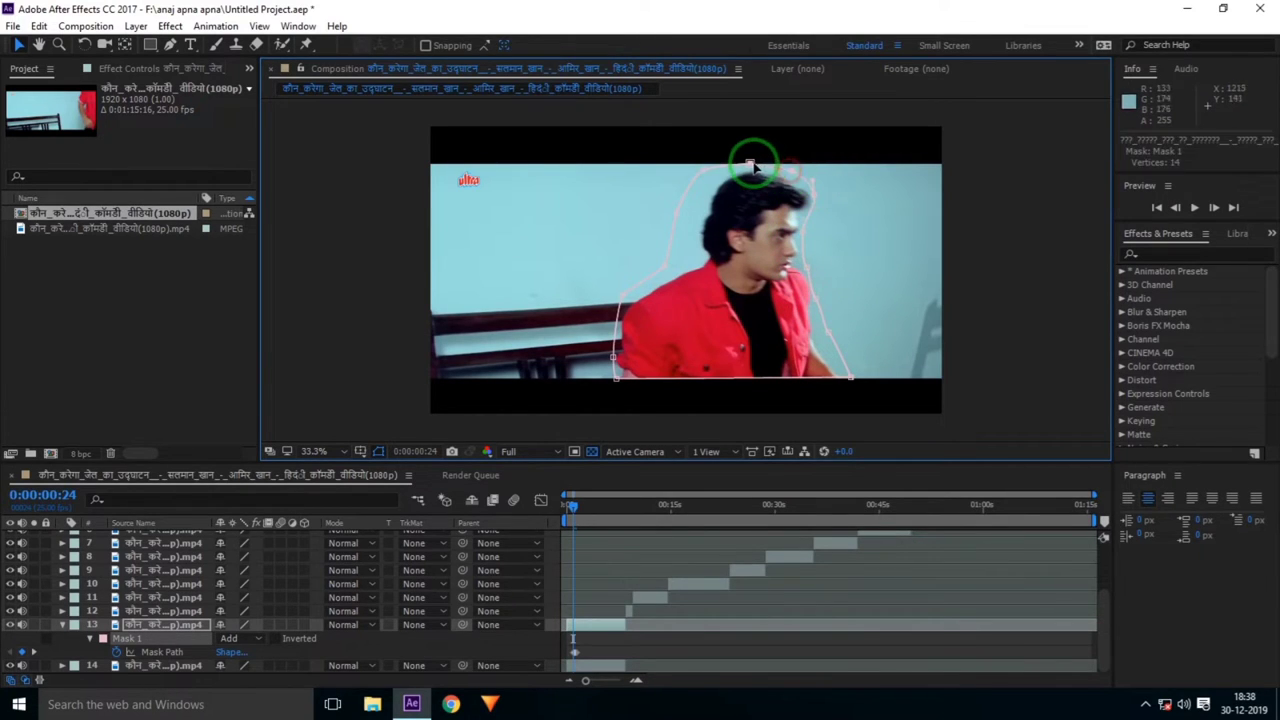
{"action": "left_click_drag", "start_coordinate": [750, 161], "coordinate": [690, 220]}
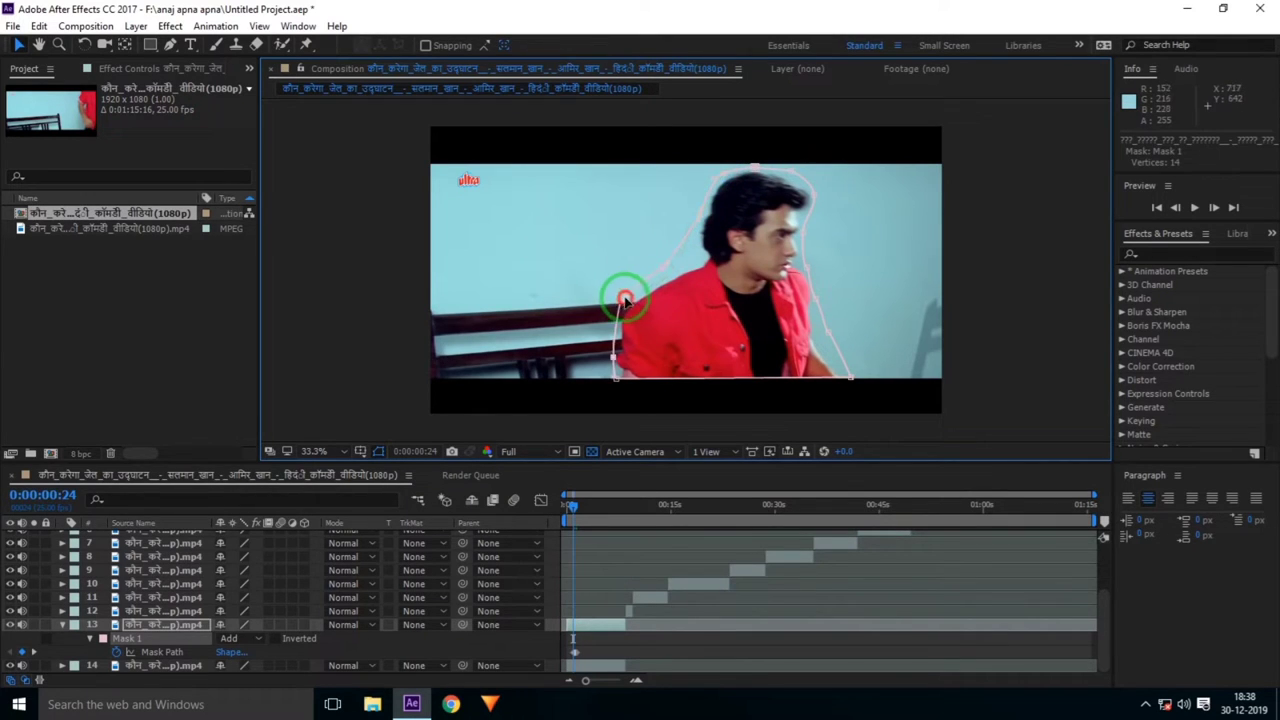
{"action": "left_click_drag", "start_coordinate": [621, 303], "coordinate": [629, 289]}
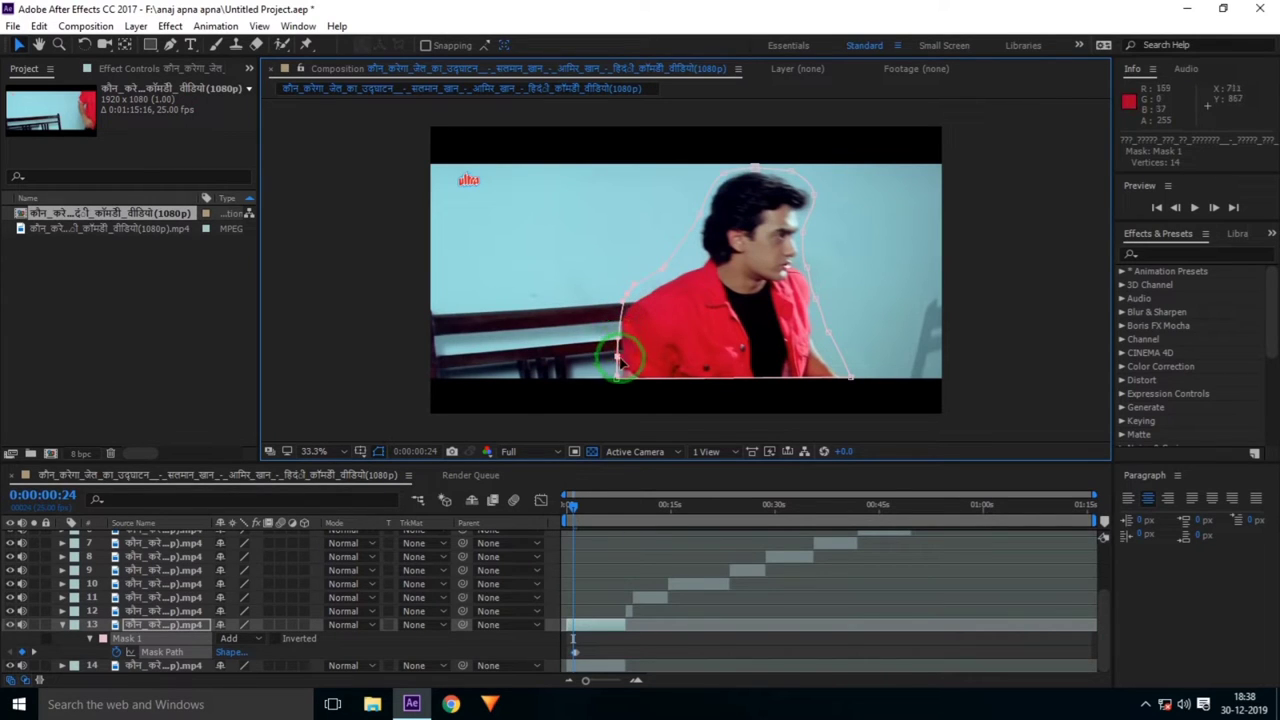
{"action": "left_click_drag", "start_coordinate": [618, 360], "coordinate": [611, 360]}
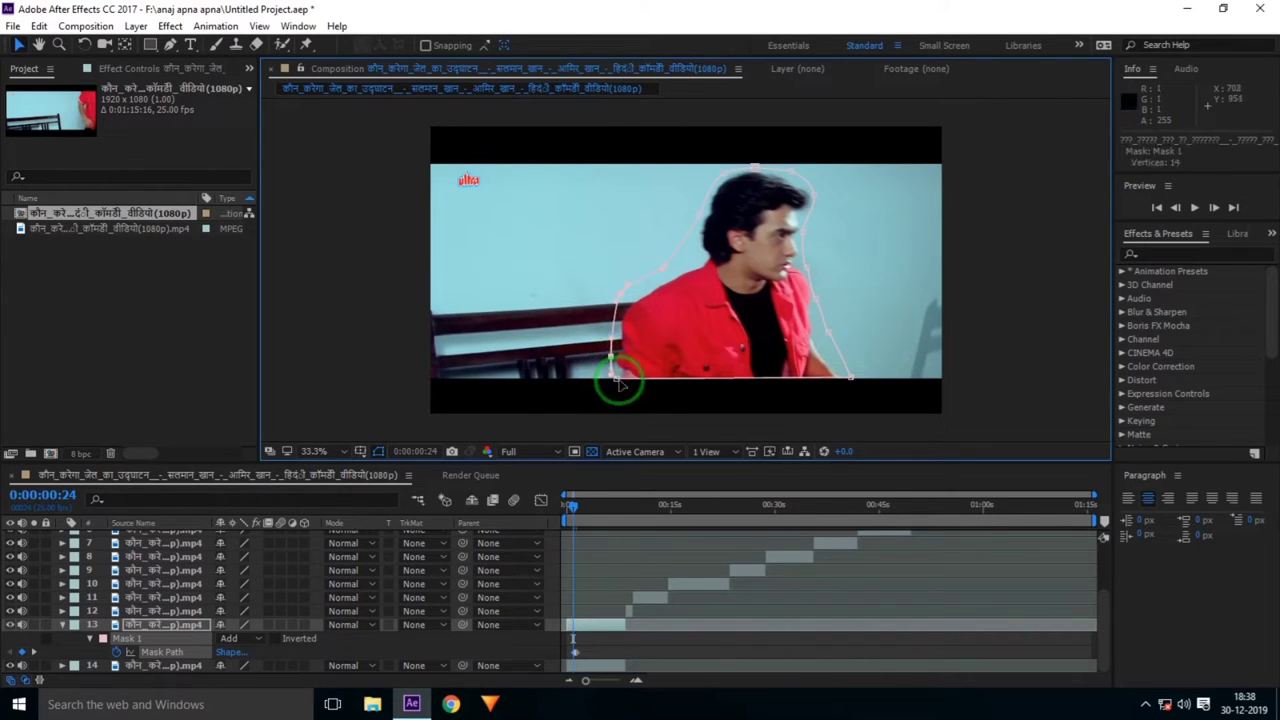
{"action": "left_click_drag", "start_coordinate": [624, 296], "coordinate": [625, 297]}
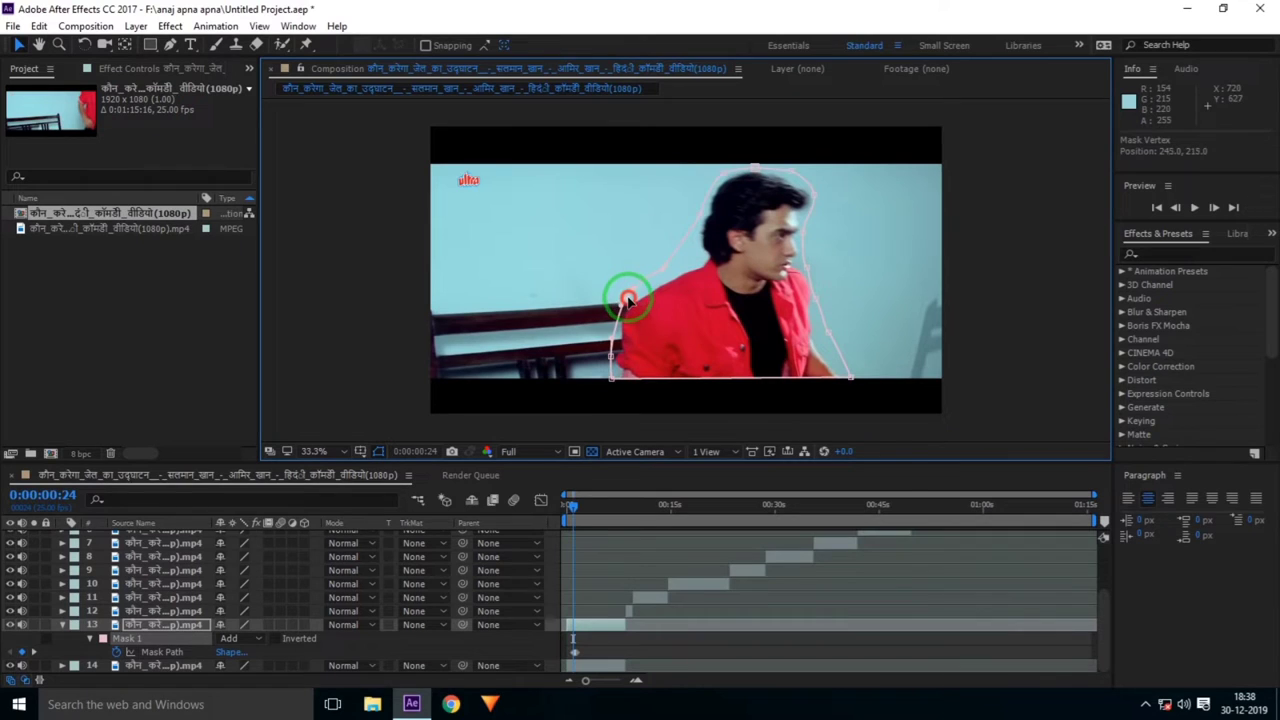
Step: At 0:00:00:21, free-transform the whole mask rightward around the man's face and back, adding a keyframe
{"action": "left_click", "coordinate": [1175, 207]}
{"action": "left_click", "coordinate": [1175, 207]}
{"action": "left_click", "coordinate": [1175, 207]}
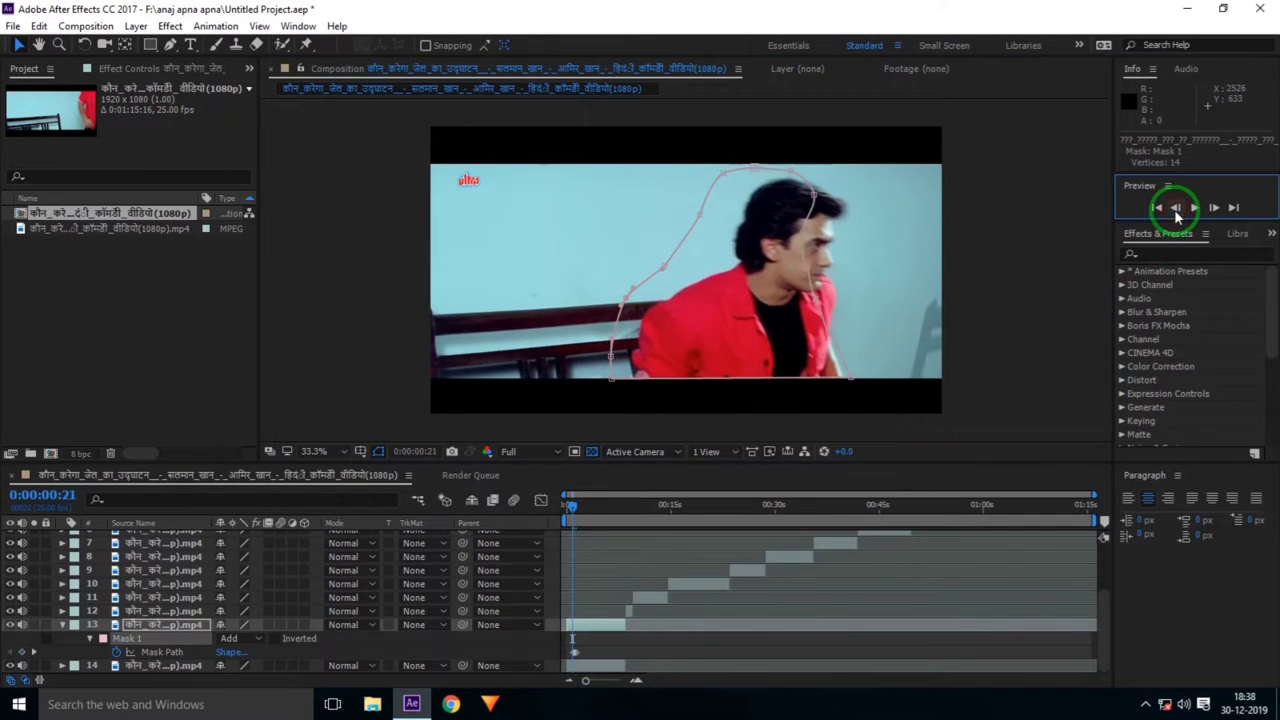
{"action": "left_click", "coordinate": [183, 668]}
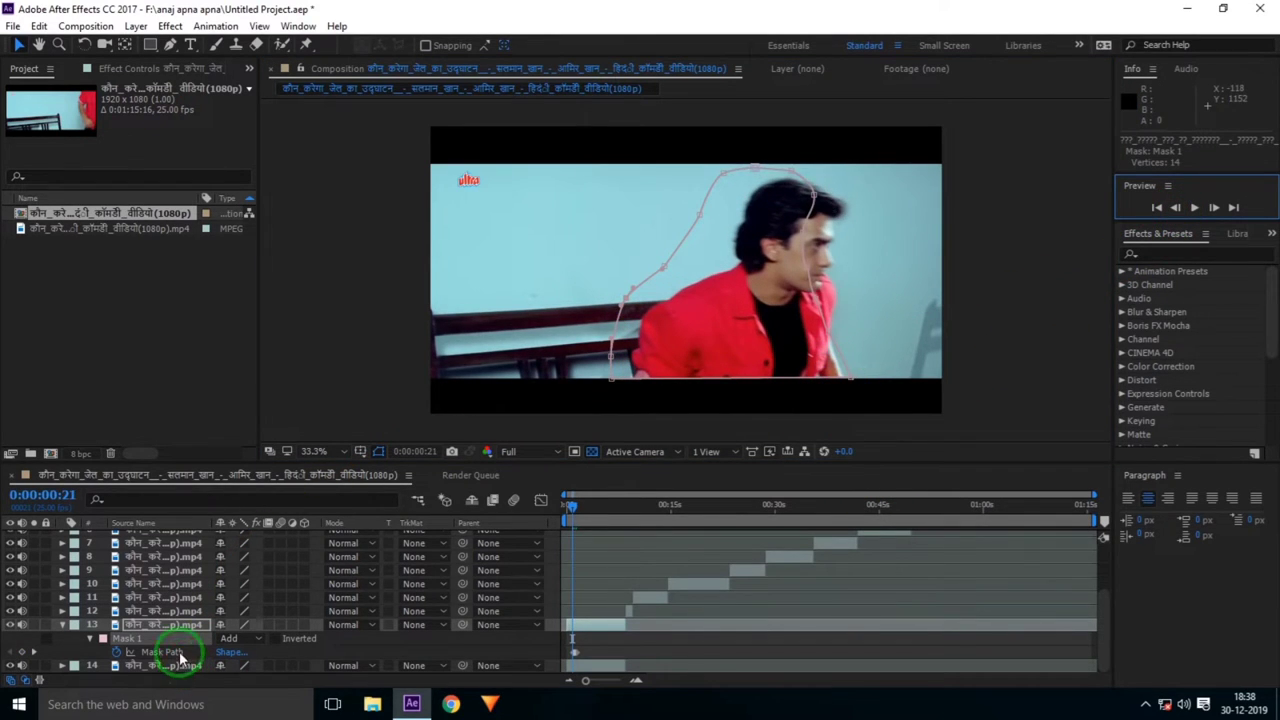
{"action": "left_click_drag", "start_coordinate": [850, 378], "coordinate": [868, 378]}
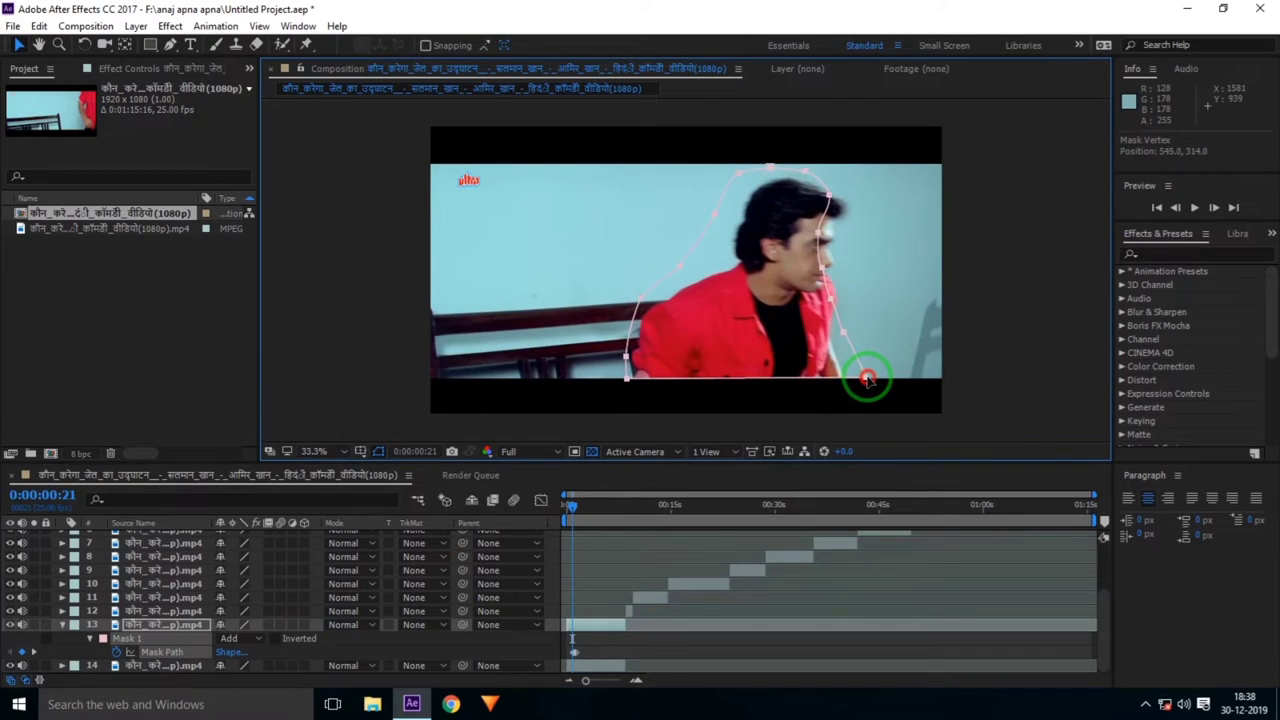
{"action": "left_click", "coordinate": [157, 625]}
{"action": "double_click", "coordinate": [829, 376]}
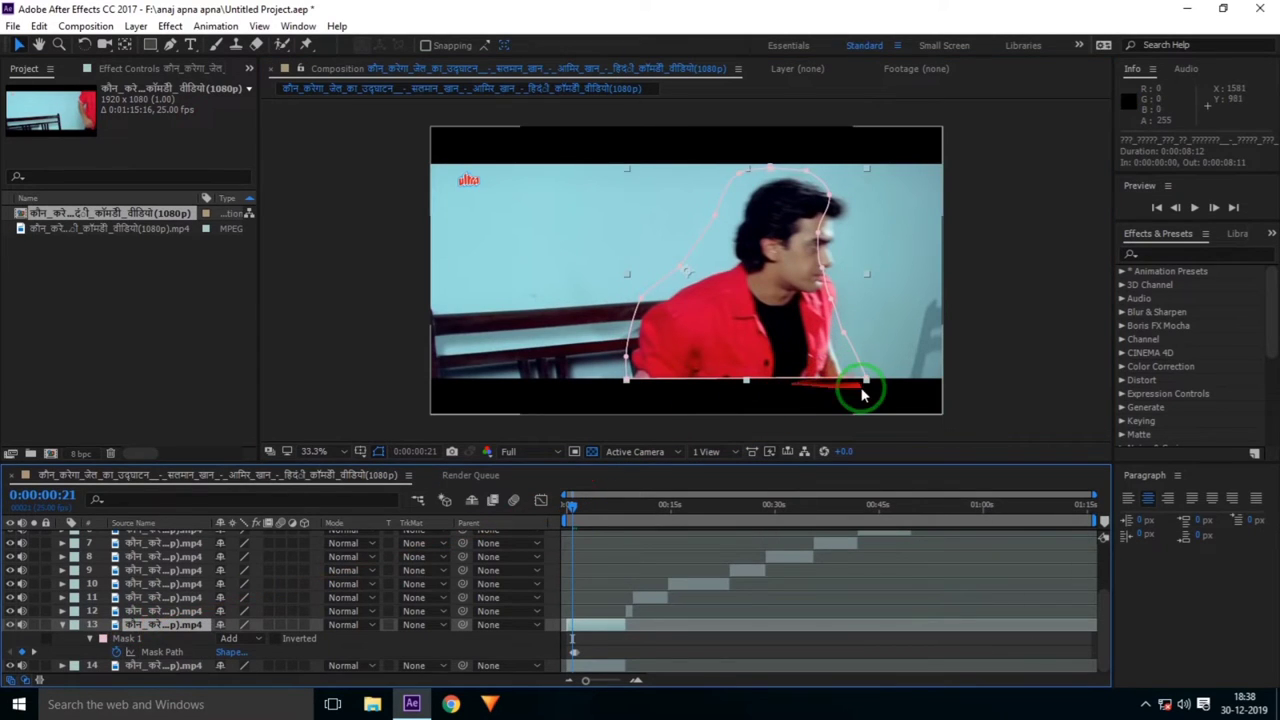
{"action": "left_click", "coordinate": [866, 381]}
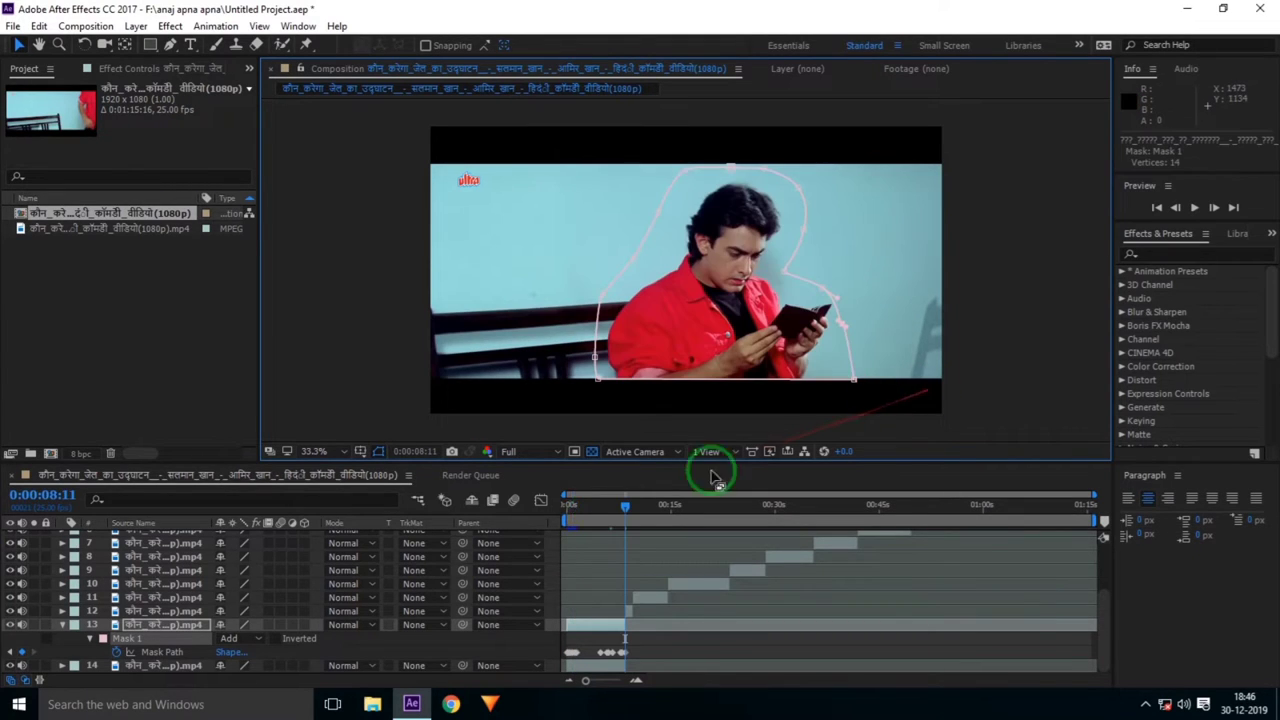
{"action": "mouse_move", "coordinate": [575, 507]}
{"action": "left_mouse_down"}
{"action": "mouse_move", "coordinate": [623, 510]}
{"action": "mouse_move", "coordinate": [409, 563]}
{"action": "left_mouse_up"}
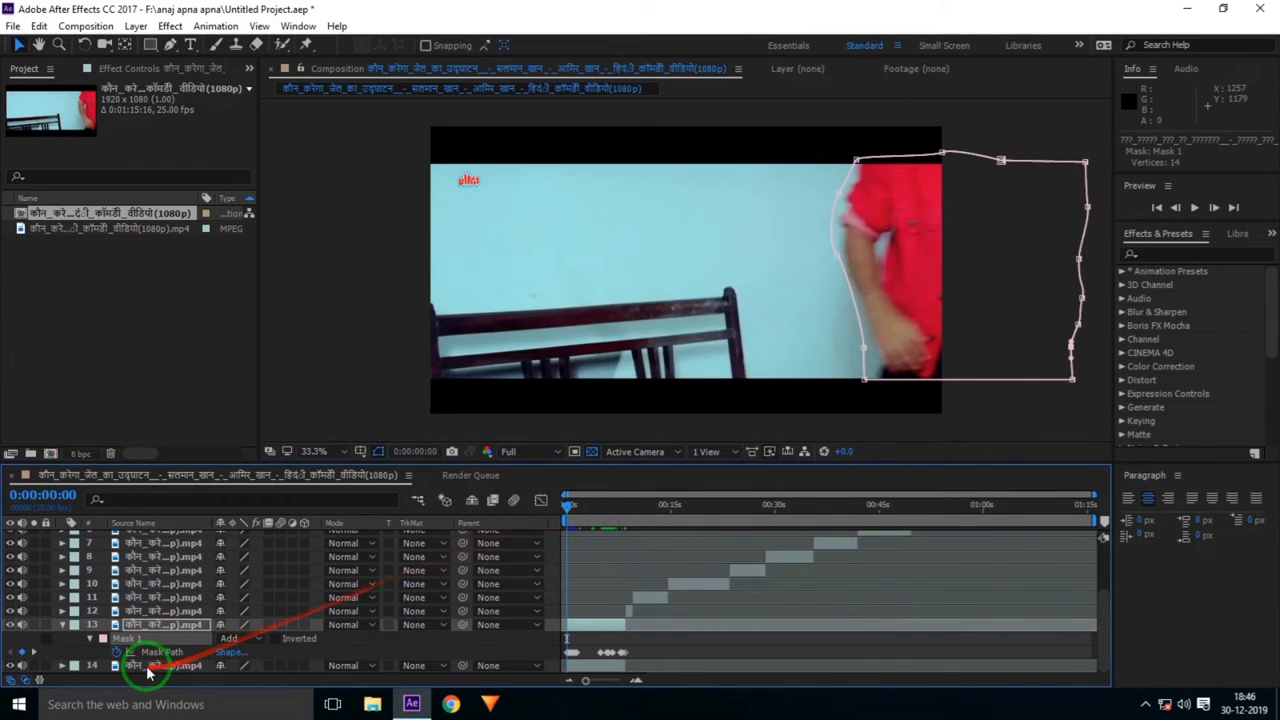
Step: Solo layer 13, reveal its mask properties, and raise Mask Feather to soften the edge
{"action": "left_click", "coordinate": [32, 627]}
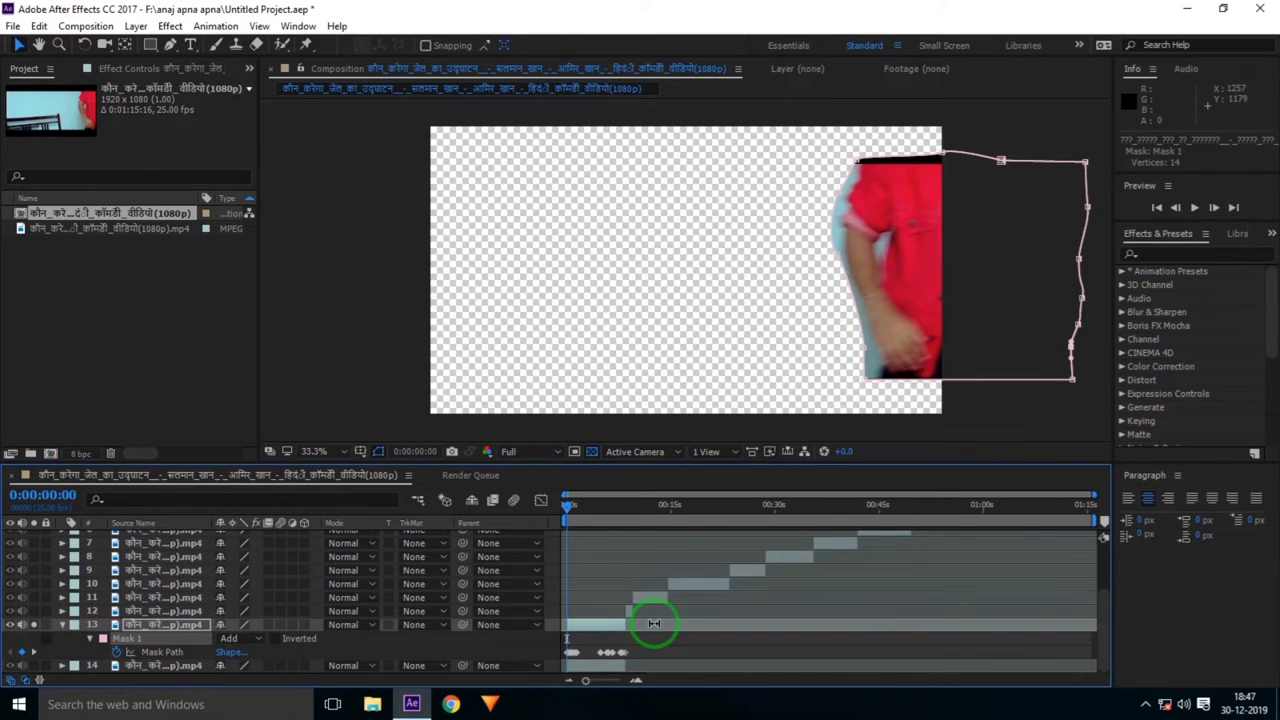
{"action": "left_click_drag", "start_coordinate": [568, 512], "coordinate": [615, 512]}
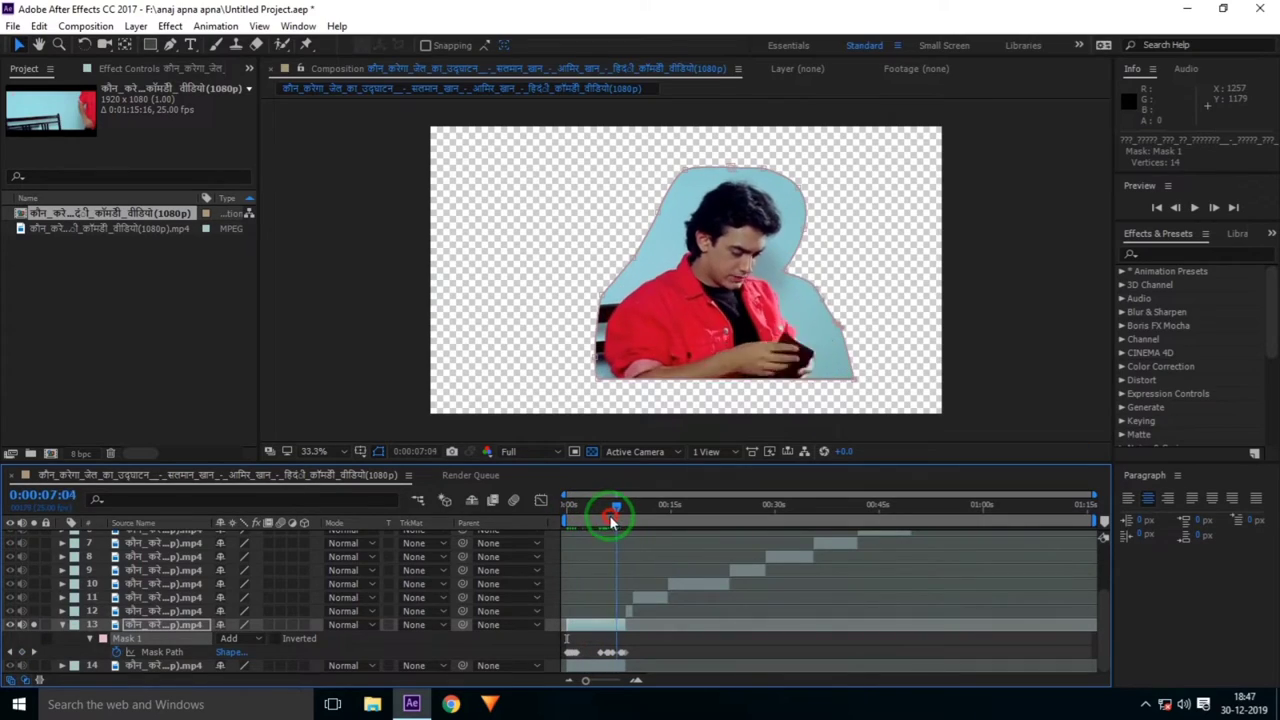
{"action": "left_click", "coordinate": [176, 624]}
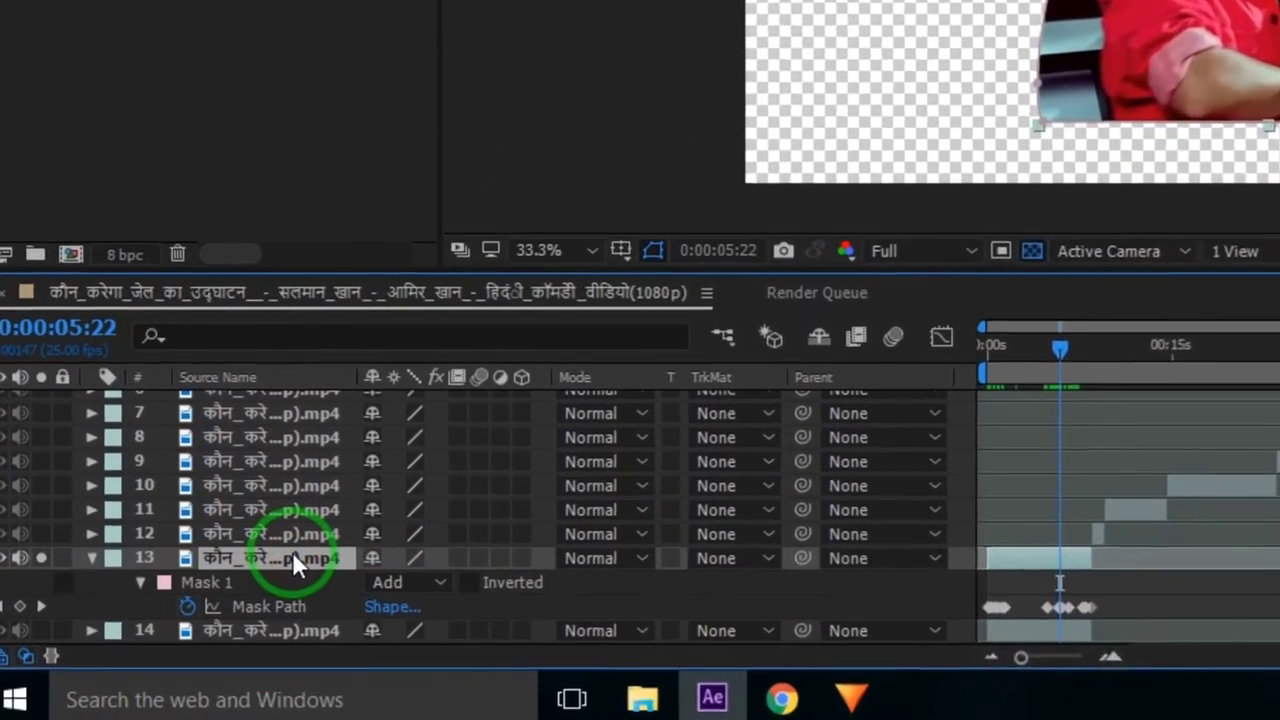
{"action": "key", "text": "m"}
{"action": "key", "text": "m"}
{"action": "key", "text": "m"}
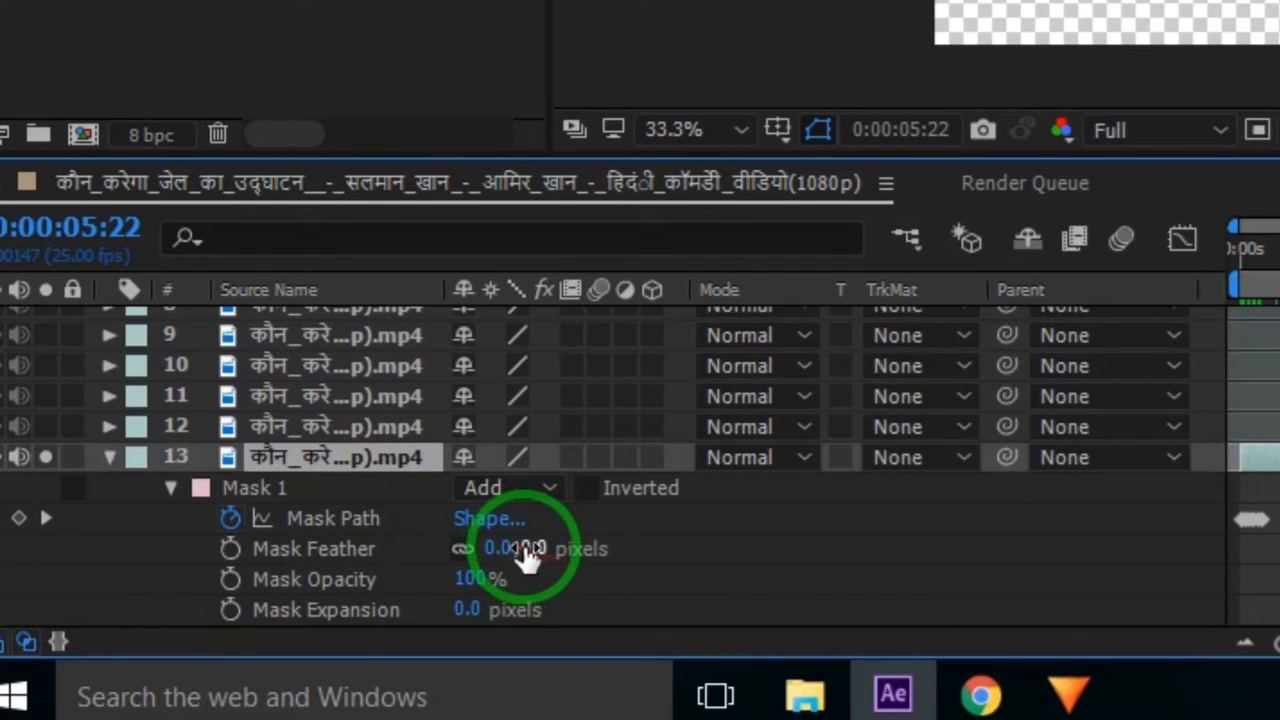
{"action": "mouse_move", "coordinate": [533, 549]}
{"action": "left_mouse_down"}
{"action": "mouse_move", "coordinate": [408, 632]}
{"action": "mouse_move", "coordinate": [372, 636]}
{"action": "left_mouse_up"}
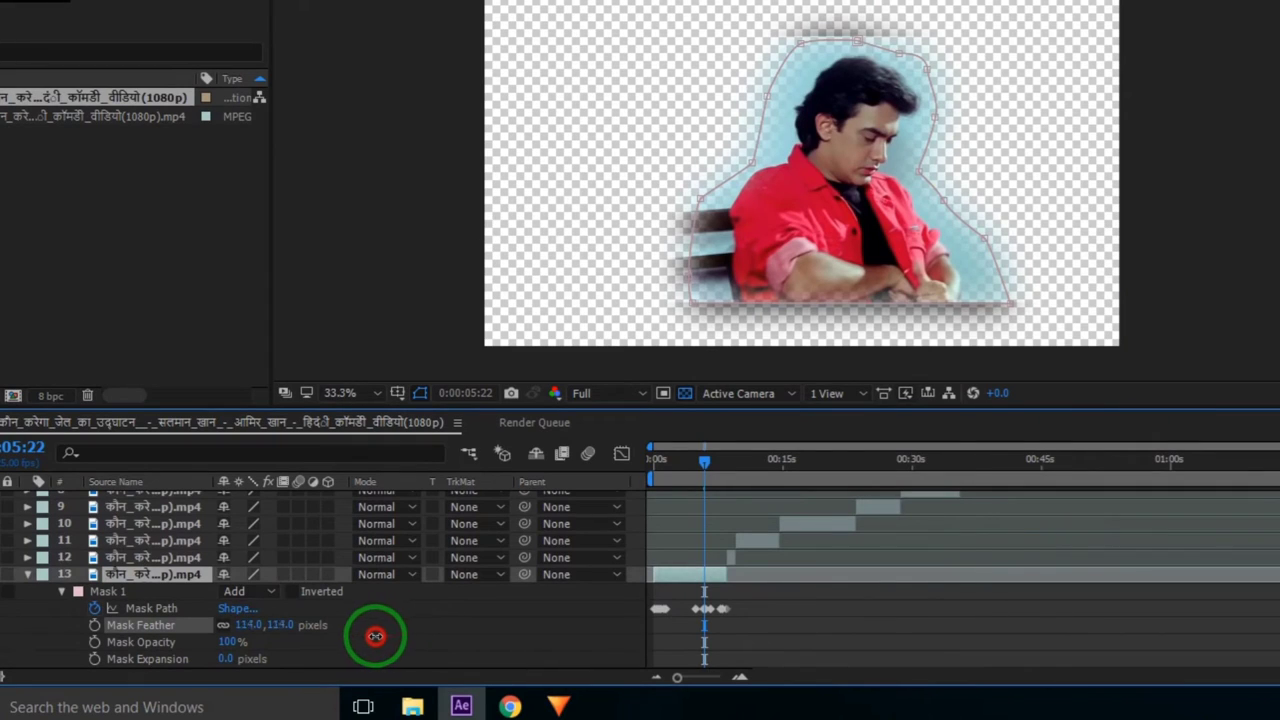
Step: Set Mask 1's mode to Subtract and lower Mask Feather from 97 to 22 pixels
{"action": "left_click", "coordinate": [268, 594]}
{"action": "left_click", "coordinate": [268, 485]}
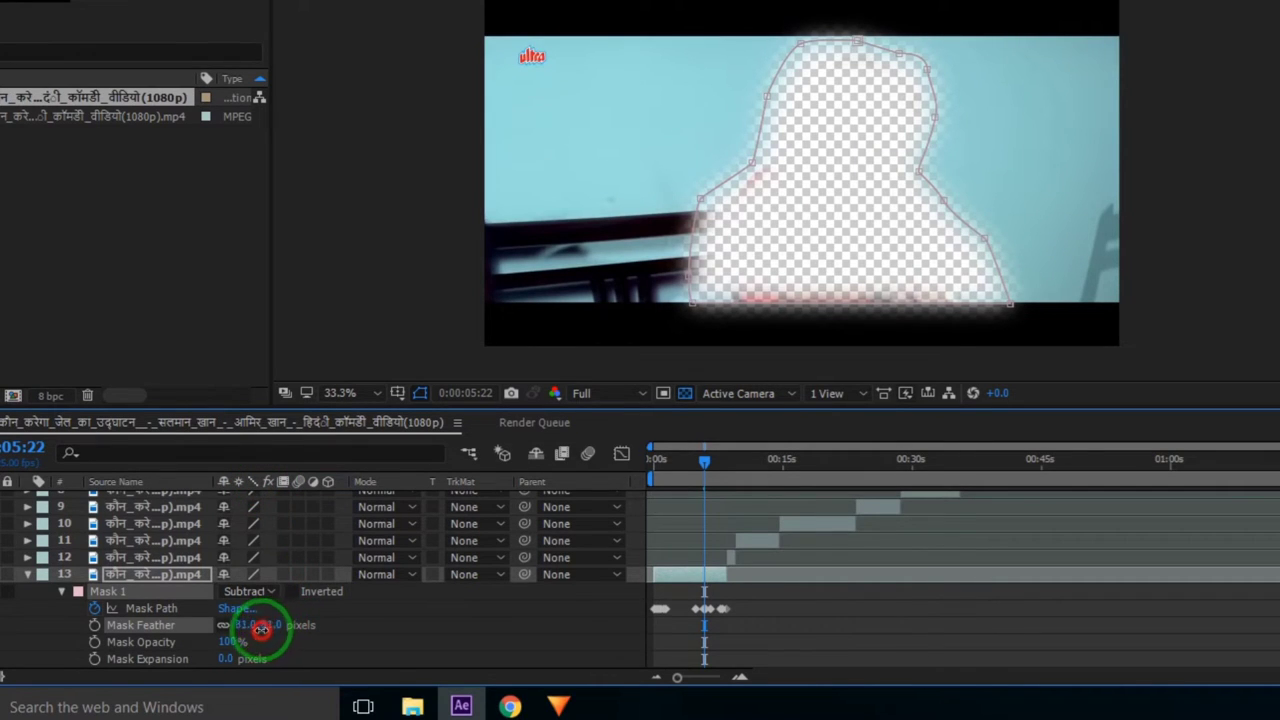
{"action": "left_click_drag", "start_coordinate": [260, 629], "coordinate": [222, 644]}
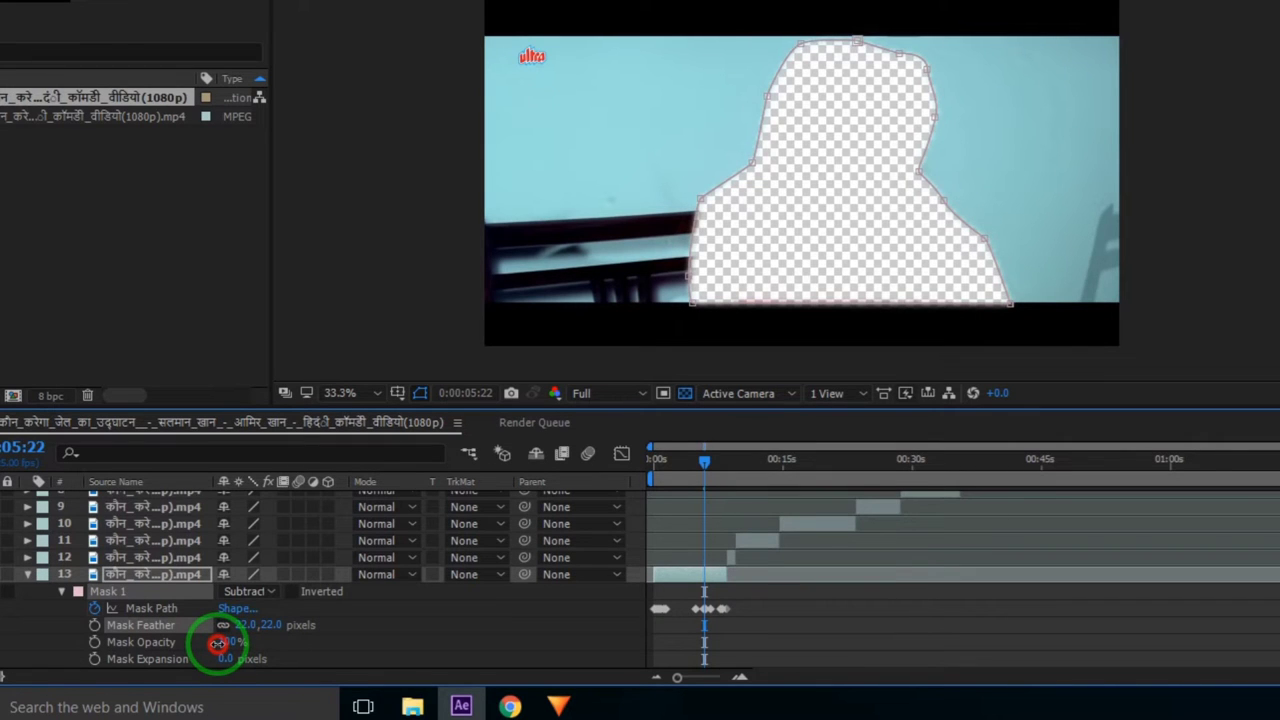
{"action": "left_click_drag", "start_coordinate": [217, 644], "coordinate": [218, 645]}
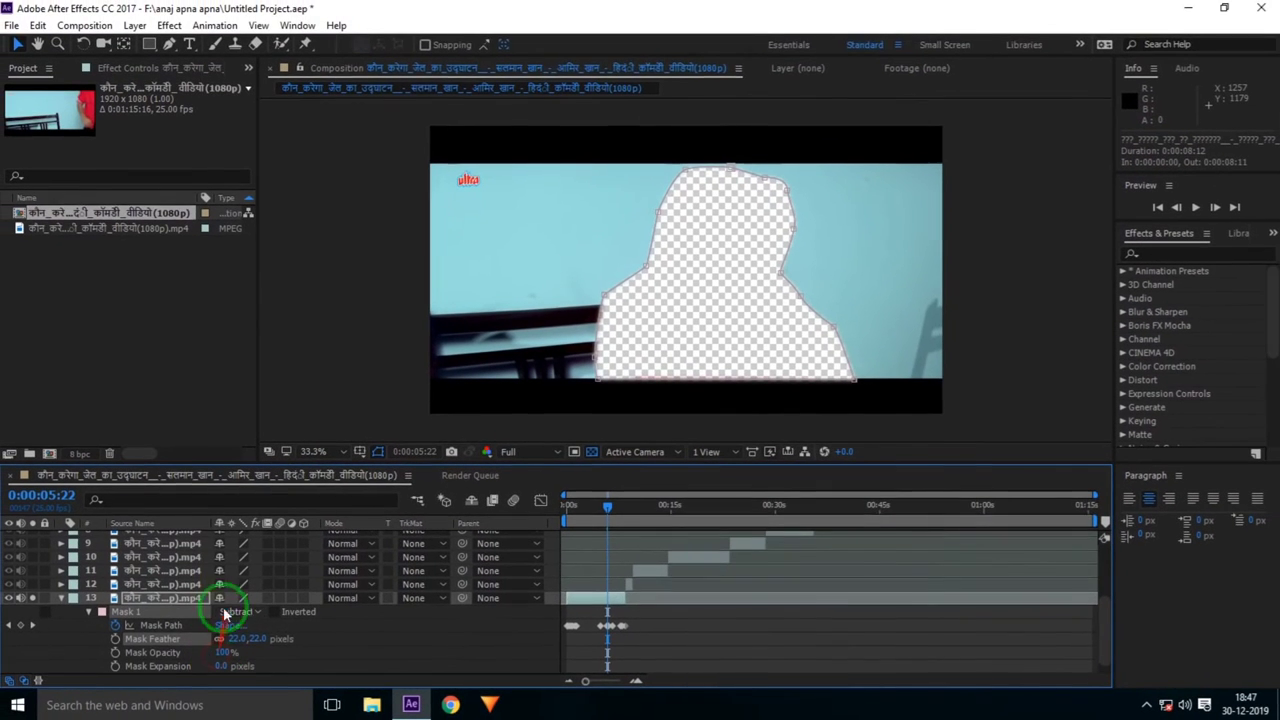
Step: Collapse layer 13's mask properties, return to 0:00:00:00, and select layer 14
{"action": "left_click", "coordinate": [180, 584]}
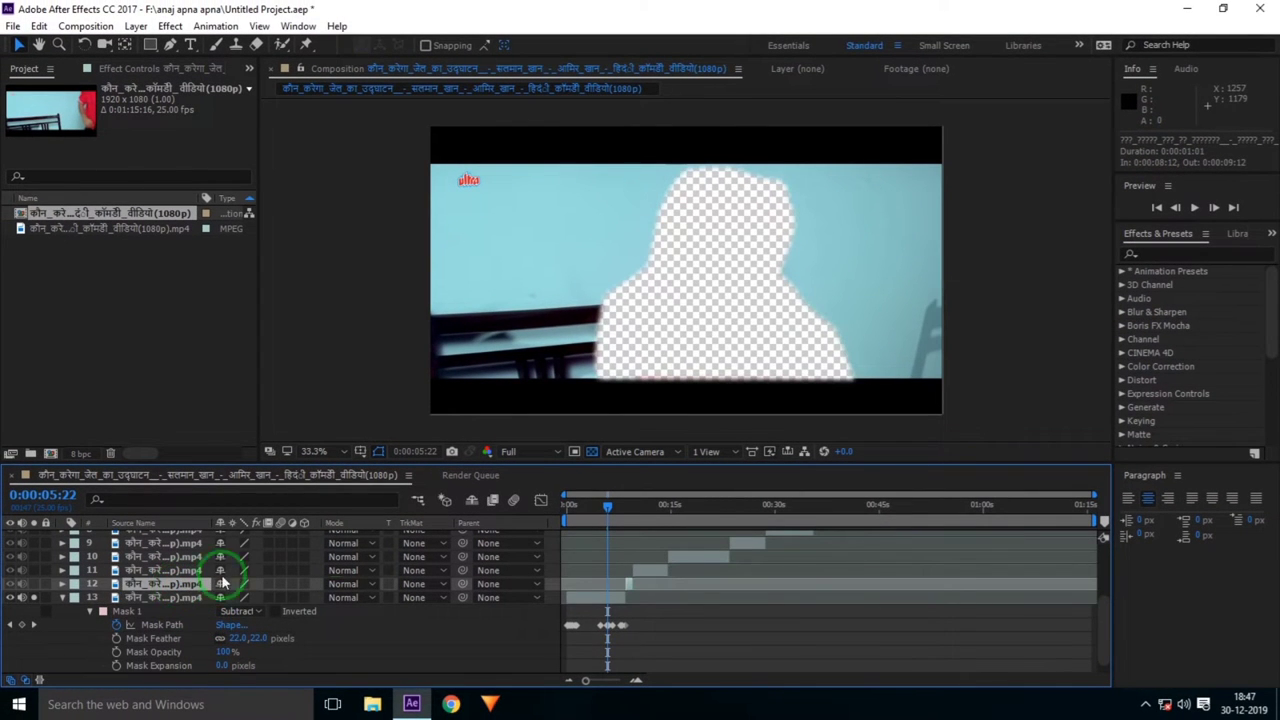
{"action": "left_click", "coordinate": [62, 600]}
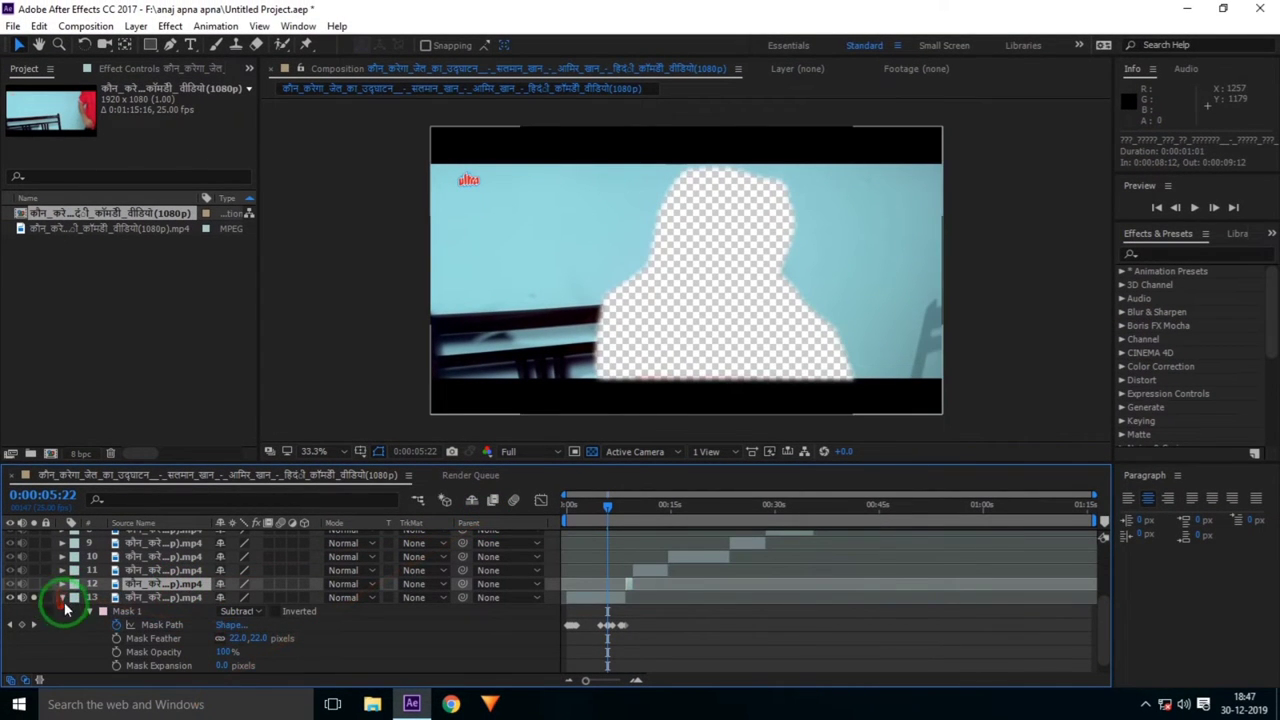
{"action": "left_click", "coordinate": [62, 598]}
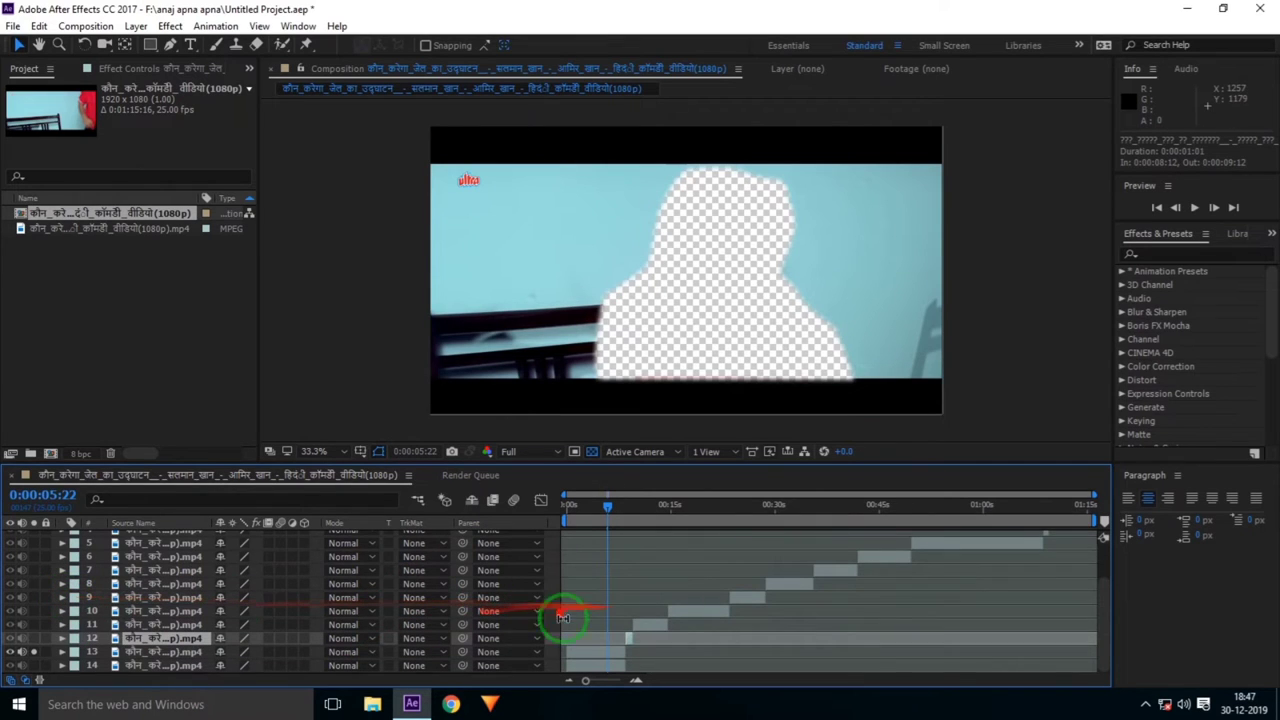
{"action": "left_click_drag", "start_coordinate": [607, 505], "coordinate": [549, 518]}
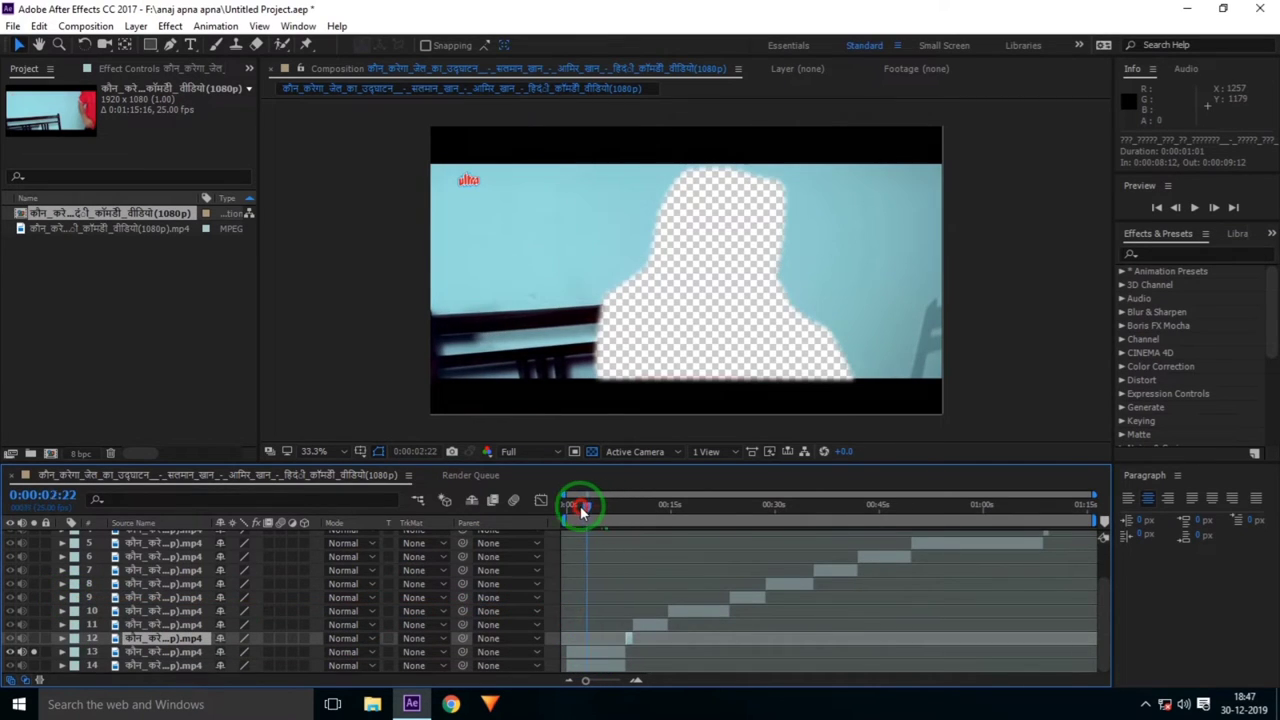
{"action": "left_click", "coordinate": [529, 522]}
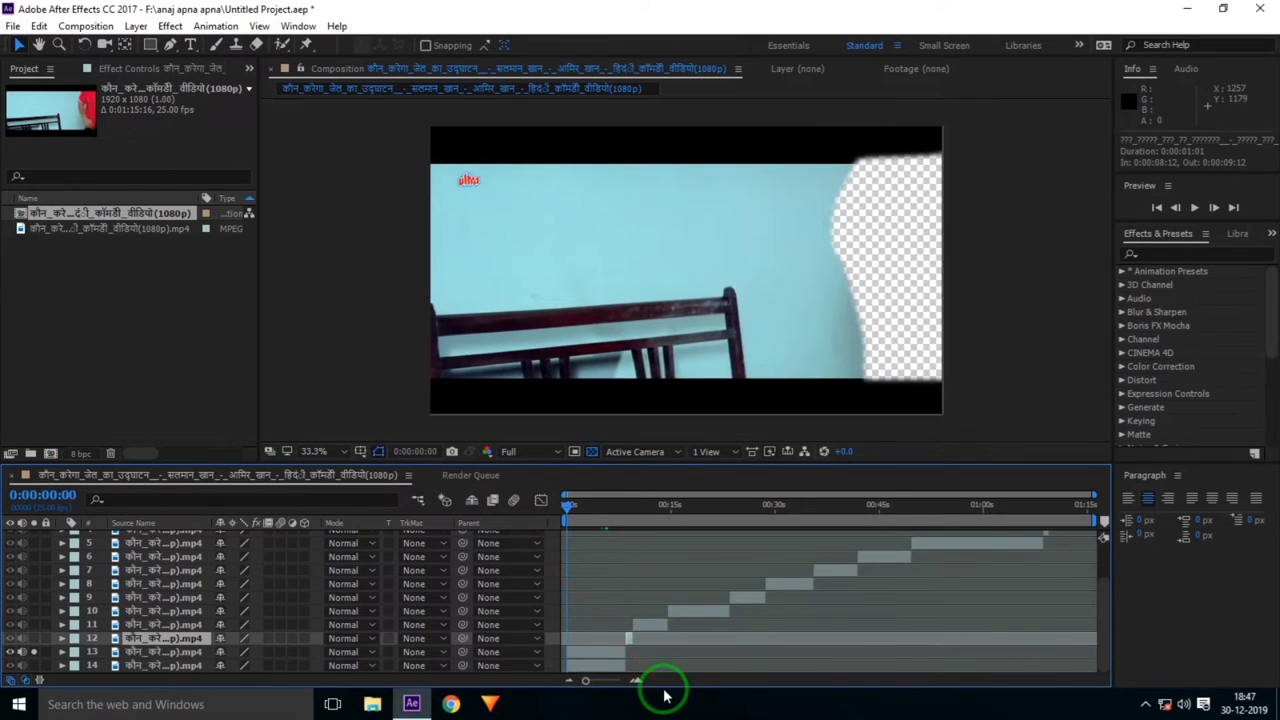
{"action": "left_click", "coordinate": [599, 653]}
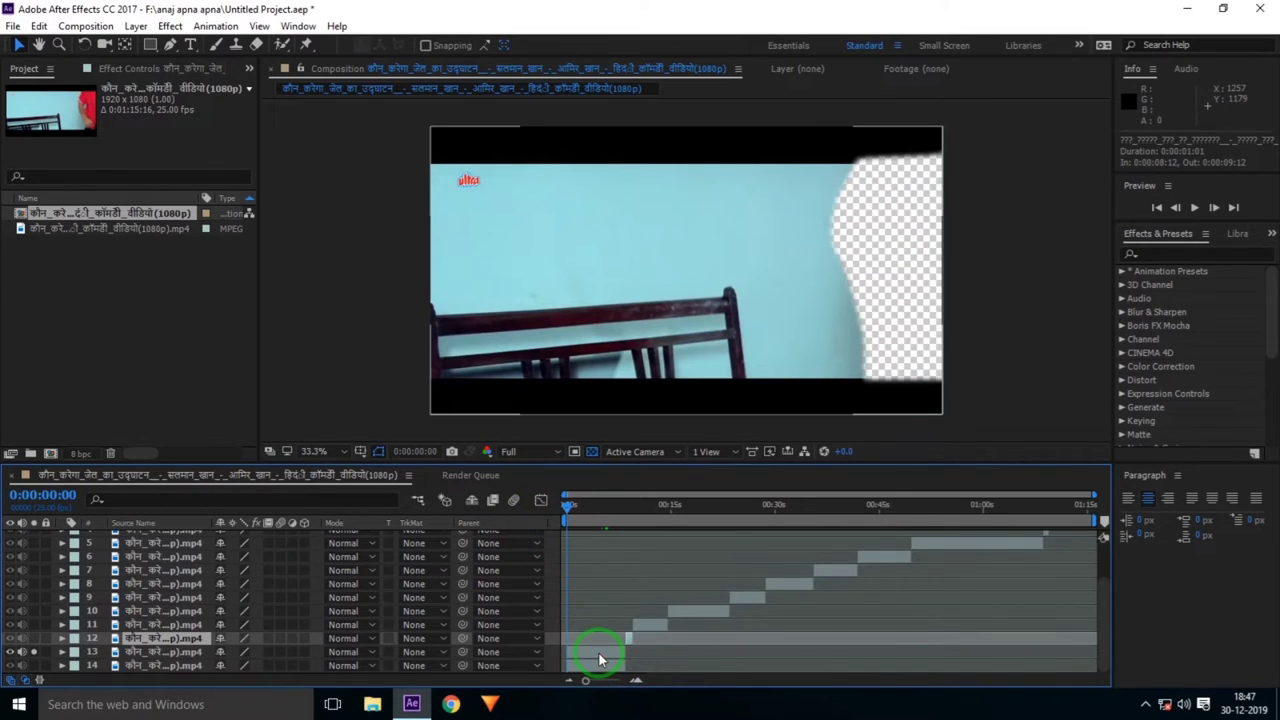
{"action": "left_click", "coordinate": [598, 665]}
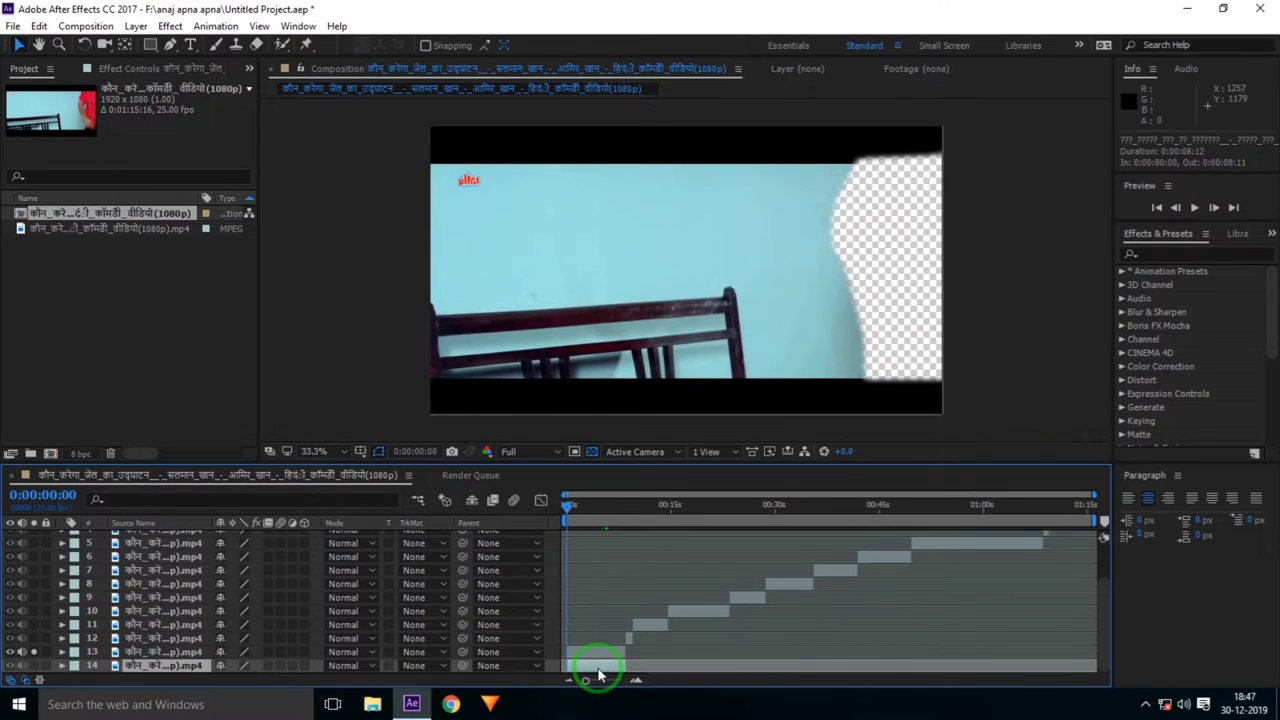
Step: Apply Time > Freeze Frame to layer 14, then collapse its new Time Remap property
{"action": "right_click", "coordinate": [599, 676]}
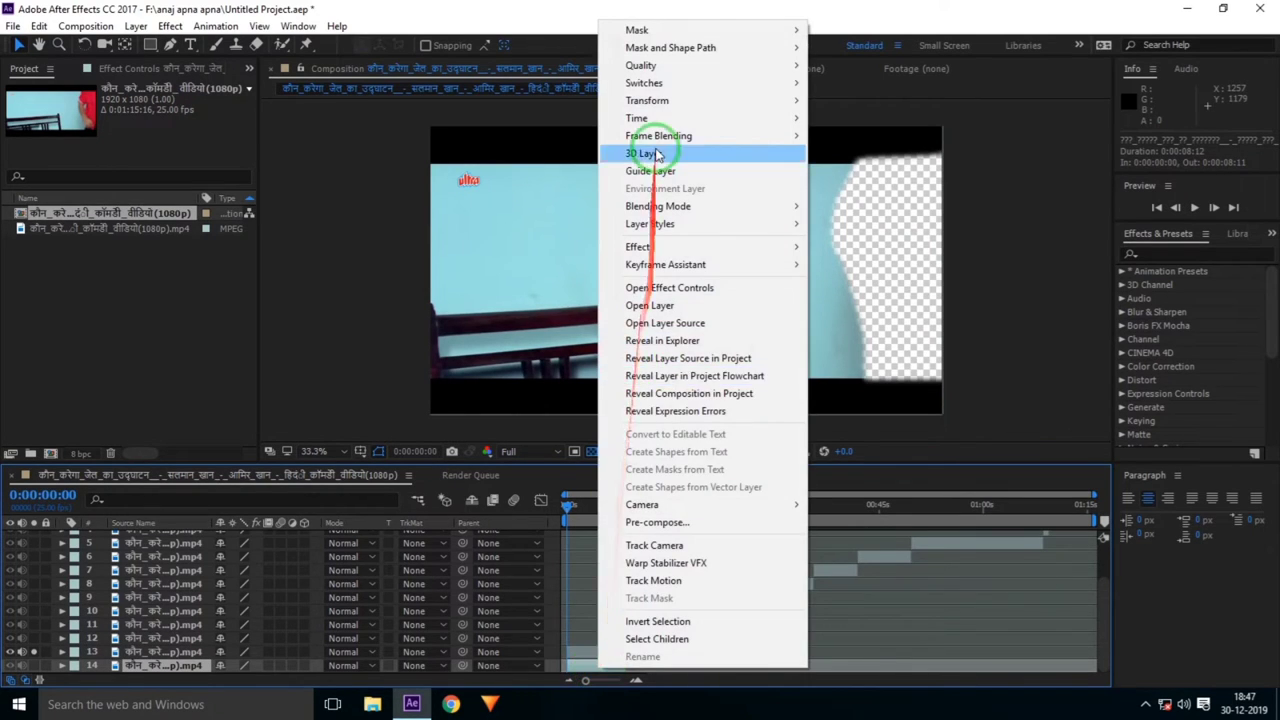
{"action": "left_click", "coordinate": [640, 98]}
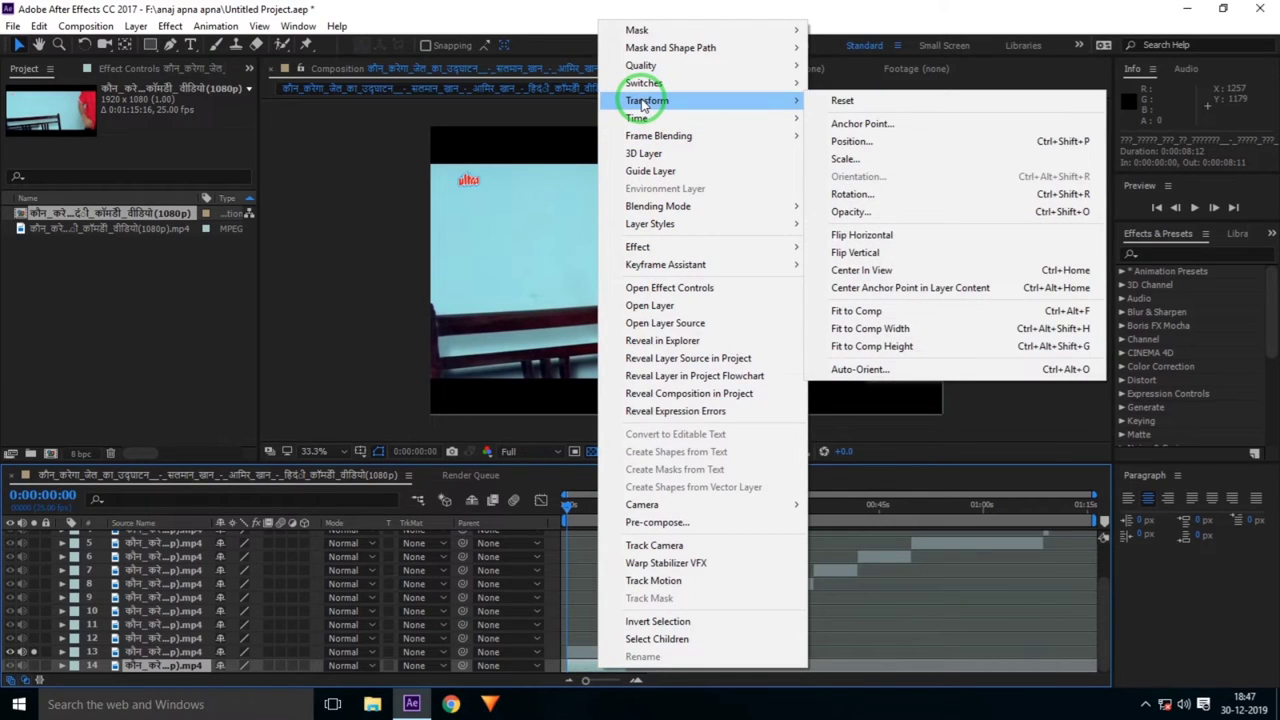
{"action": "mouse_move", "coordinate": [640, 118]}
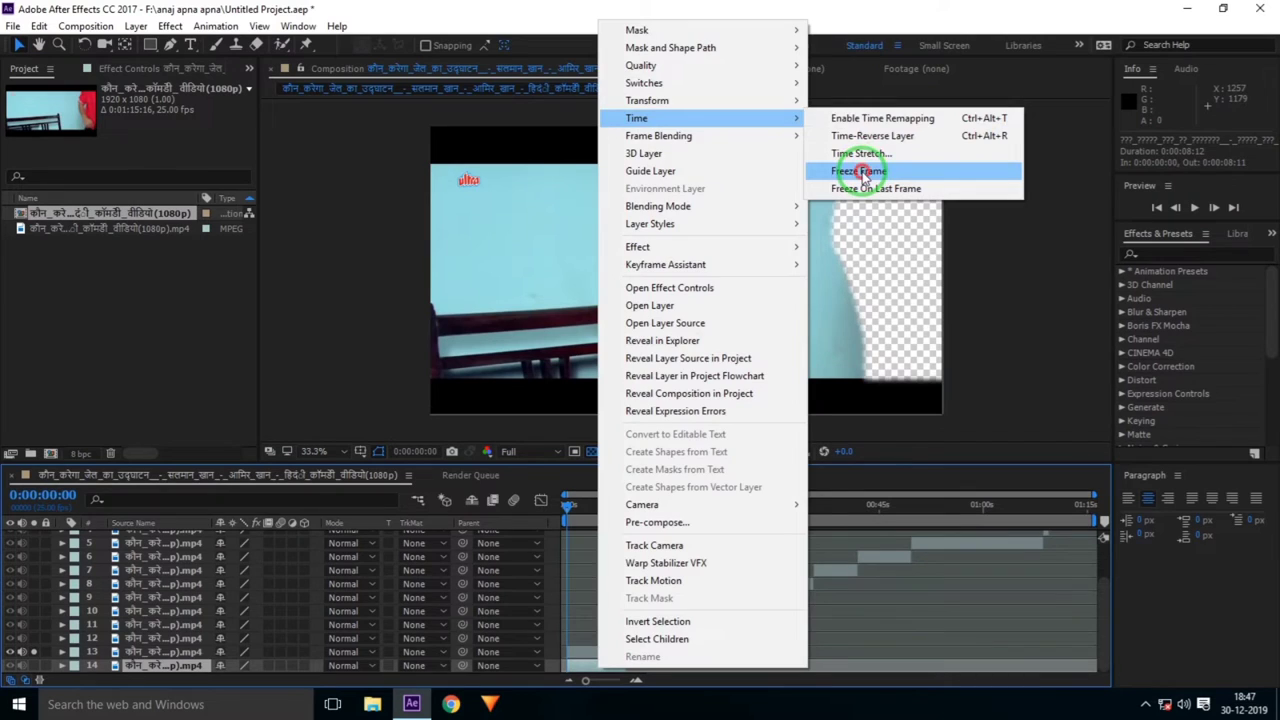
{"action": "left_click", "coordinate": [864, 176]}
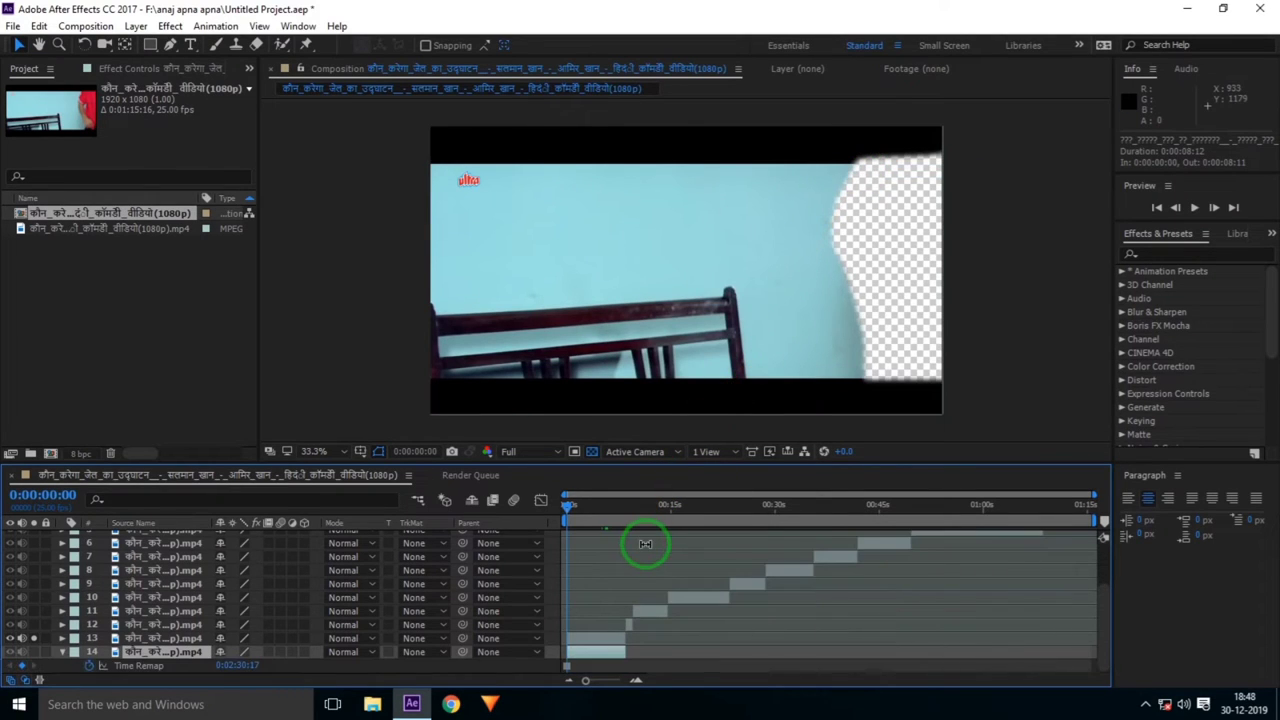
{"action": "left_click", "coordinate": [45, 652]}
{"action": "left_click", "coordinate": [60, 652]}
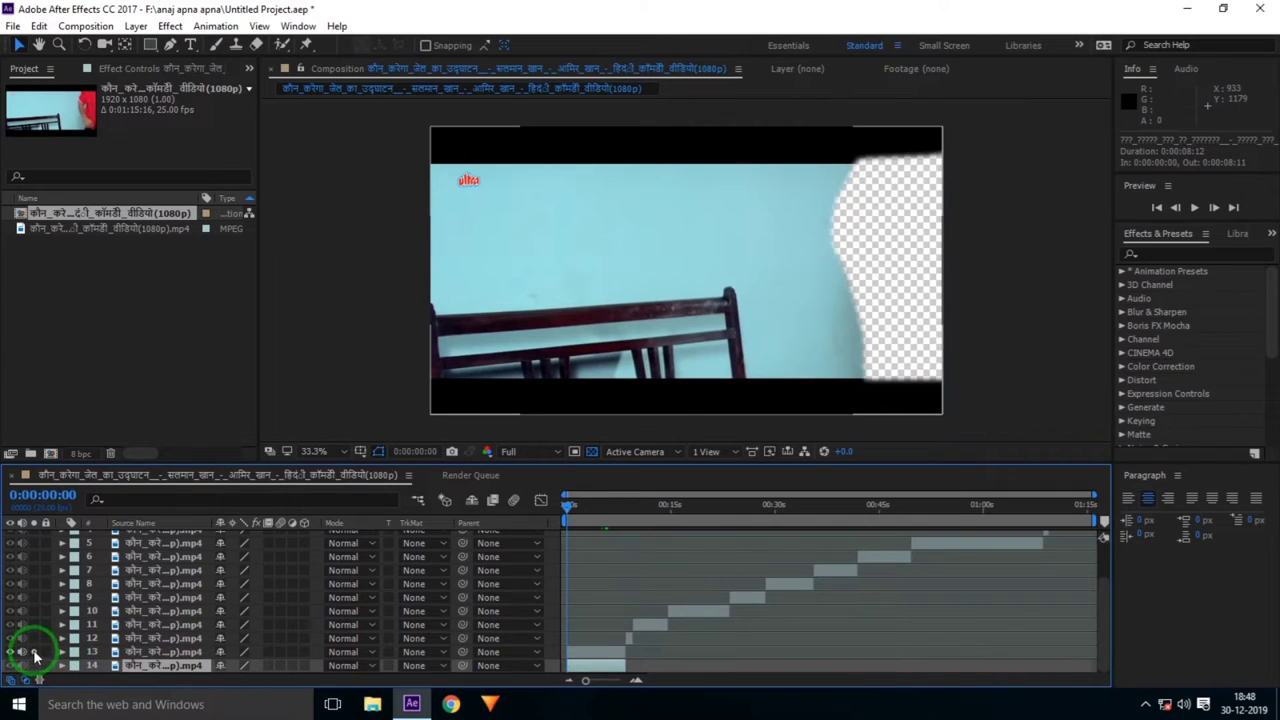
Step: Make layer 14 visible again and scrub from 0:00 to 0:00:08:05, confirming the man is erased
{"action": "left_click", "coordinate": [35, 665]}
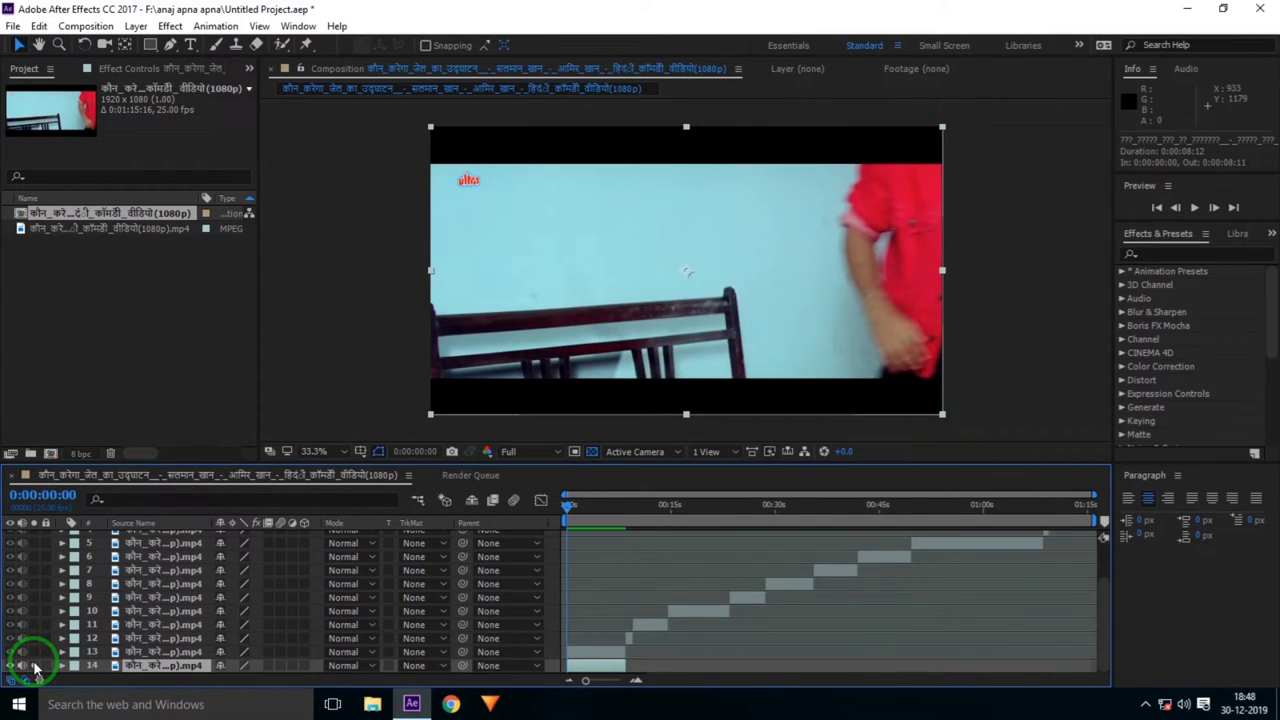
{"action": "left_click", "coordinate": [567, 509]}
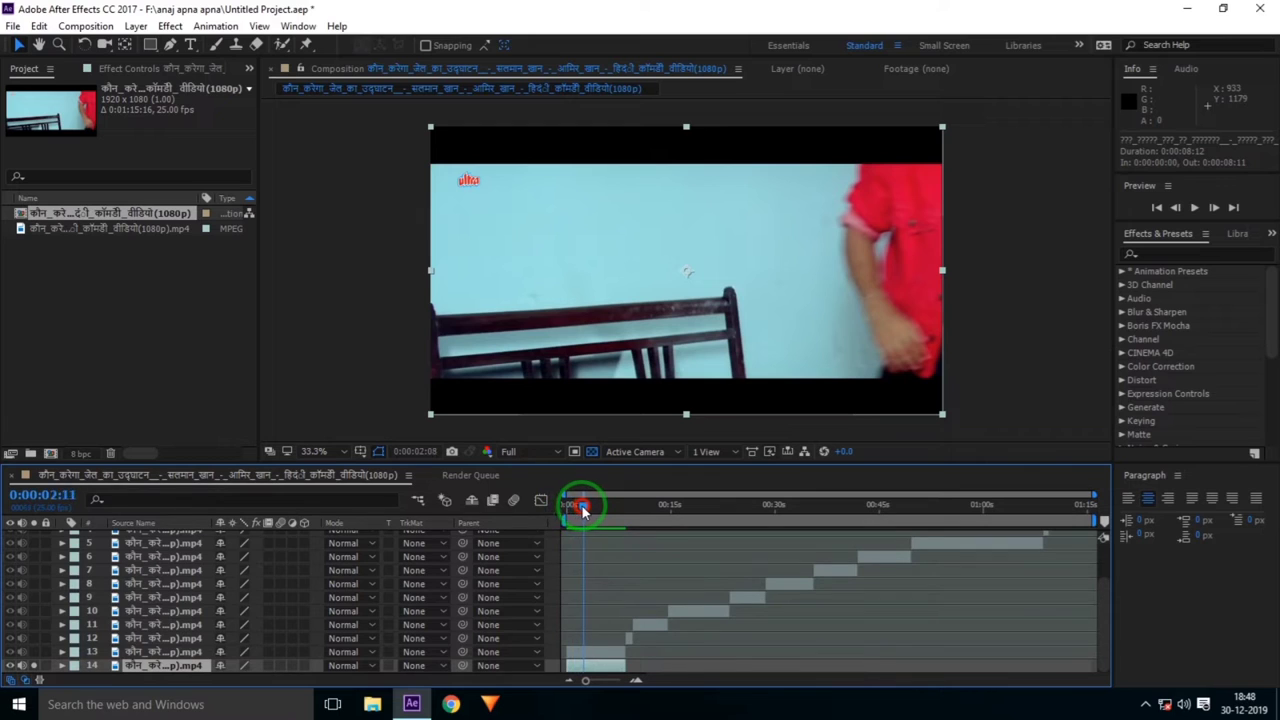
{"action": "left_click_drag", "start_coordinate": [584, 509], "coordinate": [547, 508]}
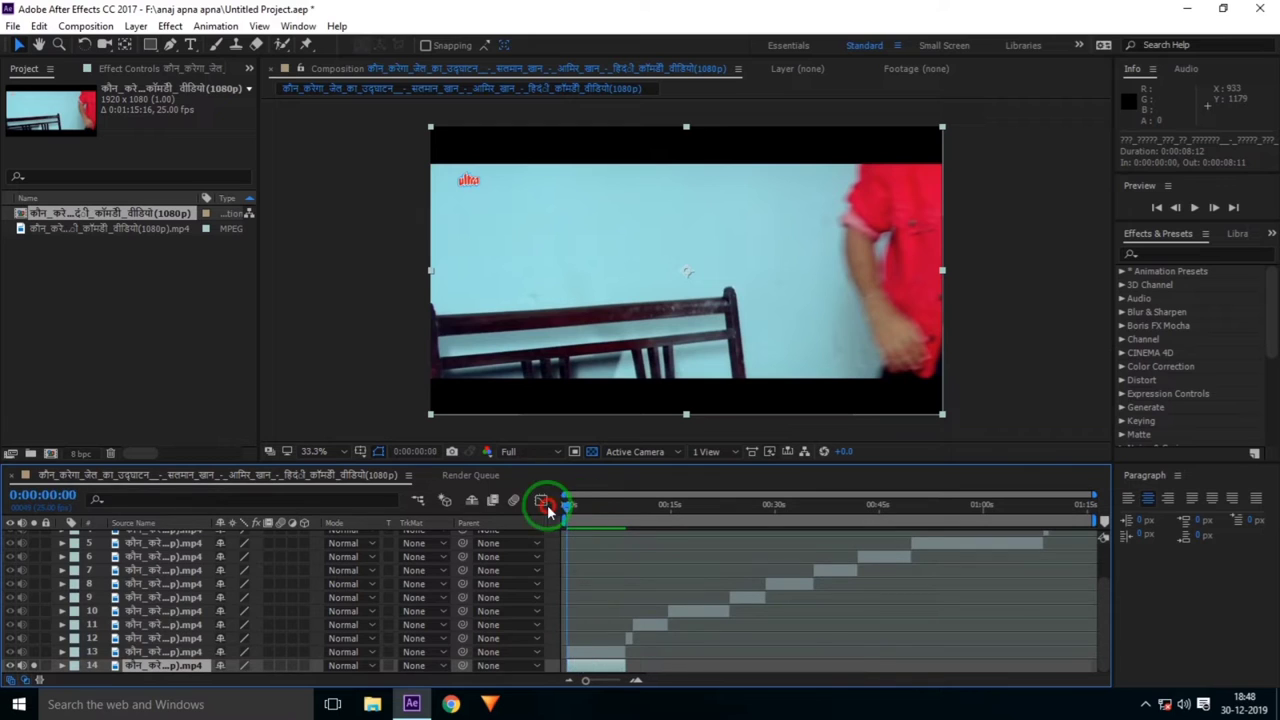
{"action": "left_click", "coordinate": [166, 652]}
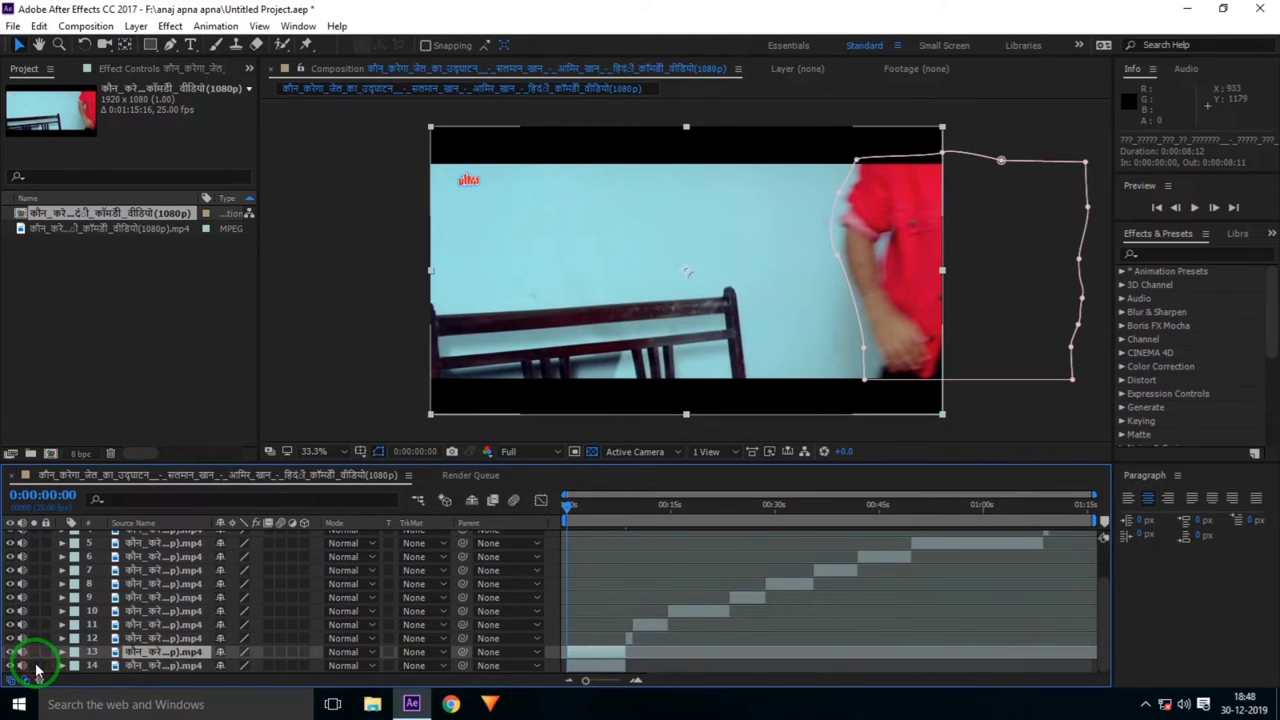
{"action": "left_click_drag", "start_coordinate": [568, 510], "coordinate": [591, 513]}
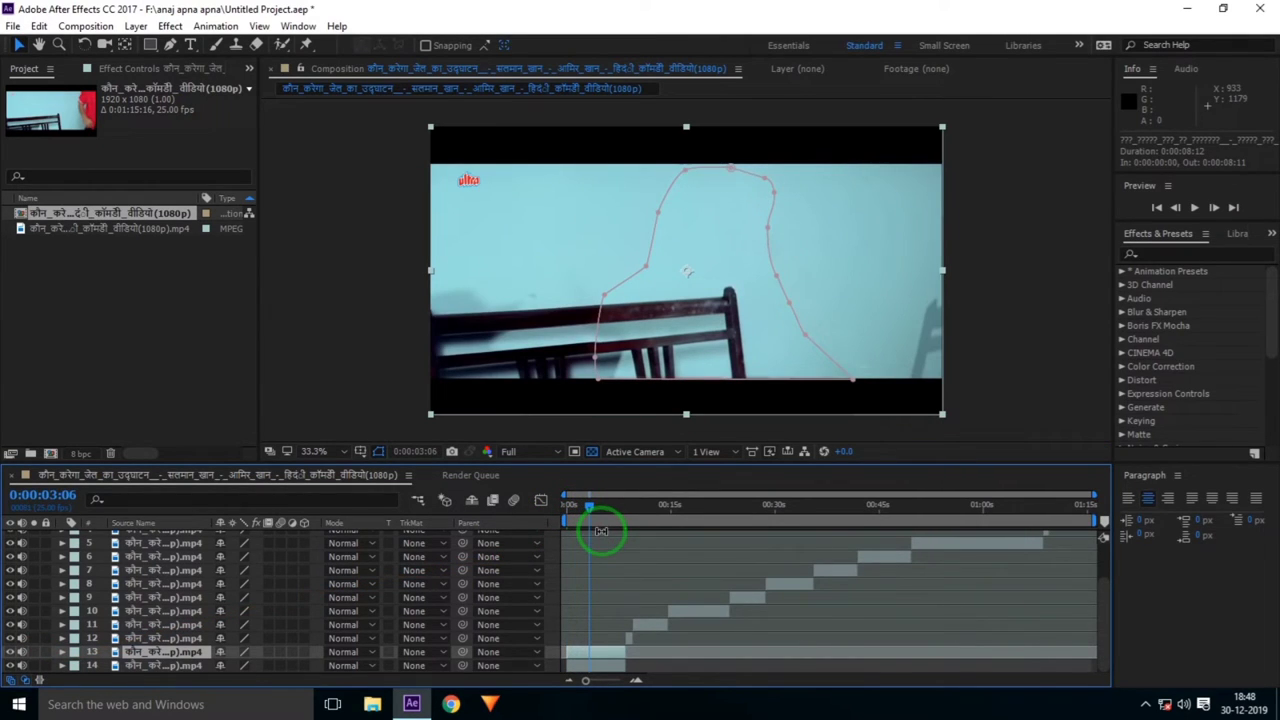
{"action": "mouse_move", "coordinate": [590, 509]}
{"action": "left_mouse_down"}
{"action": "mouse_move", "coordinate": [641, 522]}
{"action": "mouse_move", "coordinate": [624, 525]}
{"action": "left_mouse_up"}
{"action": "left_click", "coordinate": [158, 652]}
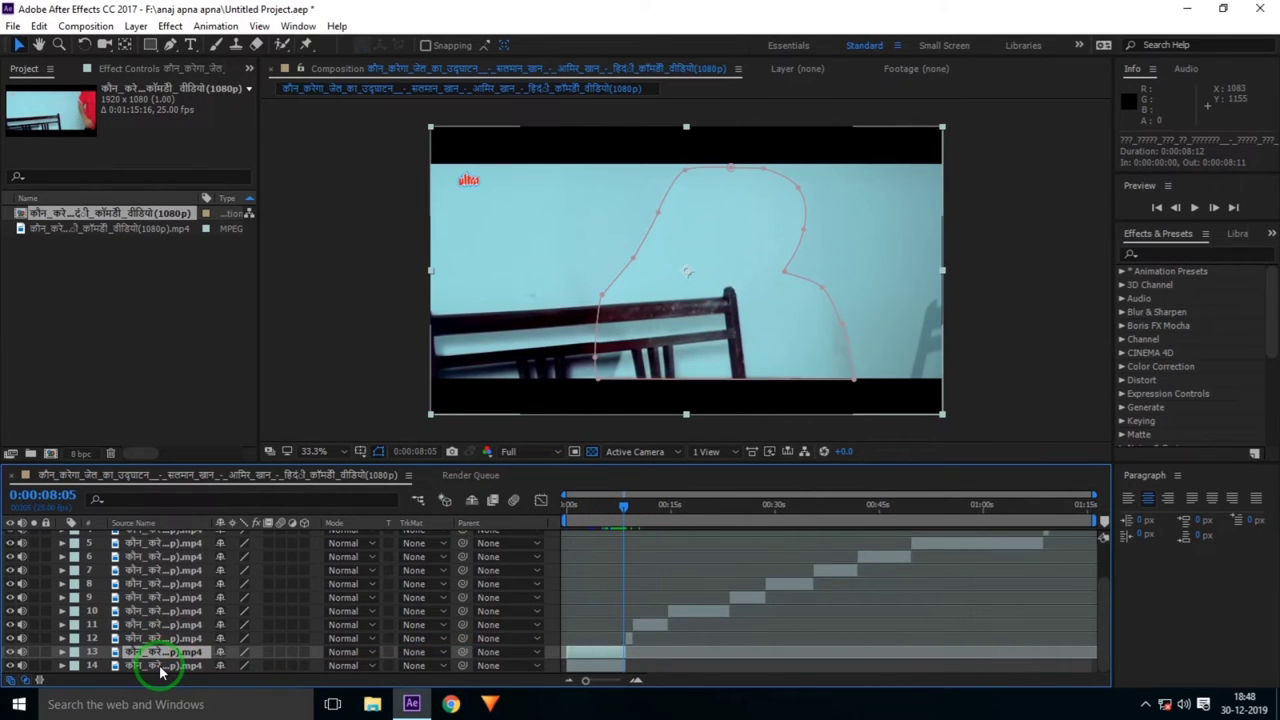
Step: Pre-compose layers 13 and 14 into Pre-comp 1, moving all attributes into it
{"action": "left_click", "coordinate": [160, 665], "text": "shift"}
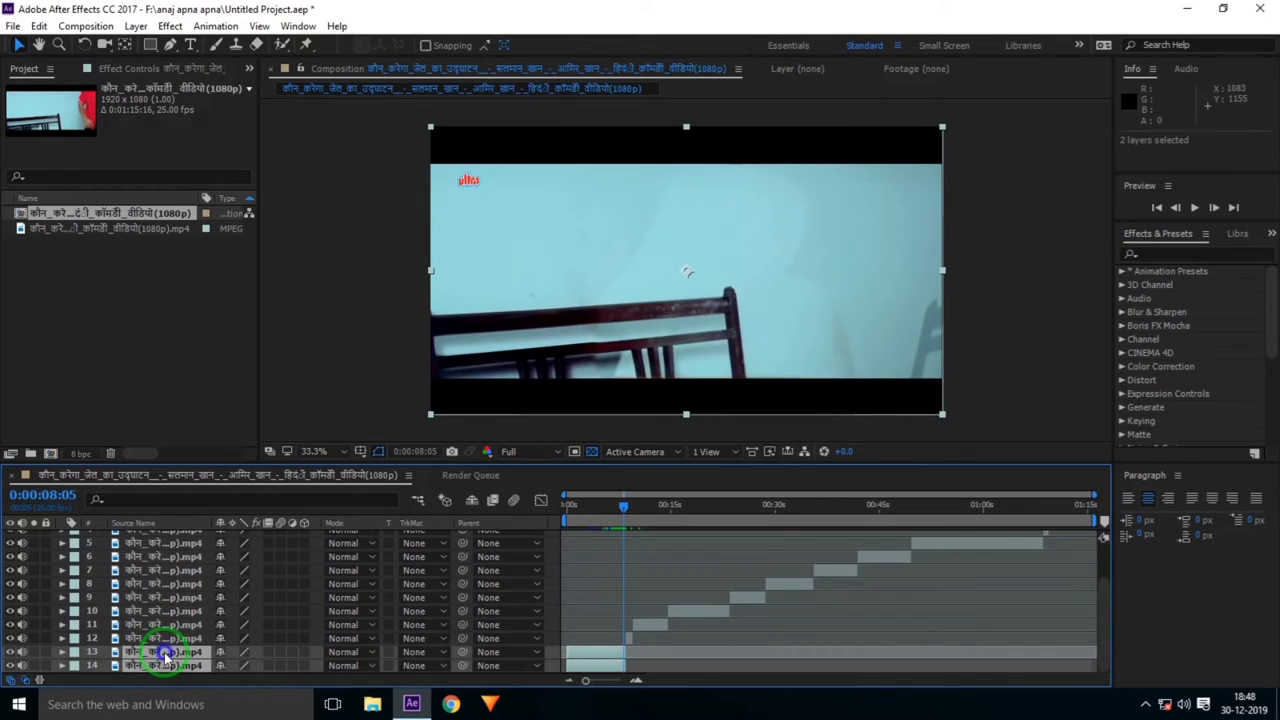
{"action": "right_click", "coordinate": [163, 652]}
{"action": "mouse_move", "coordinate": [207, 49]}
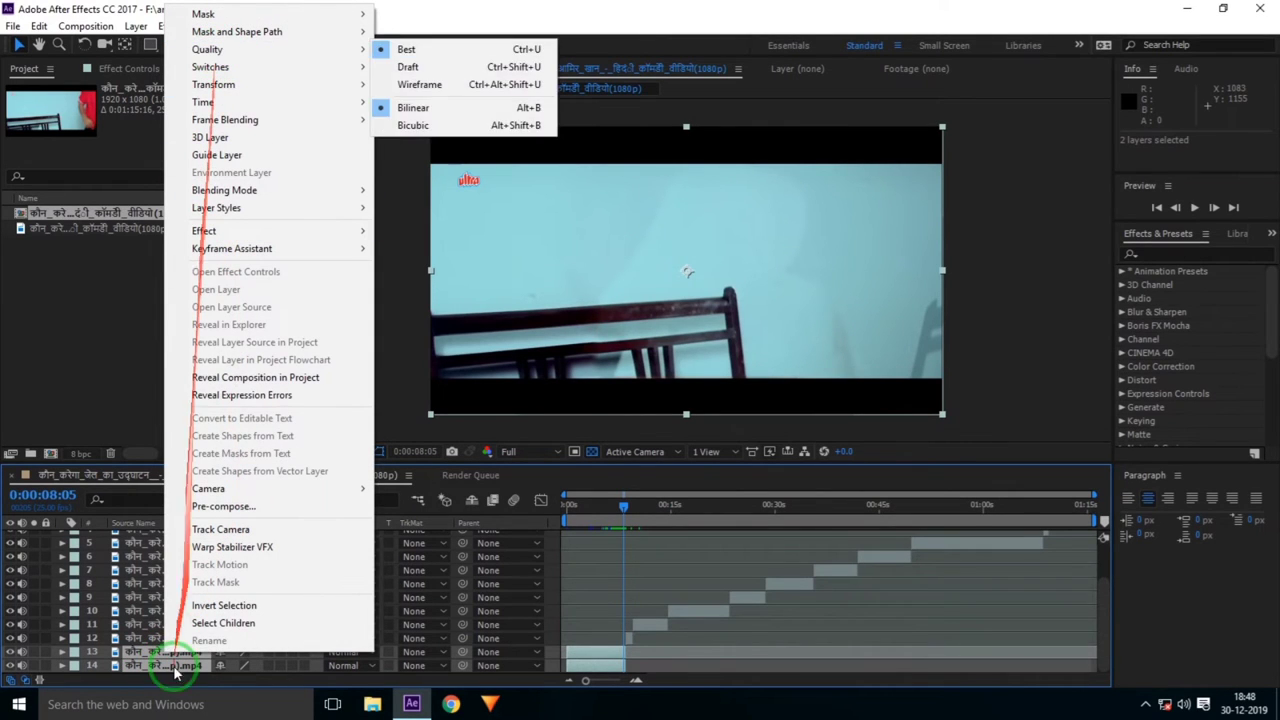
{"action": "left_click", "coordinate": [235, 506]}
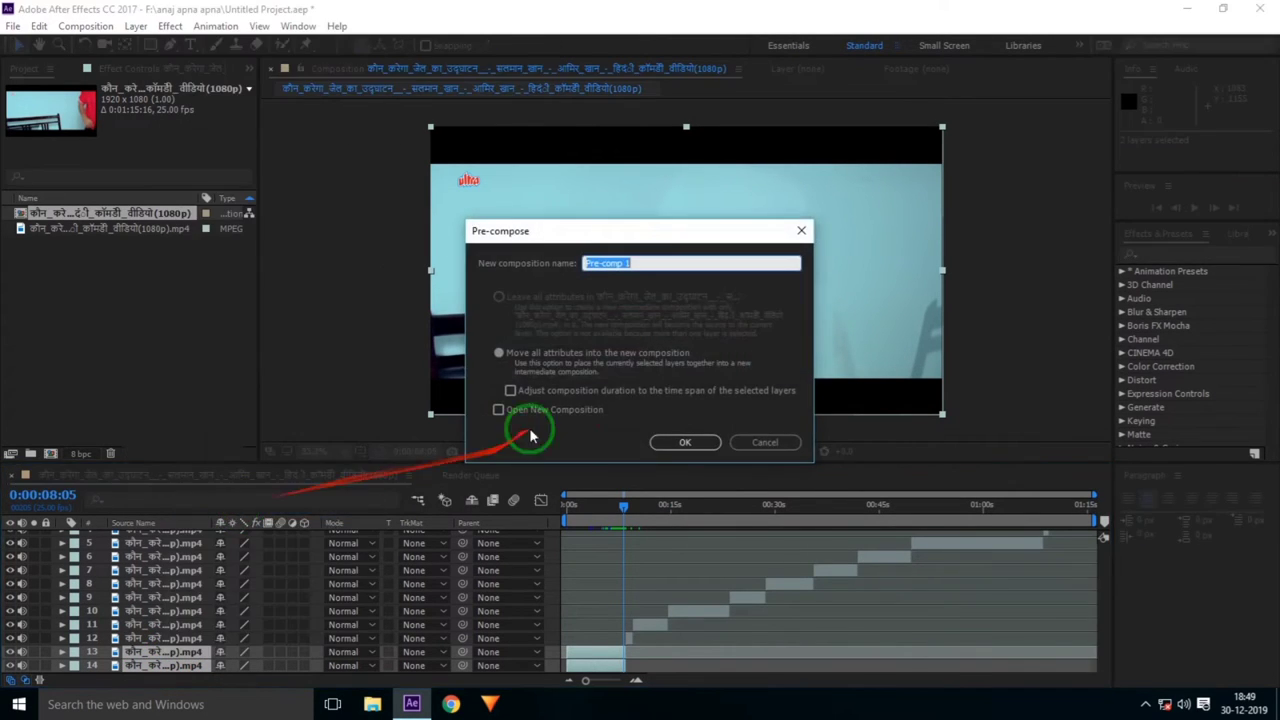
{"action": "left_click", "coordinate": [686, 443]}
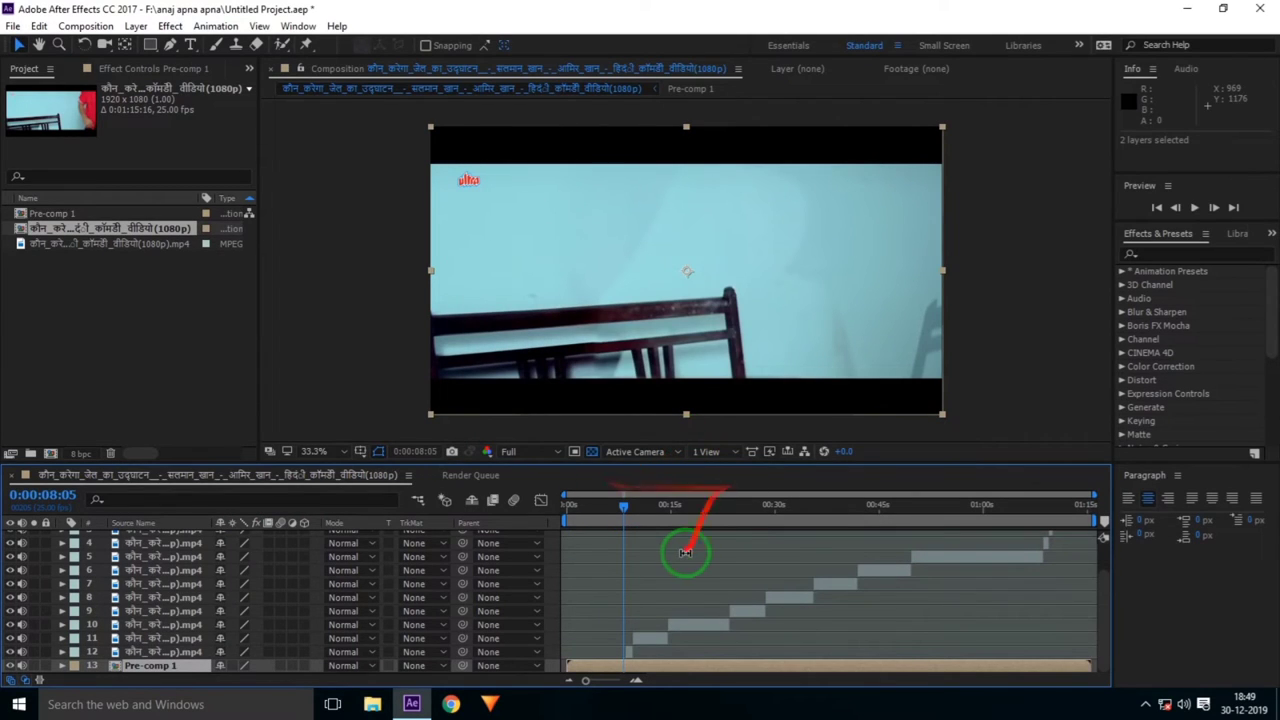
Step: Open Pre-comp 1 and show the top layer's Mask 1 feather and expansion properties
{"action": "mouse_move", "coordinate": [622, 505]}
{"action": "left_mouse_down"}
{"action": "mouse_move", "coordinate": [575, 508]}
{"action": "mouse_move", "coordinate": [621, 509]}
{"action": "left_mouse_up"}
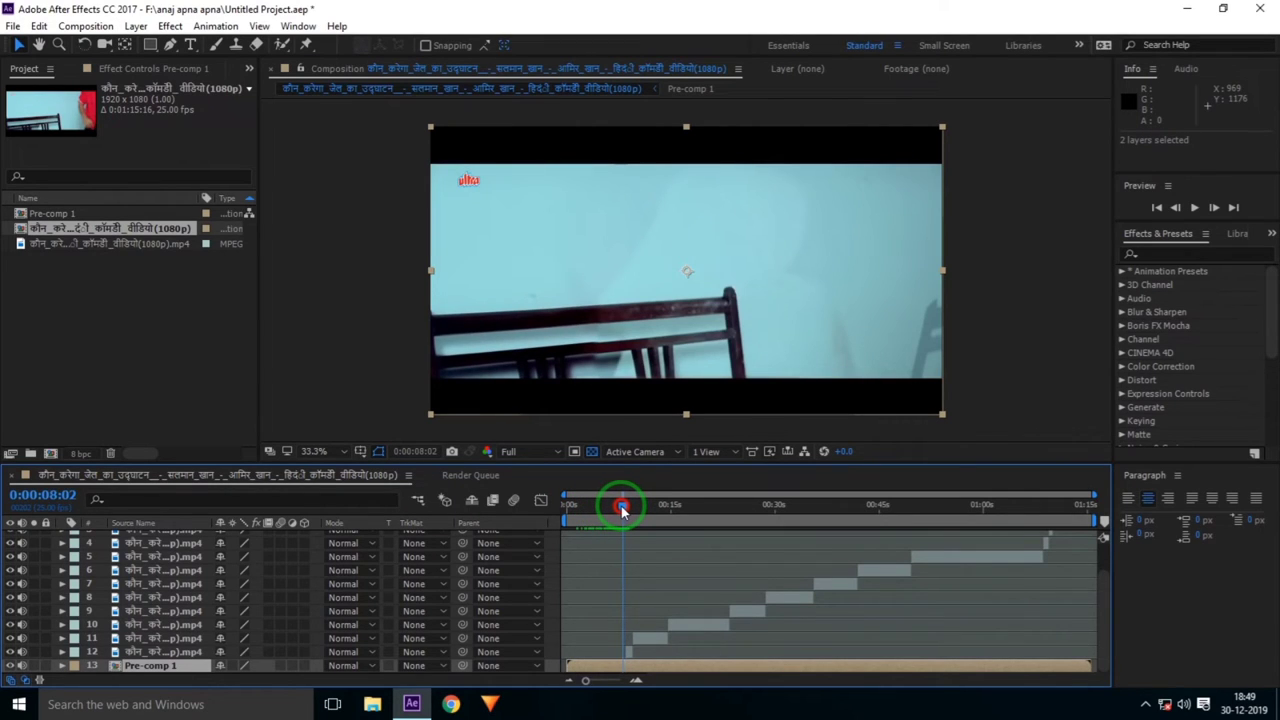
{"action": "double_click", "coordinate": [586, 666]}
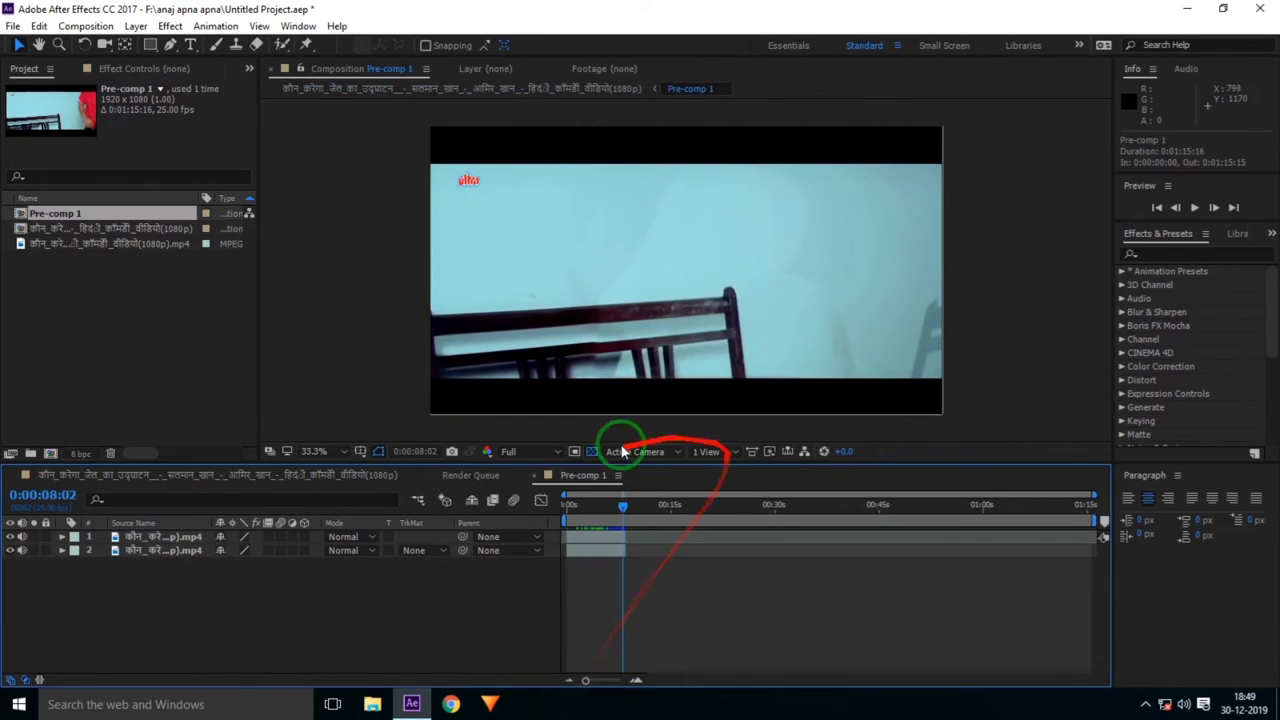
{"action": "left_click", "coordinate": [193, 538]}
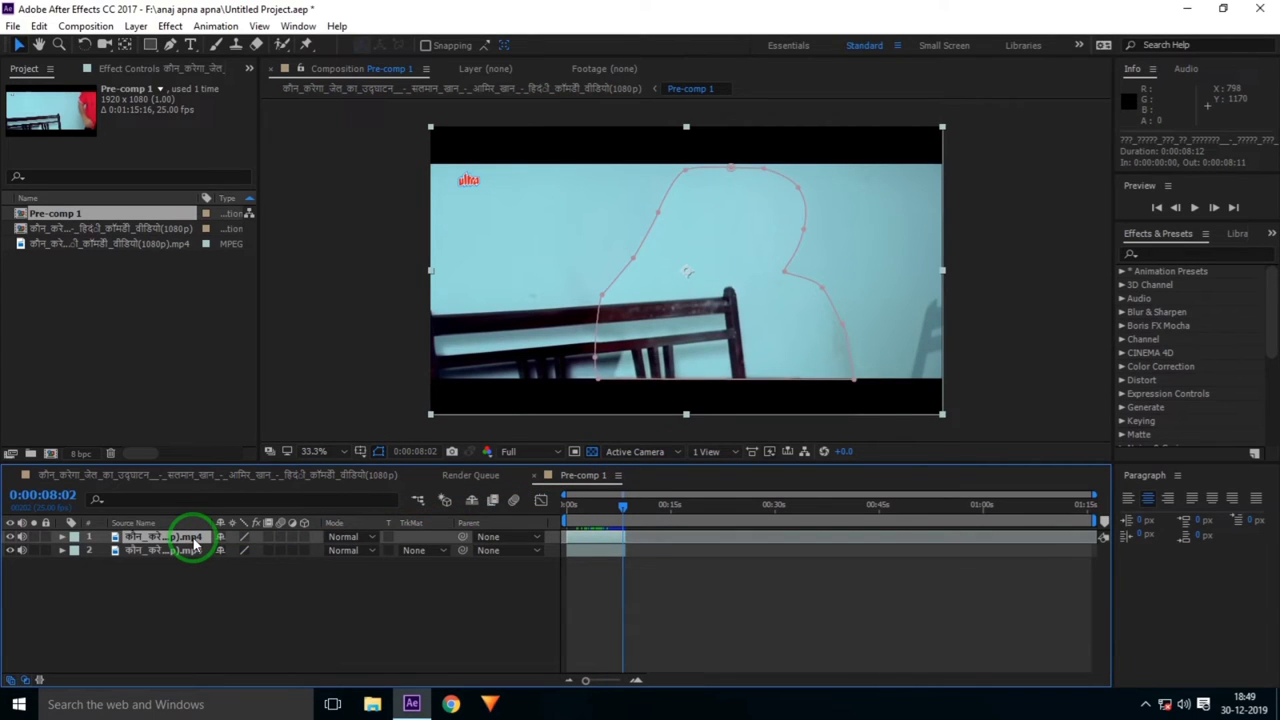
{"action": "key", "text": "m"}
{"action": "key", "text": "m"}
{"action": "left_click", "coordinate": [235, 577]}
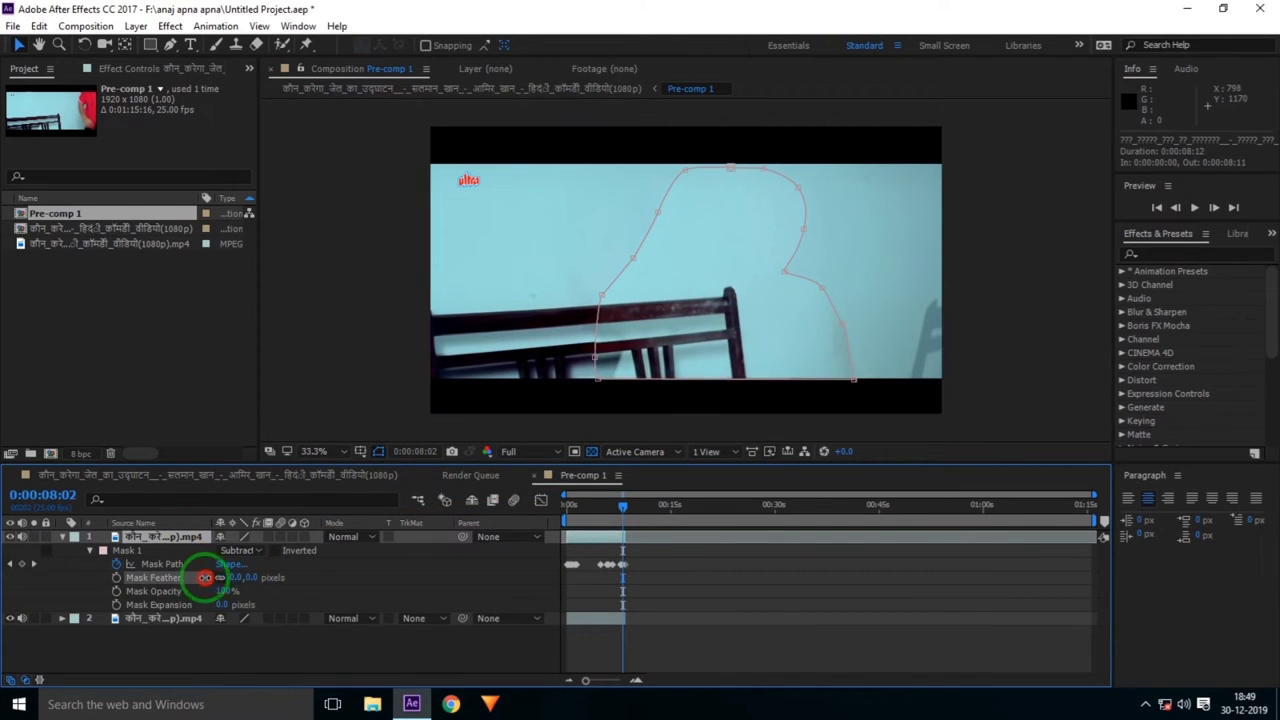
Step: Set Mask 1 feather to 52 pixels and expansion to 39 pixels, then return to 0:00
{"action": "mouse_move", "coordinate": [152, 577]}
{"action": "left_mouse_down"}
{"action": "mouse_move", "coordinate": [172, 577]}
{"action": "mouse_move", "coordinate": [128, 577]}
{"action": "left_mouse_up"}
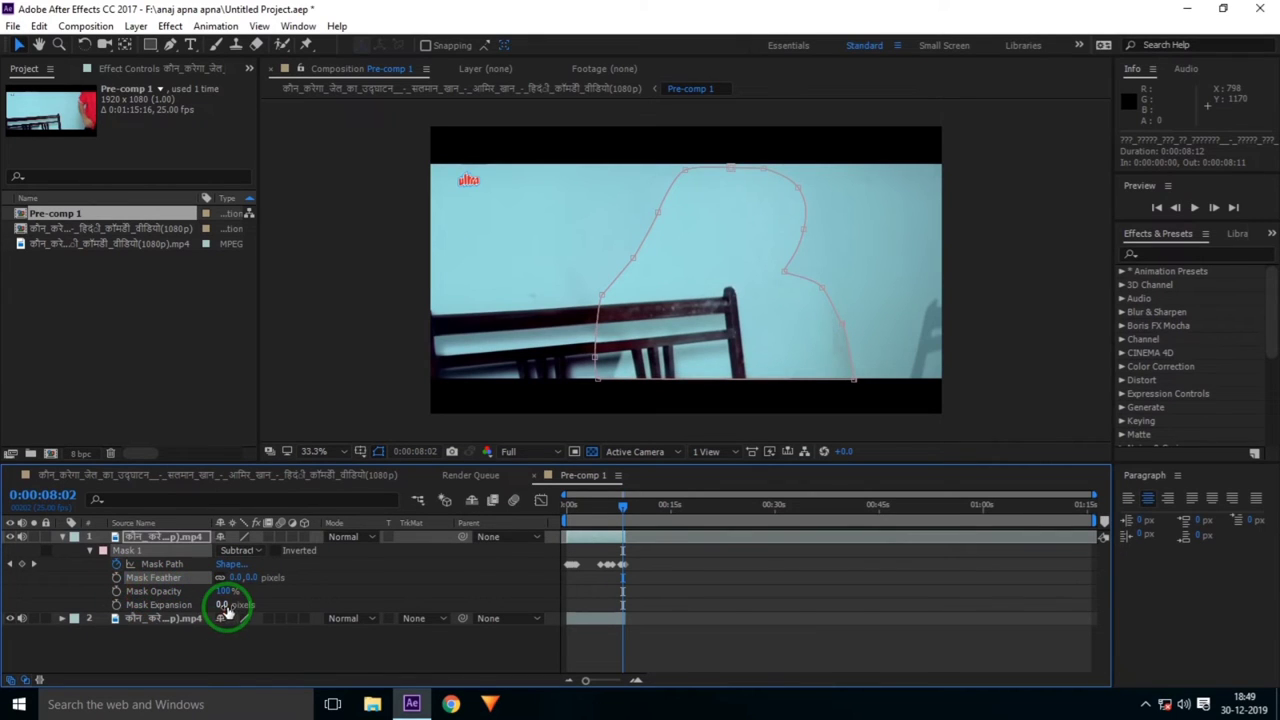
{"action": "mouse_move", "coordinate": [220, 605]}
{"action": "left_mouse_down"}
{"action": "mouse_move", "coordinate": [294, 583]}
{"action": "mouse_move", "coordinate": [227, 605]}
{"action": "left_mouse_up"}
{"action": "left_click_drag", "start_coordinate": [624, 507], "coordinate": [476, 527]}
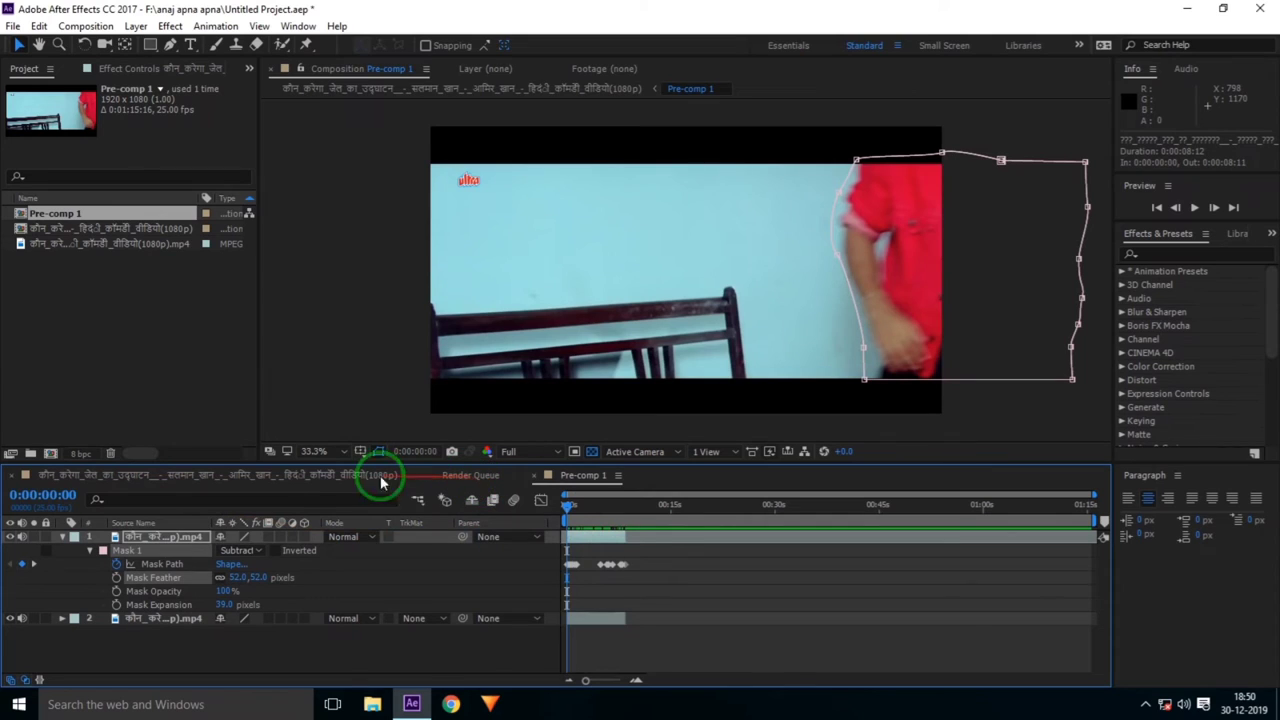
Step: Return to the main composition and play back the edited clip up to the wallet photo shot
{"action": "left_click", "coordinate": [251, 475]}
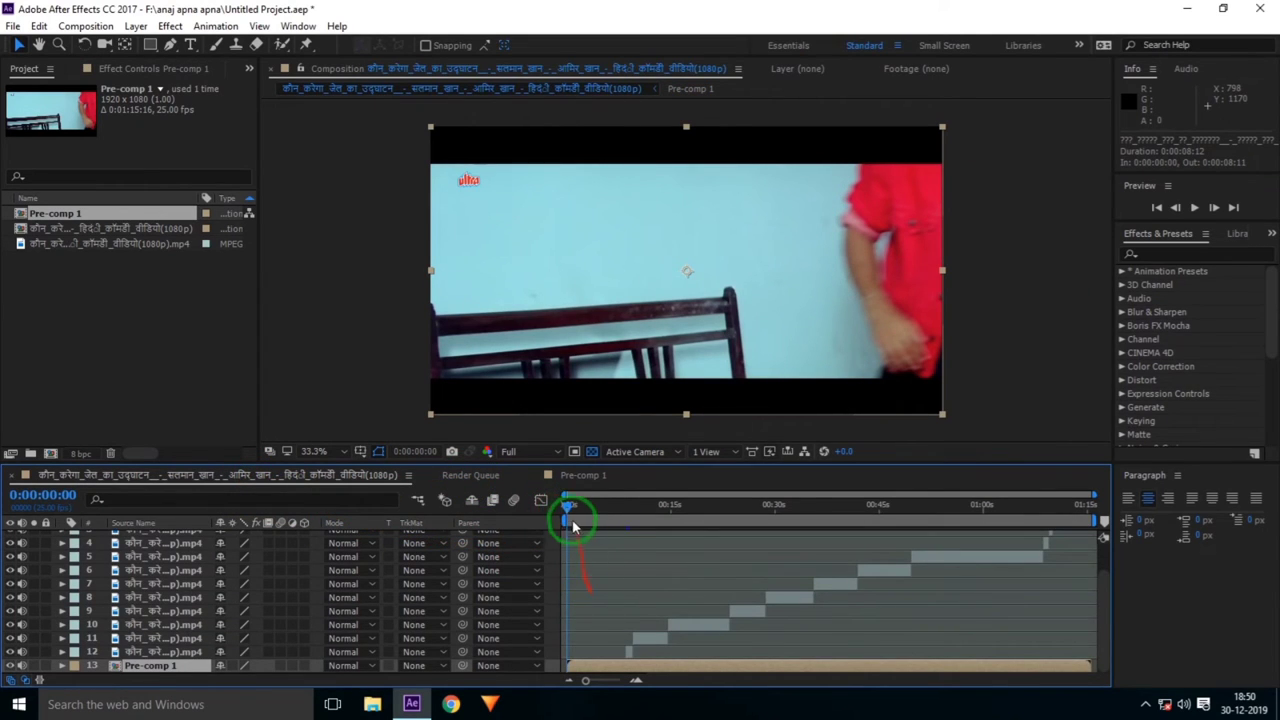
{"action": "left_click_drag", "start_coordinate": [568, 508], "coordinate": [600, 524]}
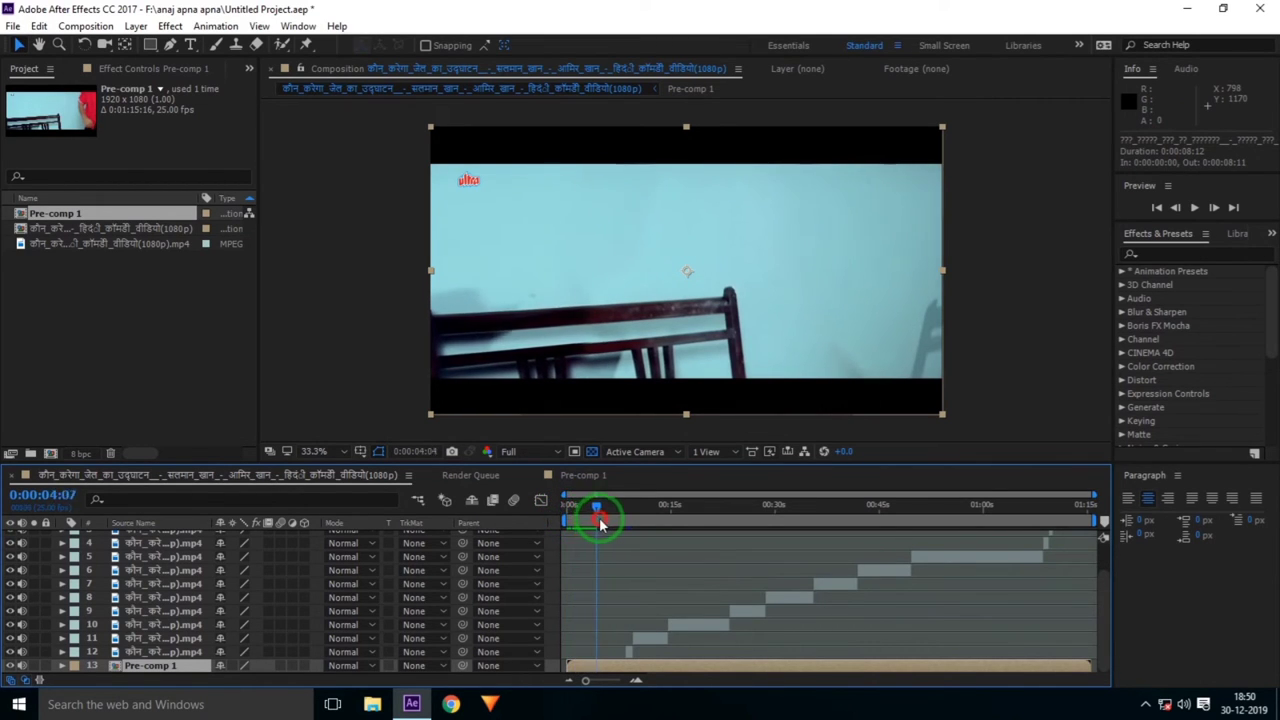
{"action": "mouse_move", "coordinate": [600, 524]}
{"action": "left_mouse_down"}
{"action": "mouse_move", "coordinate": [642, 537]}
{"action": "mouse_move", "coordinate": [626, 506]}
{"action": "left_mouse_up"}
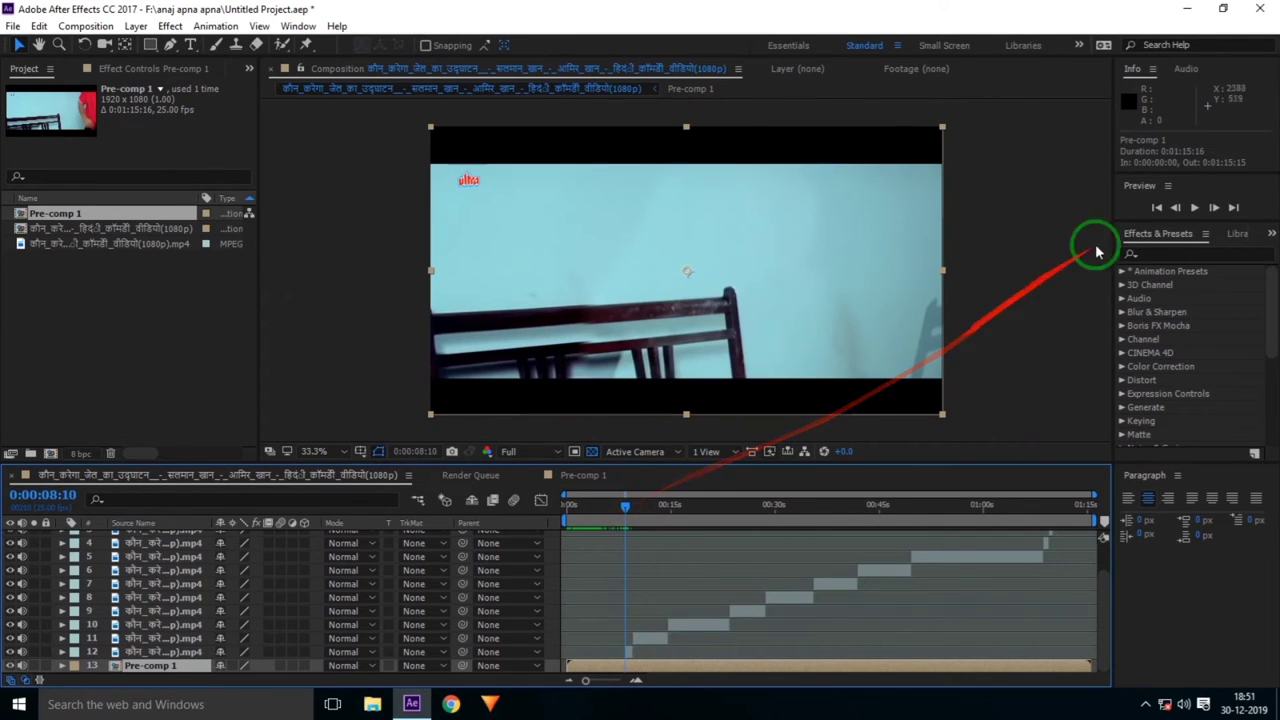
{"action": "left_click", "coordinate": [1214, 208]}
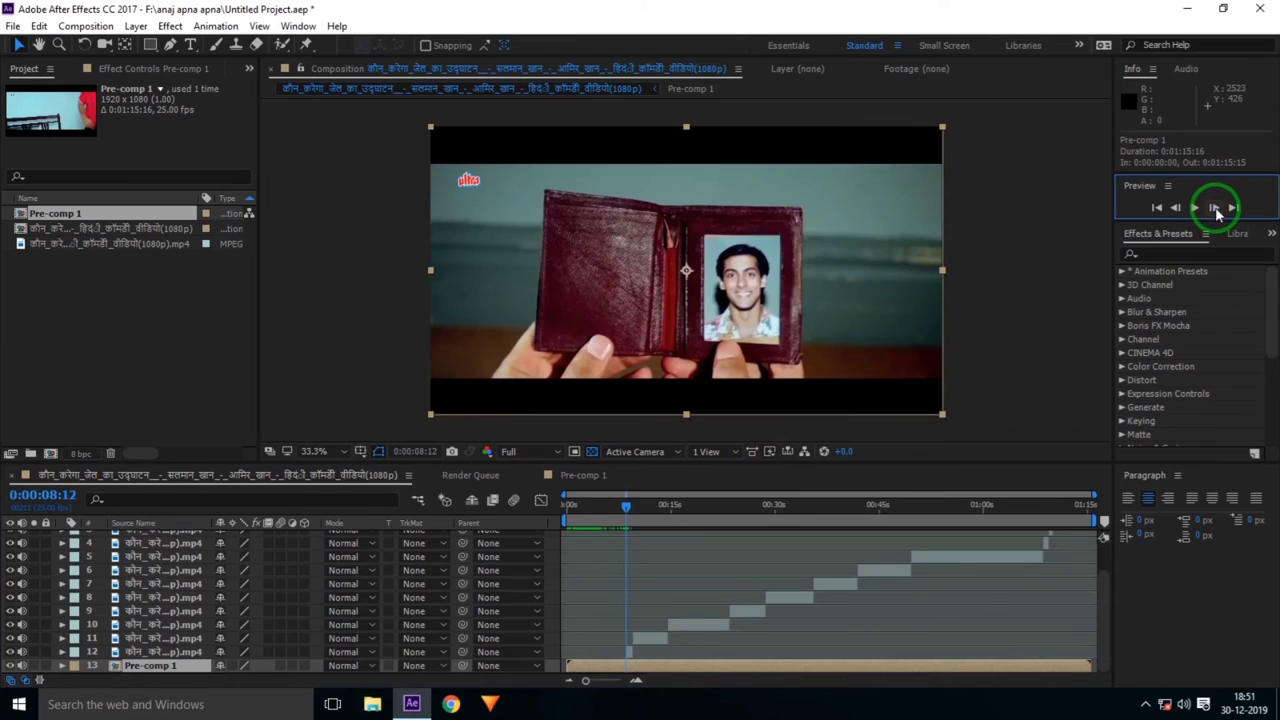
{"action": "left_click", "coordinate": [698, 675]}
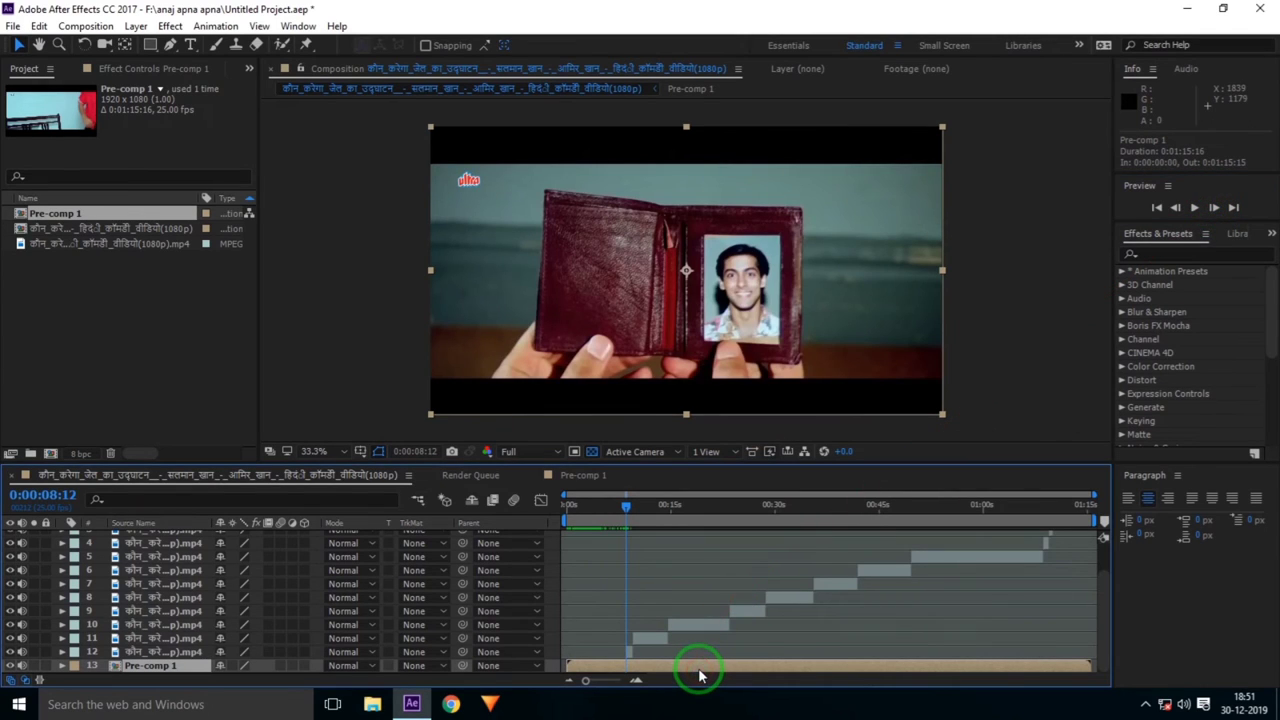
Step: Split Pre-comp 1 at 0:00:08:12, delete the later part, and reselect the layer near 4 seconds
{"action": "key", "text": "ctrl+shift+d"}
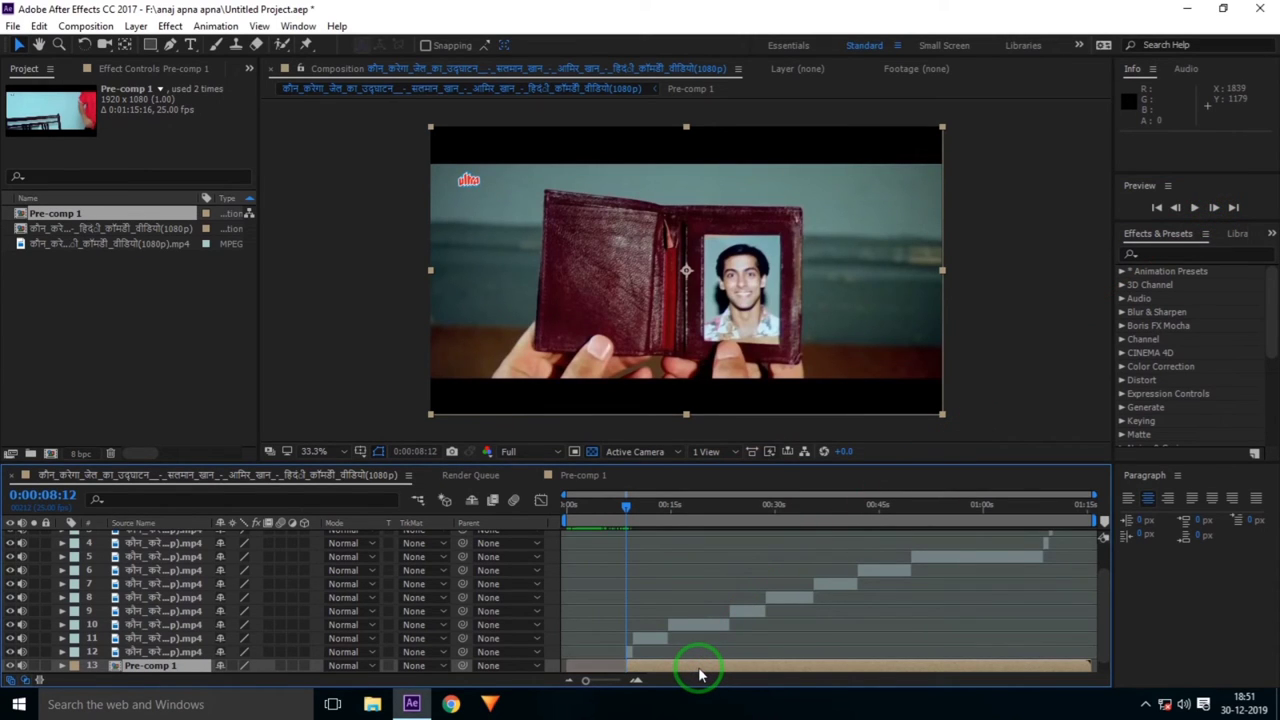
{"action": "key", "text": "Delete"}
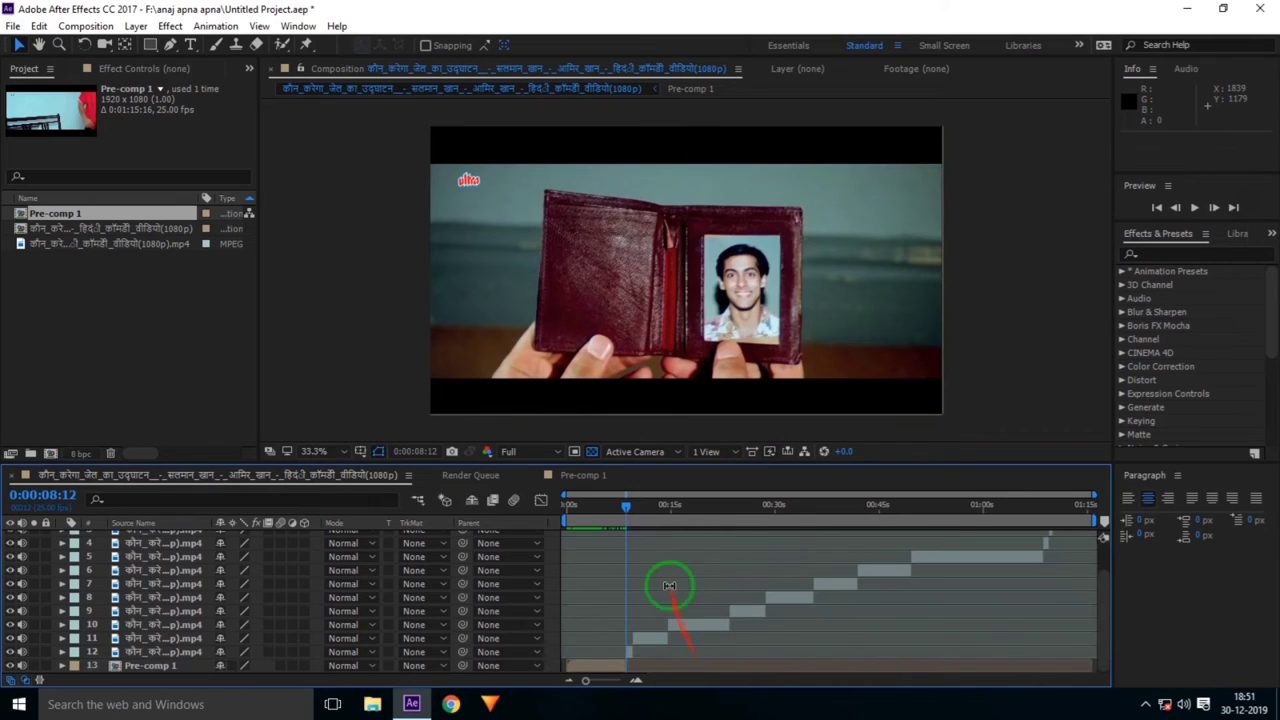
{"action": "left_click_drag", "start_coordinate": [626, 504], "coordinate": [584, 508]}
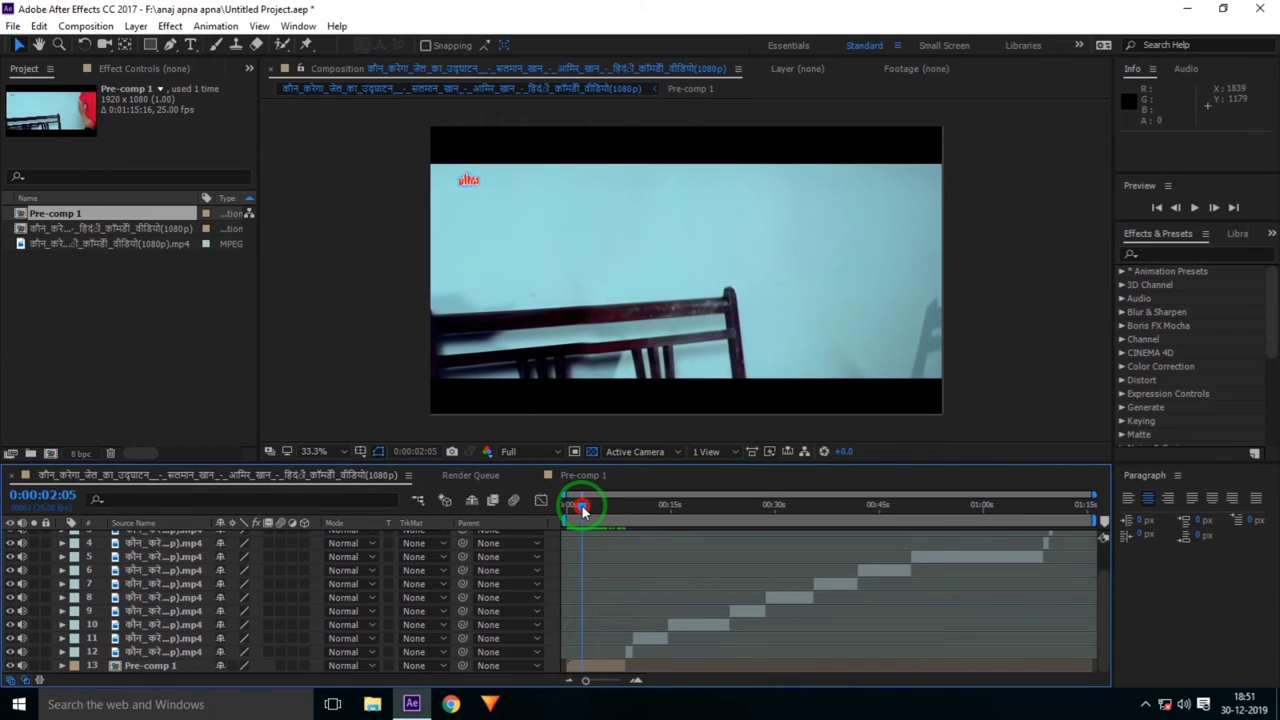
{"action": "left_click", "coordinate": [620, 666]}
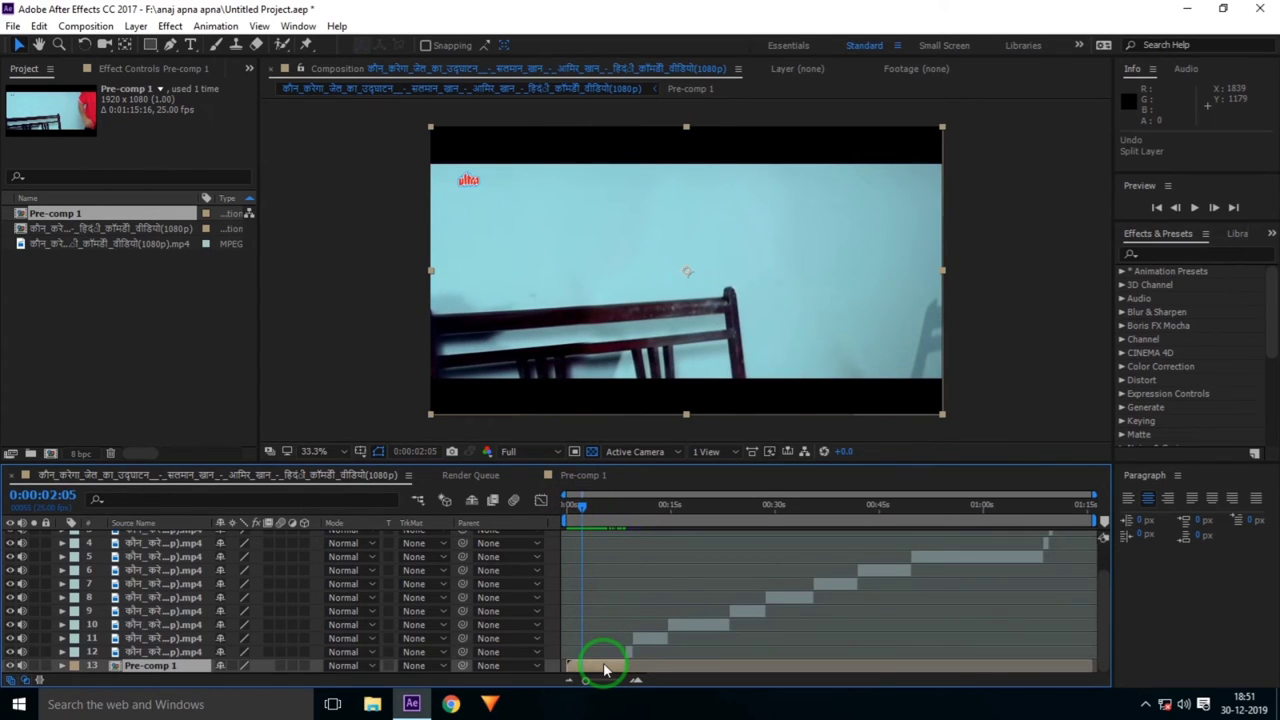
Step: Duplicate Pre-comp 1 and freeze the lower copy on its frame at 0:00:04:01
{"action": "key", "text": "ctrl+d"}
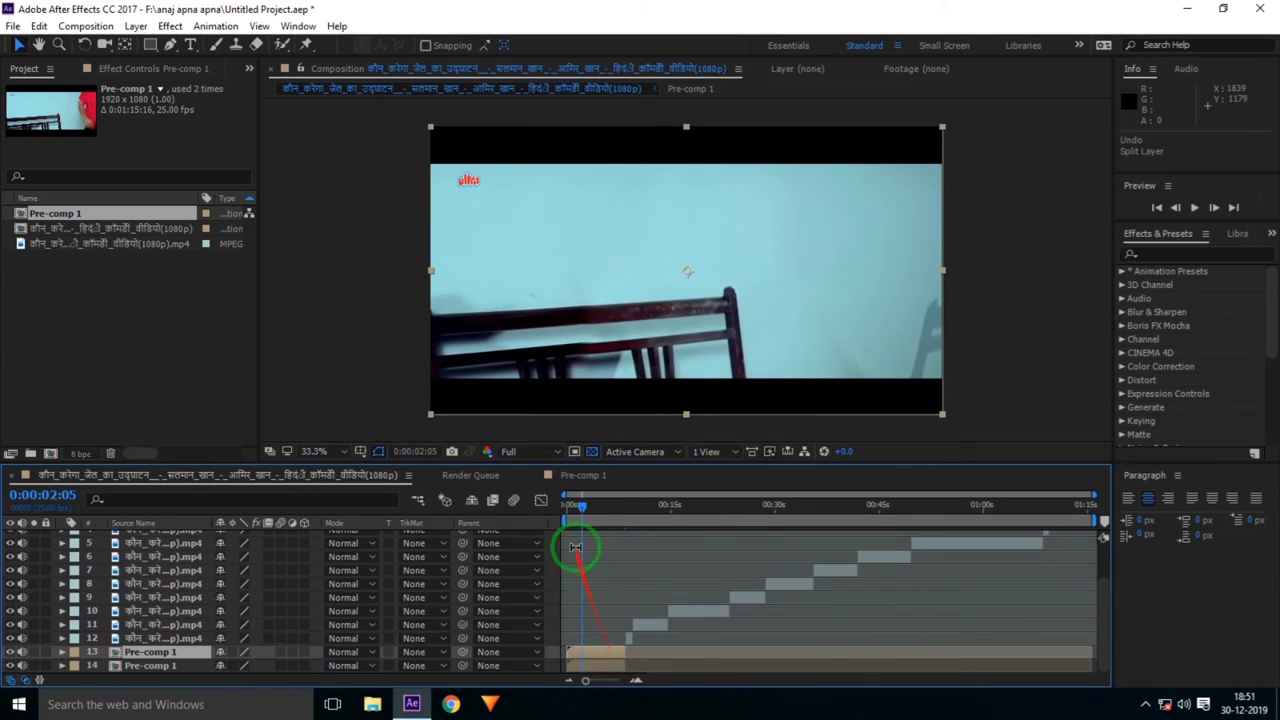
{"action": "left_click_drag", "start_coordinate": [583, 509], "coordinate": [595, 510]}
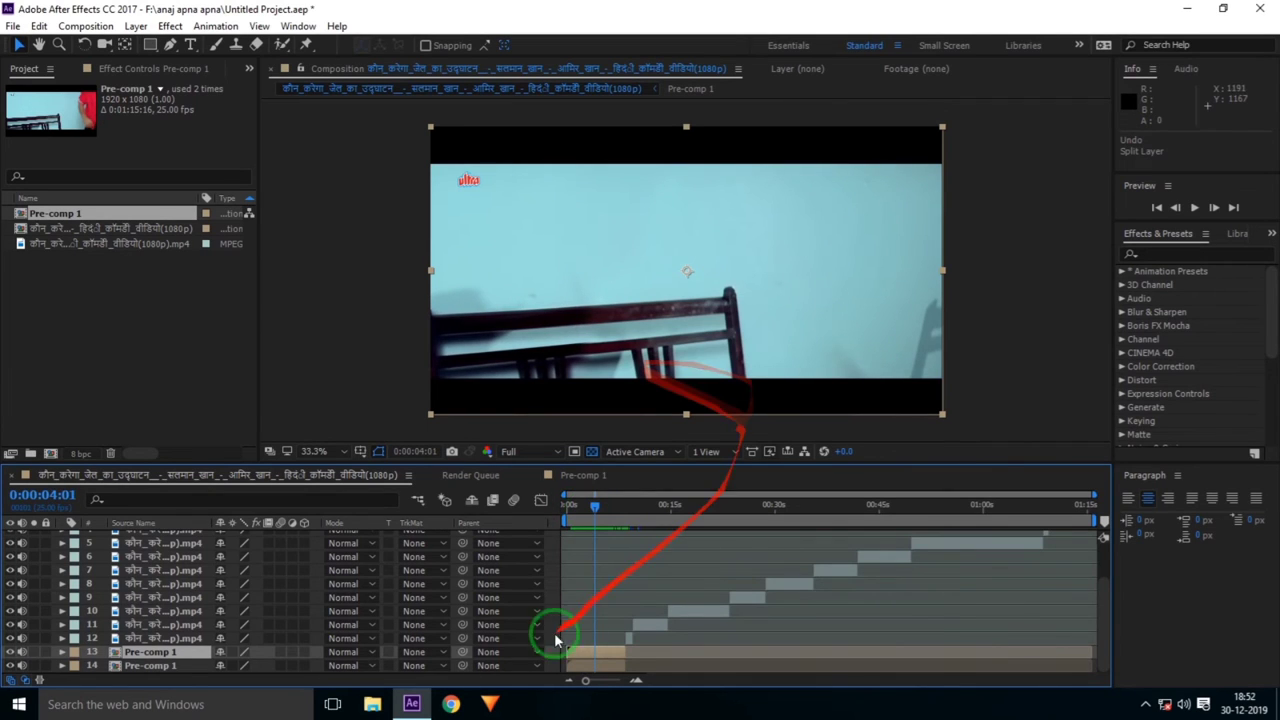
{"action": "left_click", "coordinate": [595, 672]}
{"action": "right_click", "coordinate": [595, 672]}
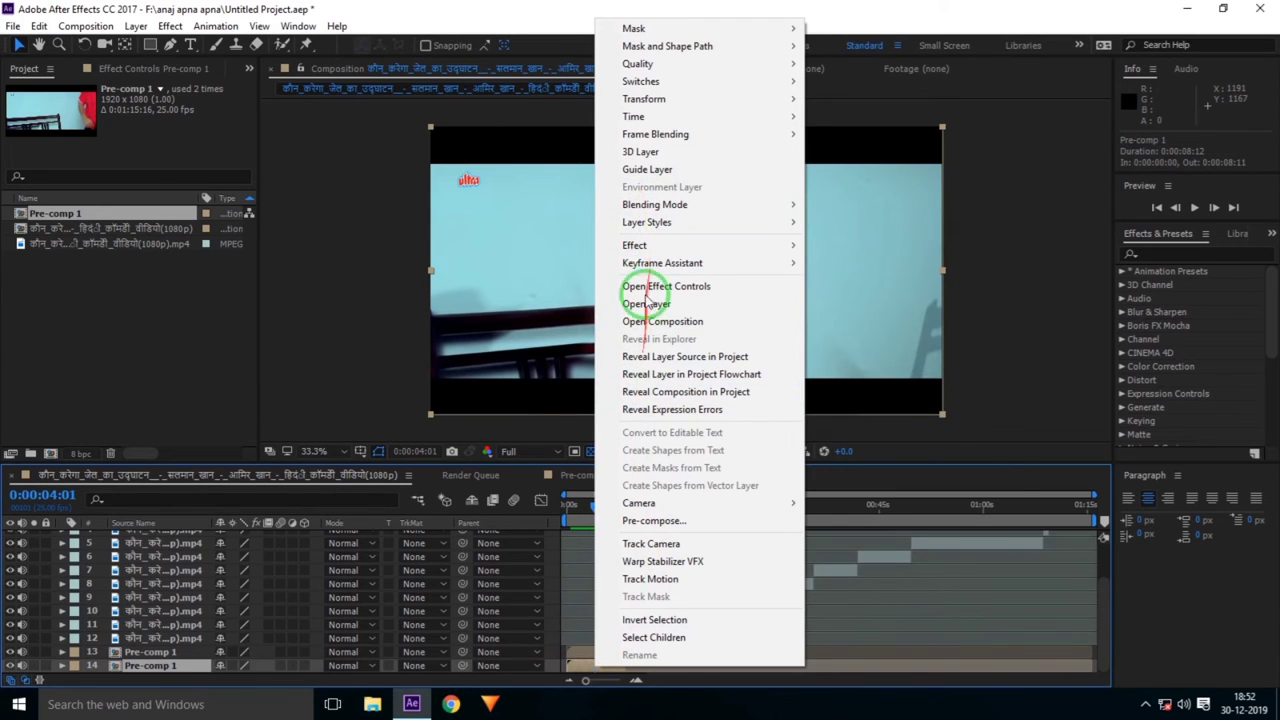
{"action": "mouse_move", "coordinate": [633, 119]}
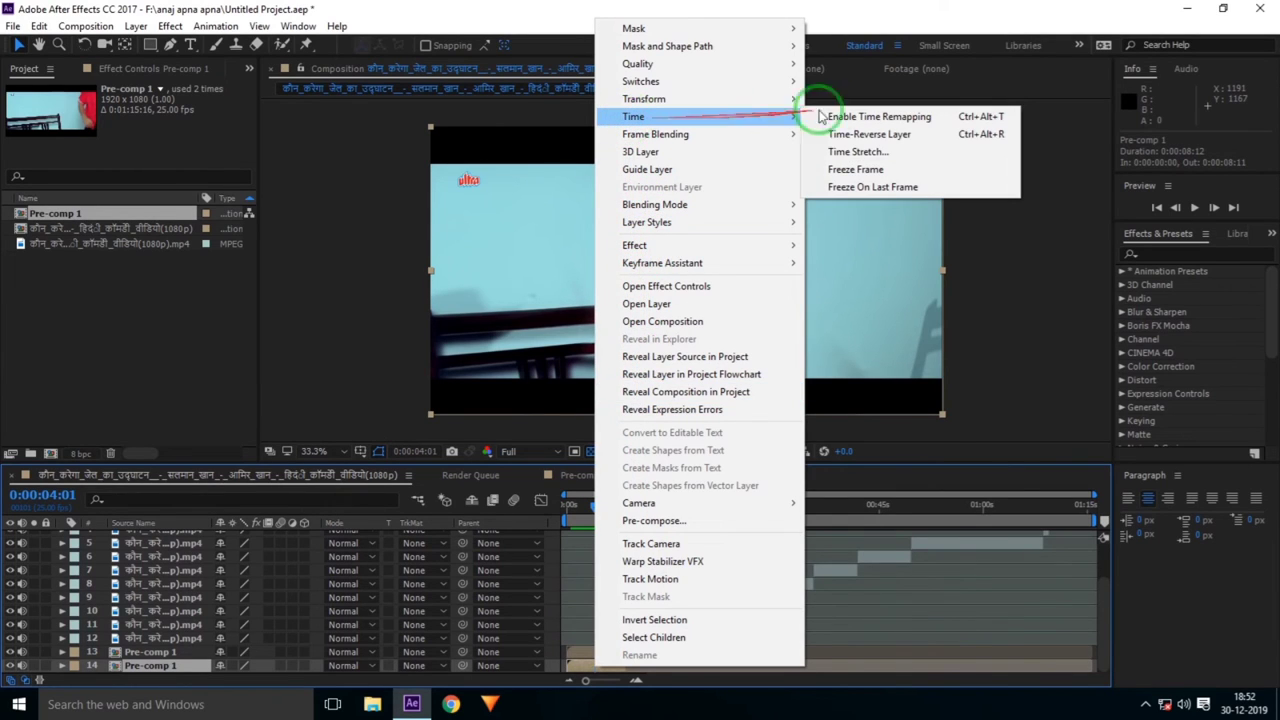
{"action": "left_click", "coordinate": [875, 170]}
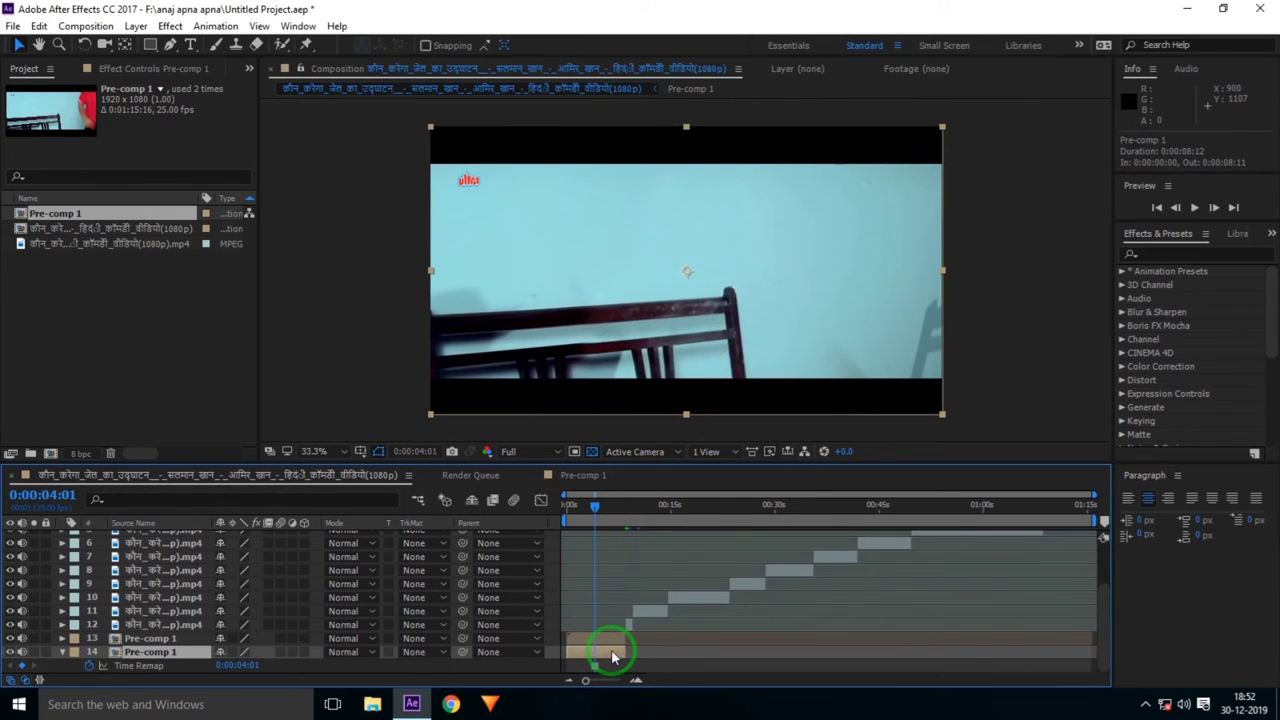
Step: Select the upper Pre-comp 1 layer and move back to an earlier frame
{"action": "left_click", "coordinate": [613, 656]}
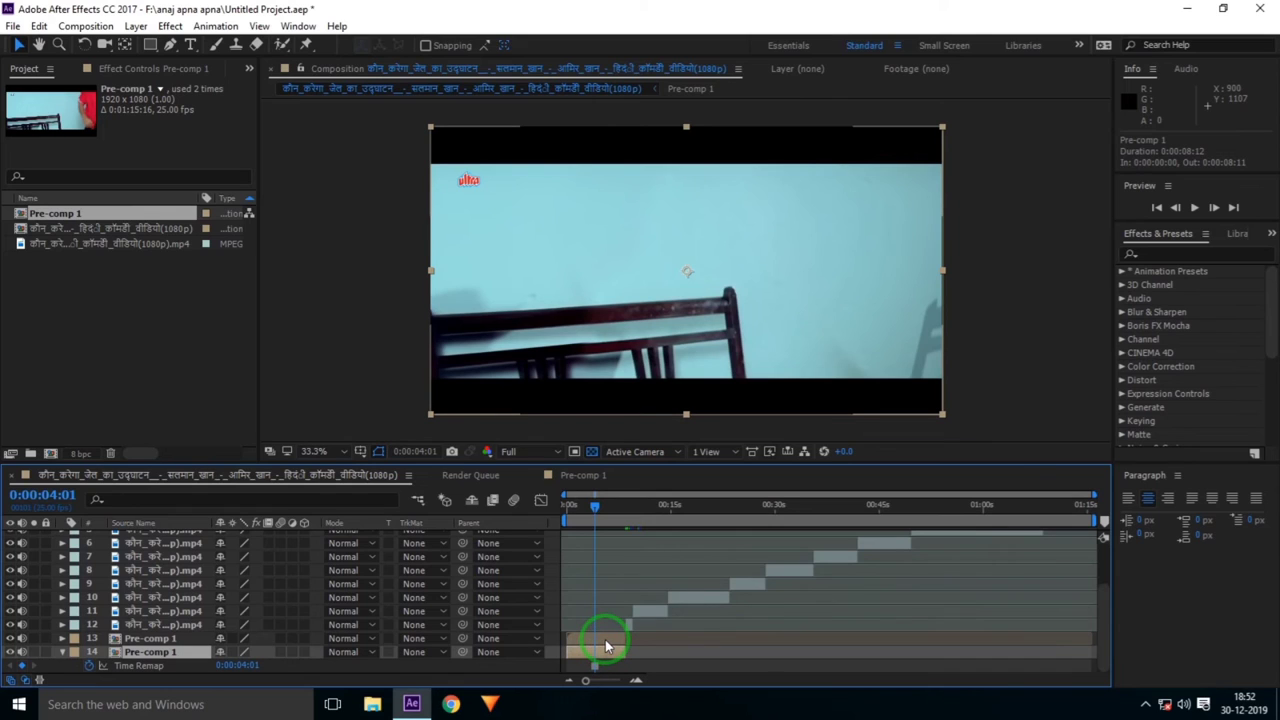
{"action": "left_click", "coordinate": [605, 641]}
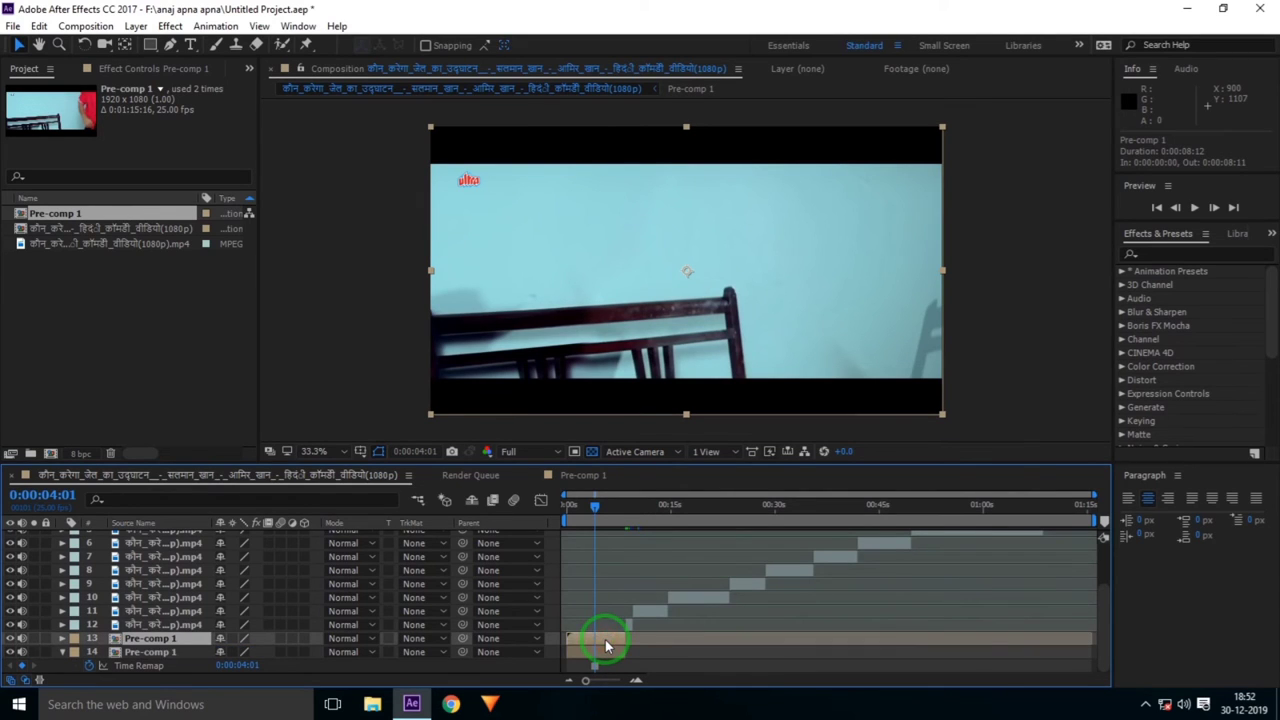
{"action": "mouse_move", "coordinate": [597, 510]}
{"action": "left_mouse_down"}
{"action": "mouse_move", "coordinate": [567, 508]}
{"action": "mouse_move", "coordinate": [580, 508]}
{"action": "left_mouse_up"}
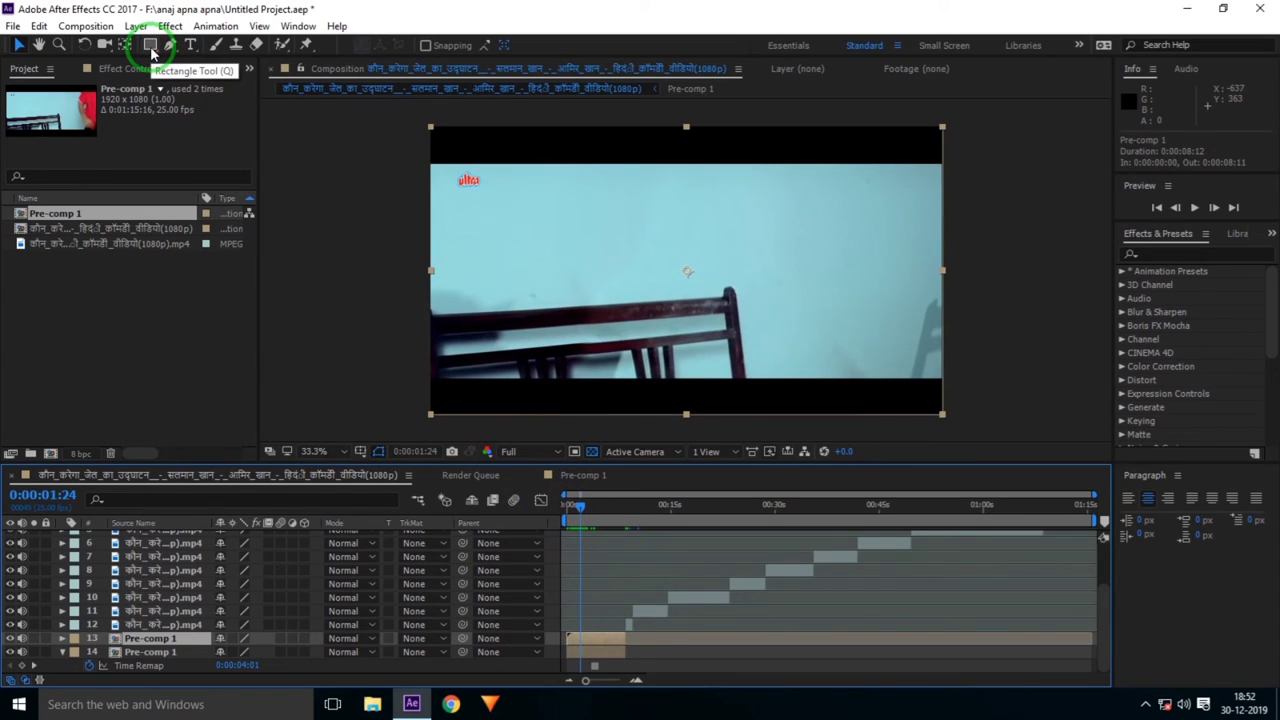
Step: Draw a rectangle mask on the upper Pre-comp 1 covering the frame's left side past the chair
{"action": "left_click", "coordinate": [150, 45]}
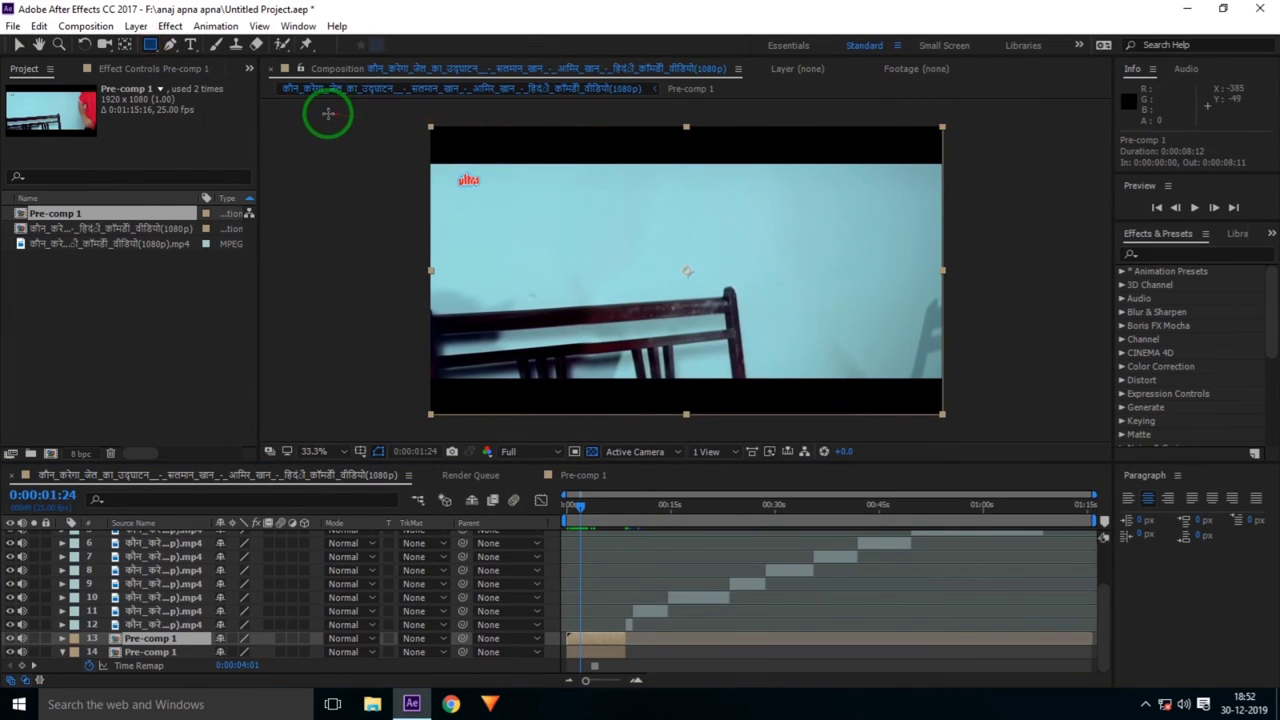
{"action": "left_click_drag", "start_coordinate": [328, 113], "coordinate": [766, 361]}
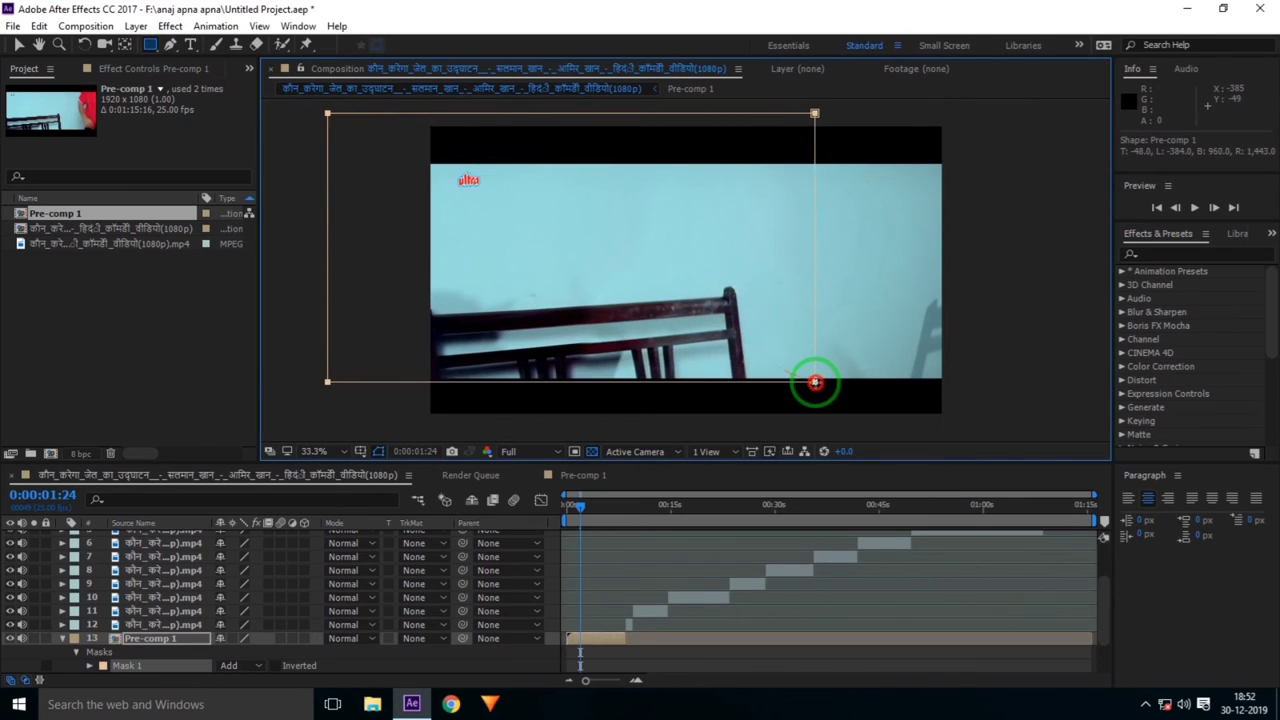
{"action": "left_click_drag", "start_coordinate": [766, 361], "coordinate": [749, 400]}
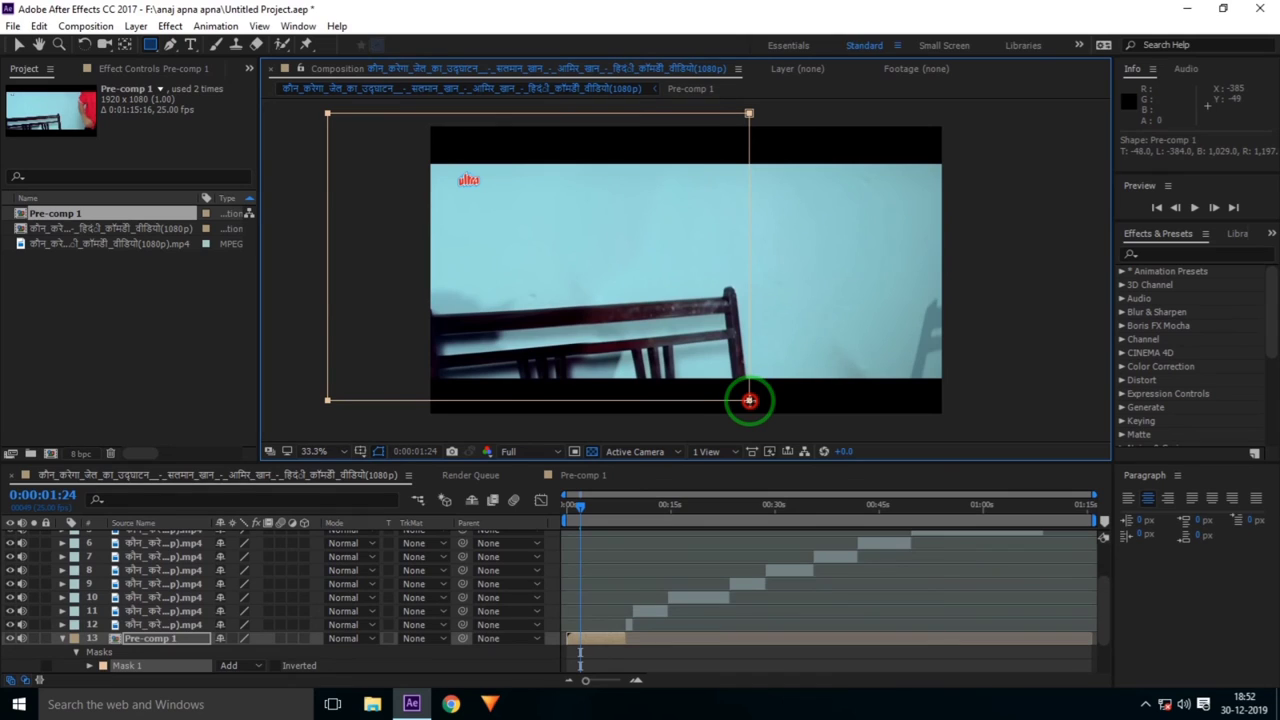
{"action": "left_click_drag", "start_coordinate": [749, 400], "coordinate": [755, 424]}
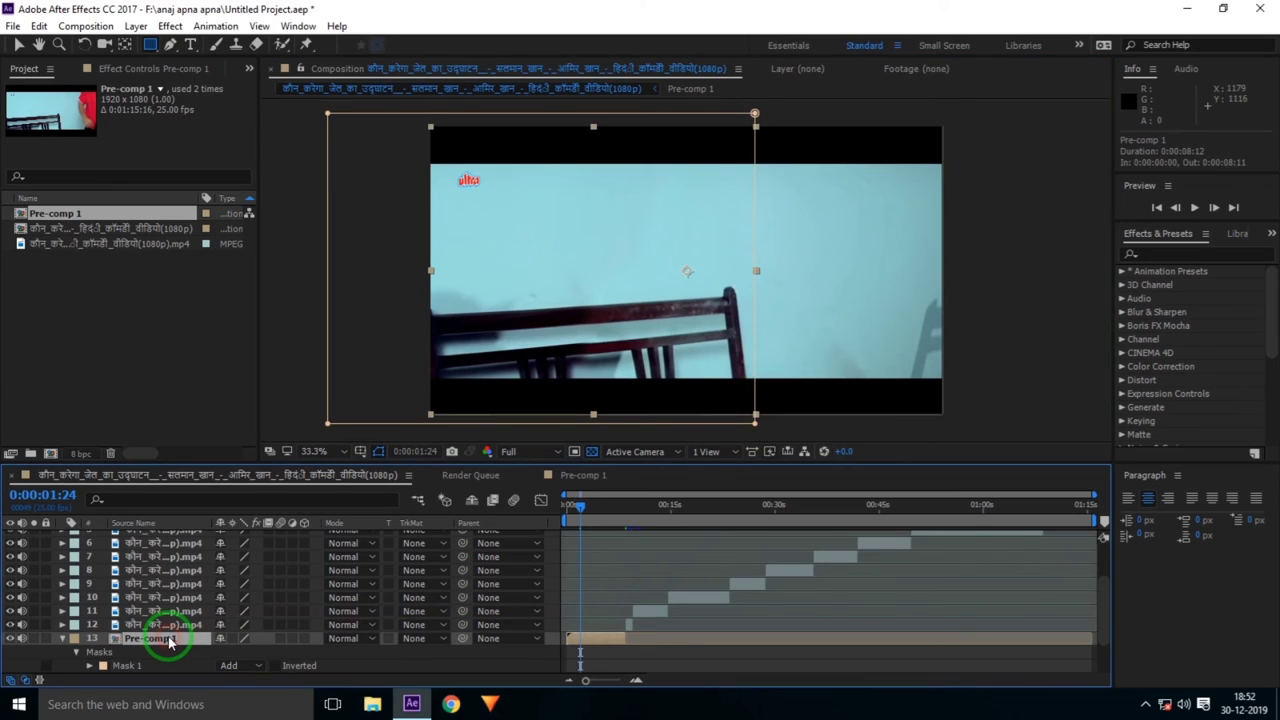
Step: Feather the rectangle mask's edges by 36 pixels and return to the composition start
{"action": "key", "text": "ctrl+d"}
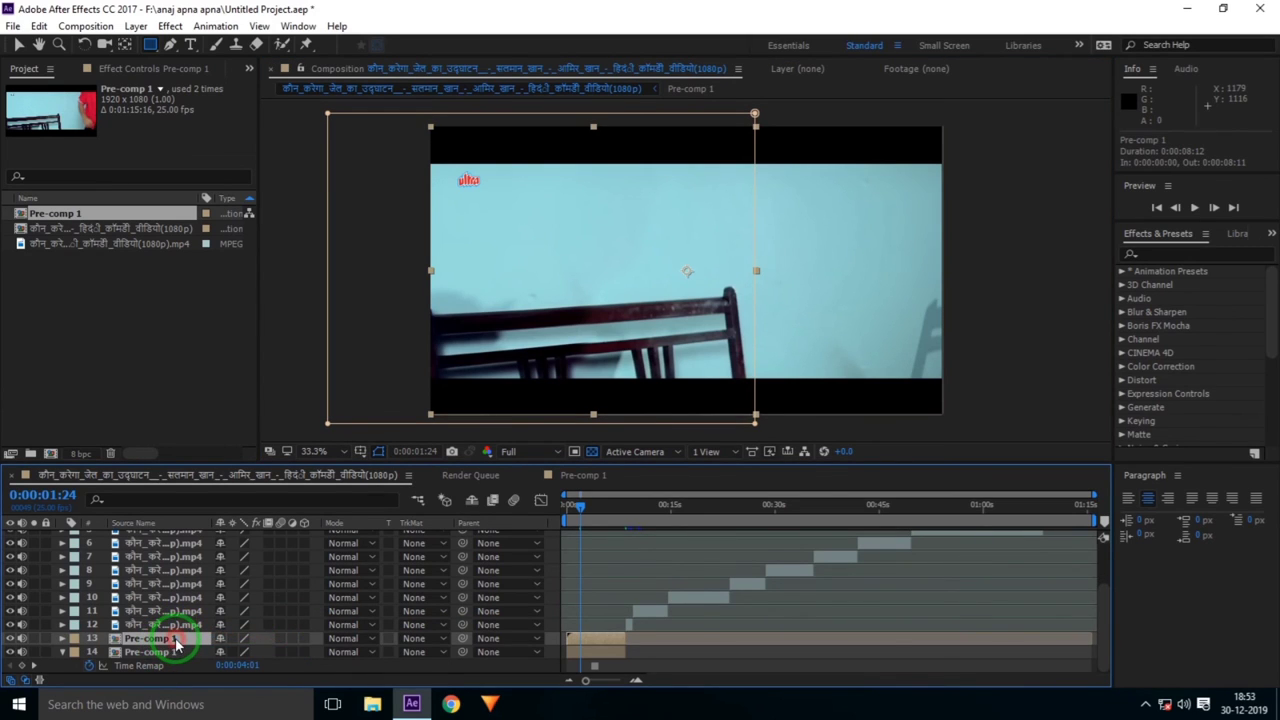
{"action": "key", "text": "ctrl+z"}
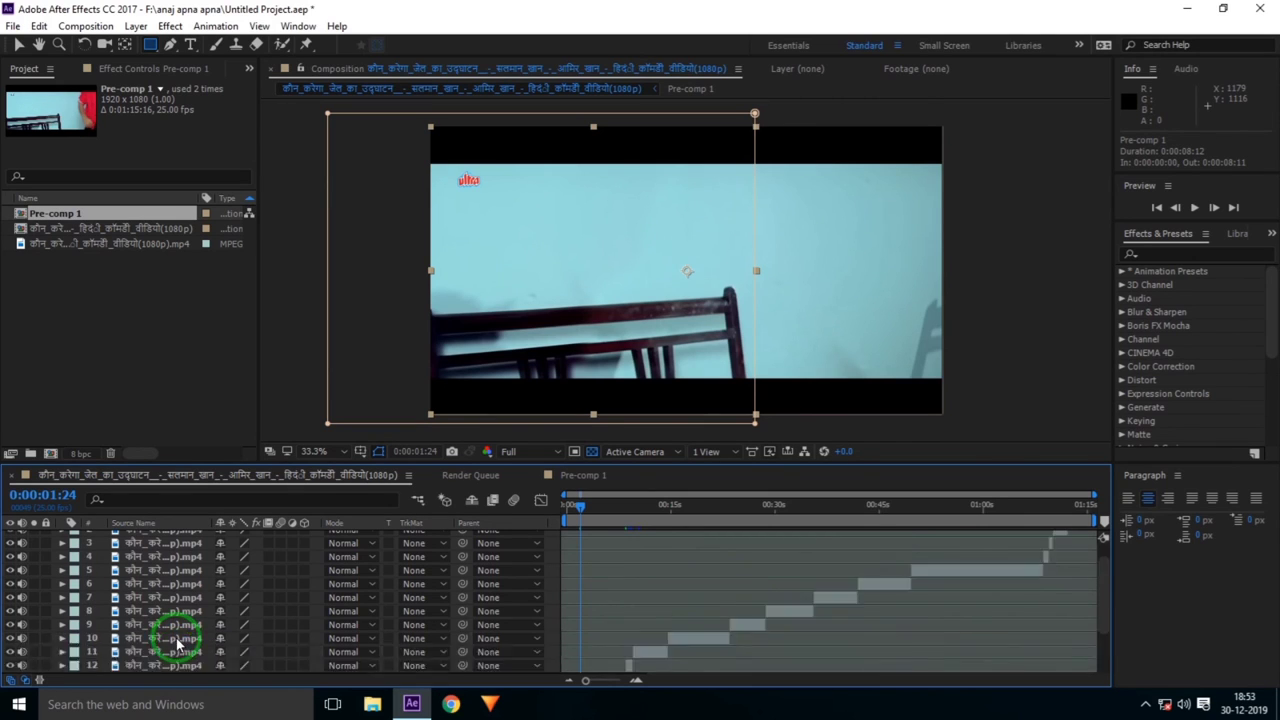
{"action": "key", "text": "ctrl+d"}
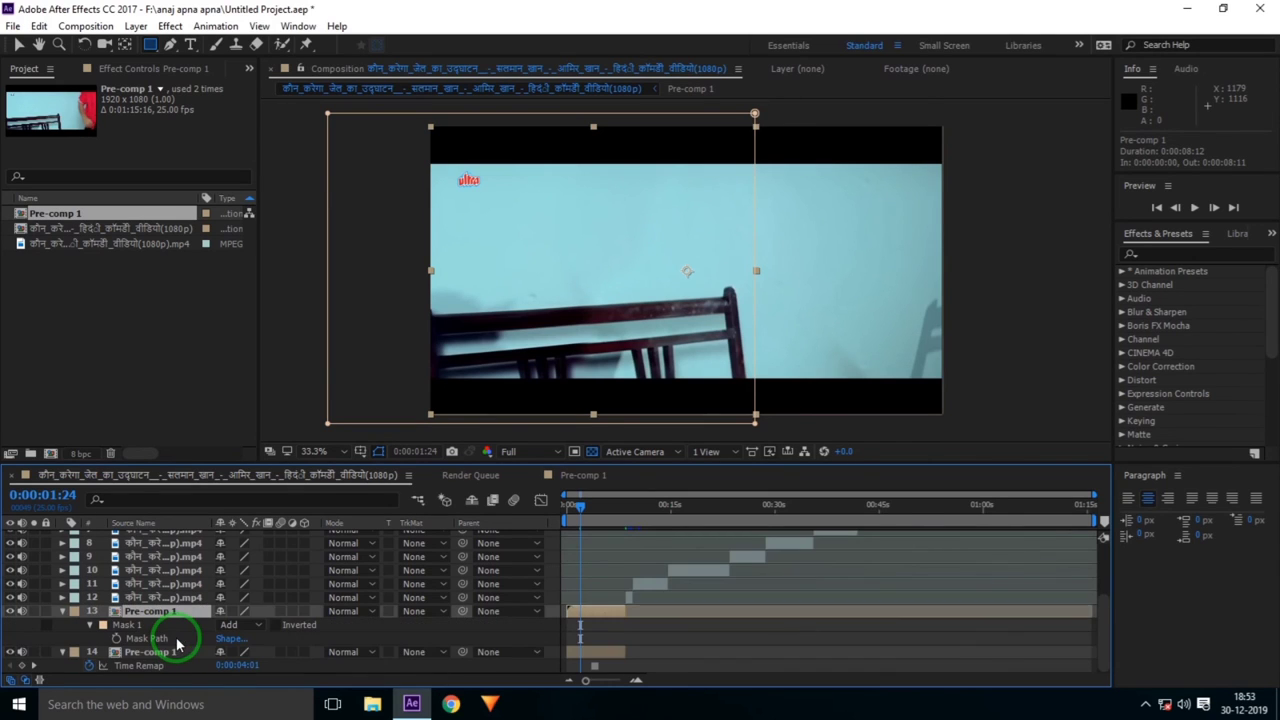
{"action": "key", "text": "ctrl+z"}
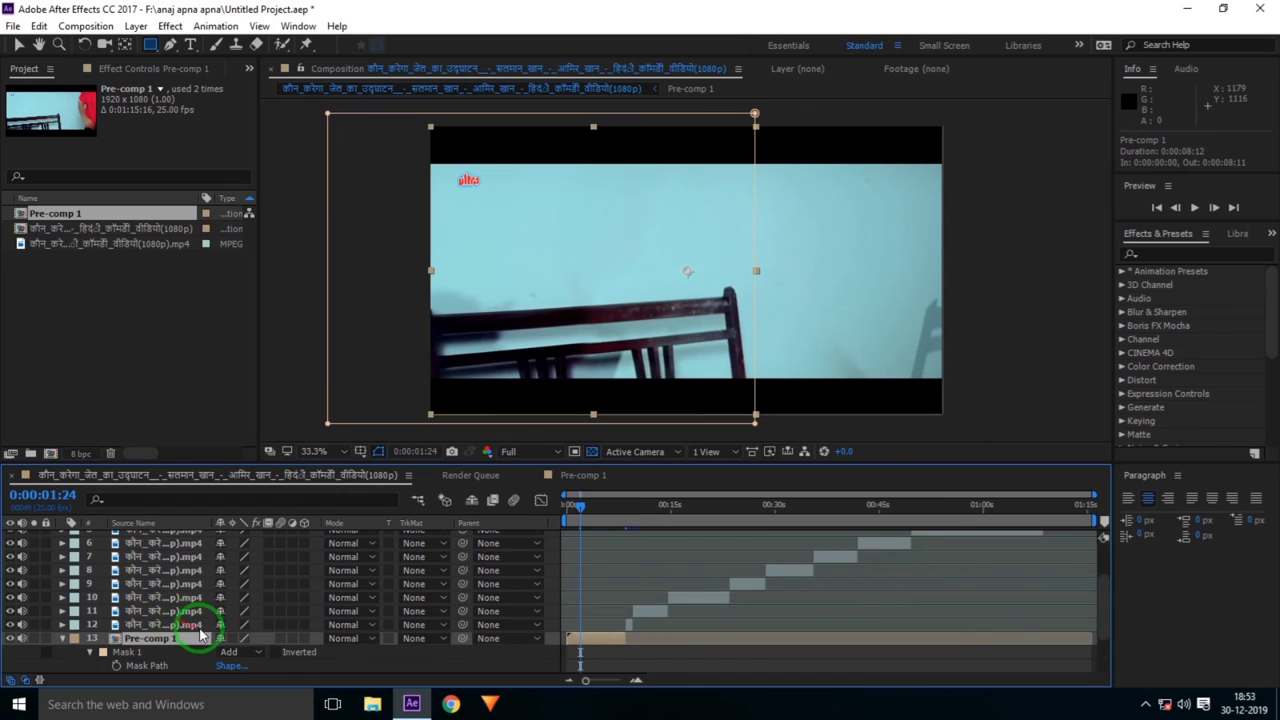
{"action": "key", "text": "ctrl+shift+z"}
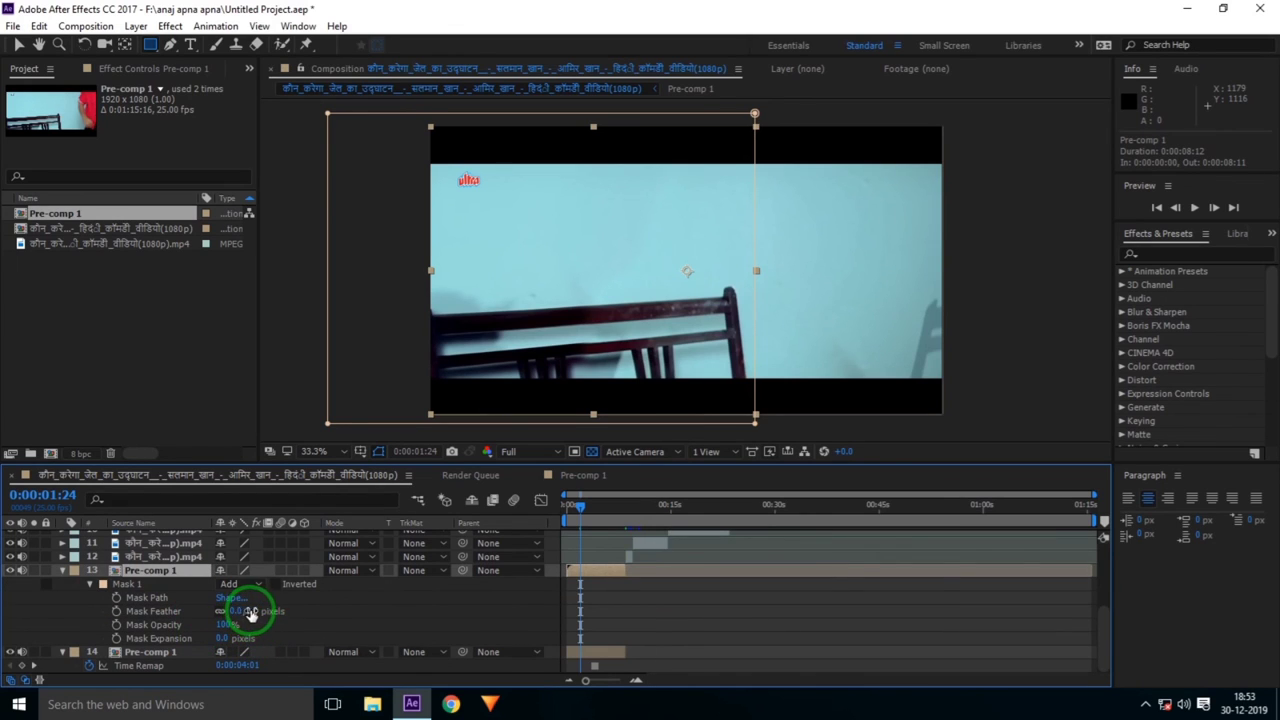
{"action": "left_click_drag", "start_coordinate": [250, 612], "coordinate": [276, 612]}
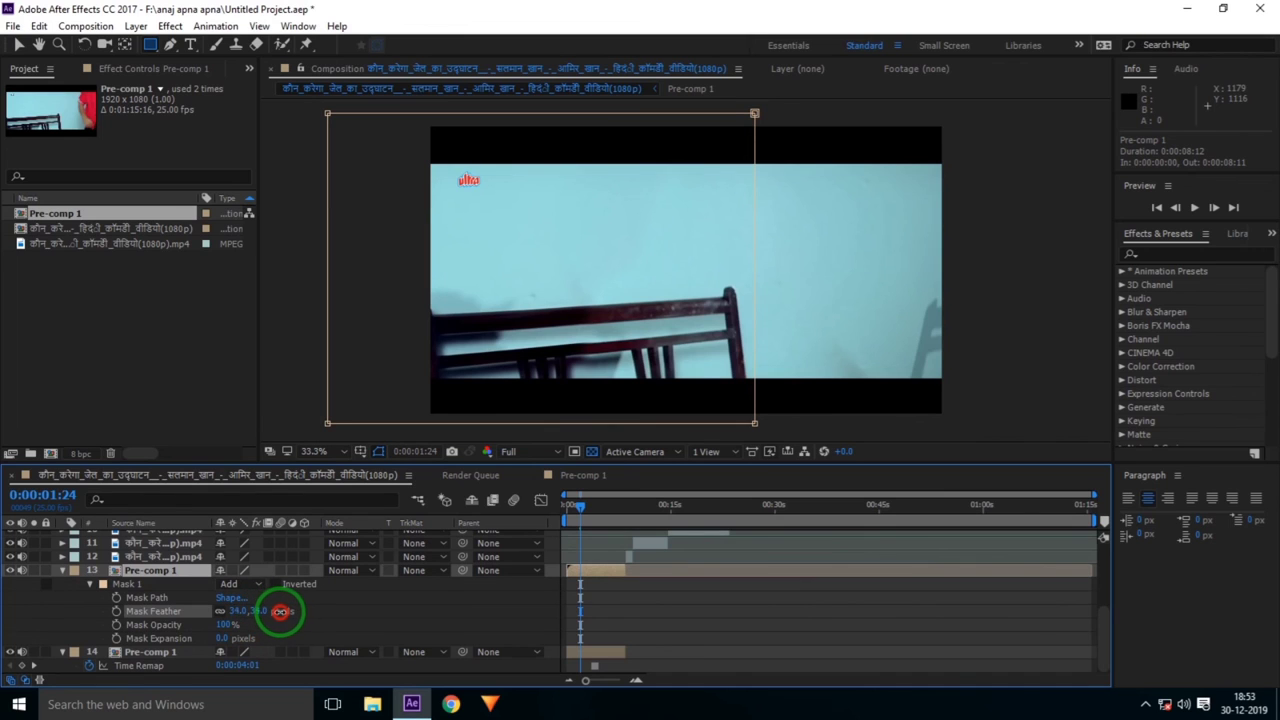
{"action": "left_click_drag", "start_coordinate": [580, 503], "coordinate": [523, 500]}
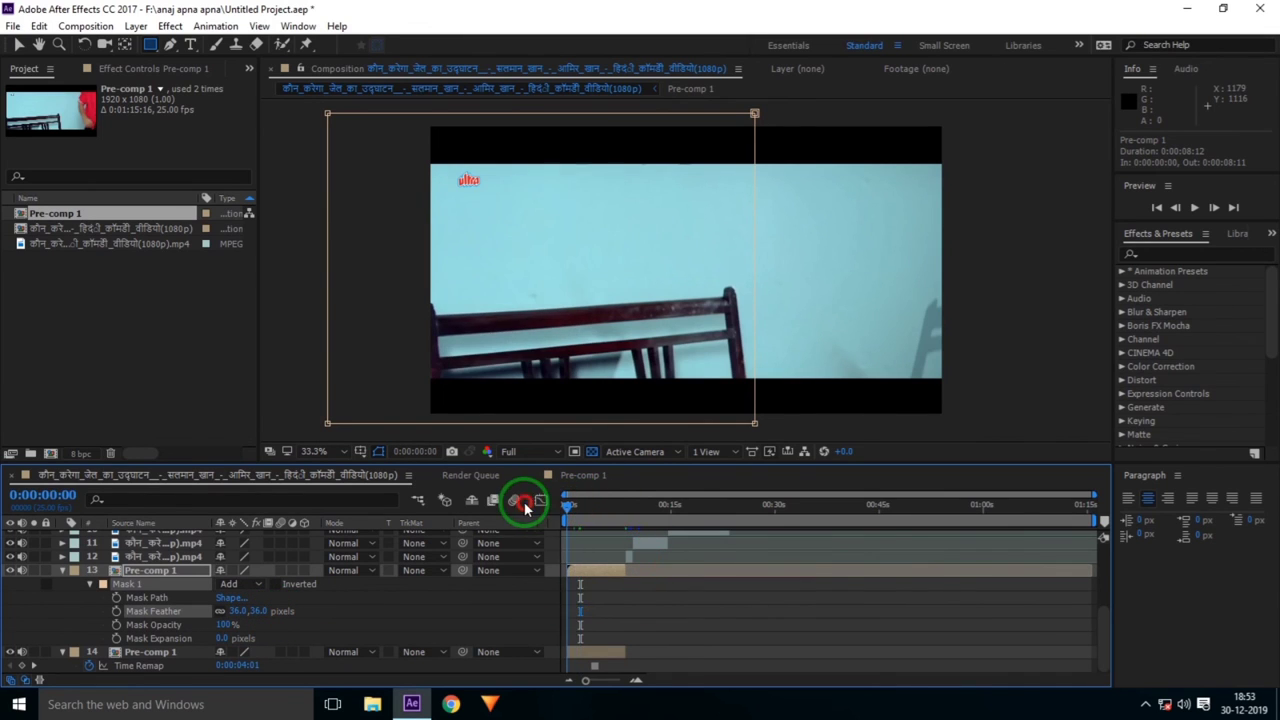
Step: Set the work area end at 0:00:08:11 and preview the first eight seconds from the start
{"action": "left_click", "coordinate": [60, 571]}
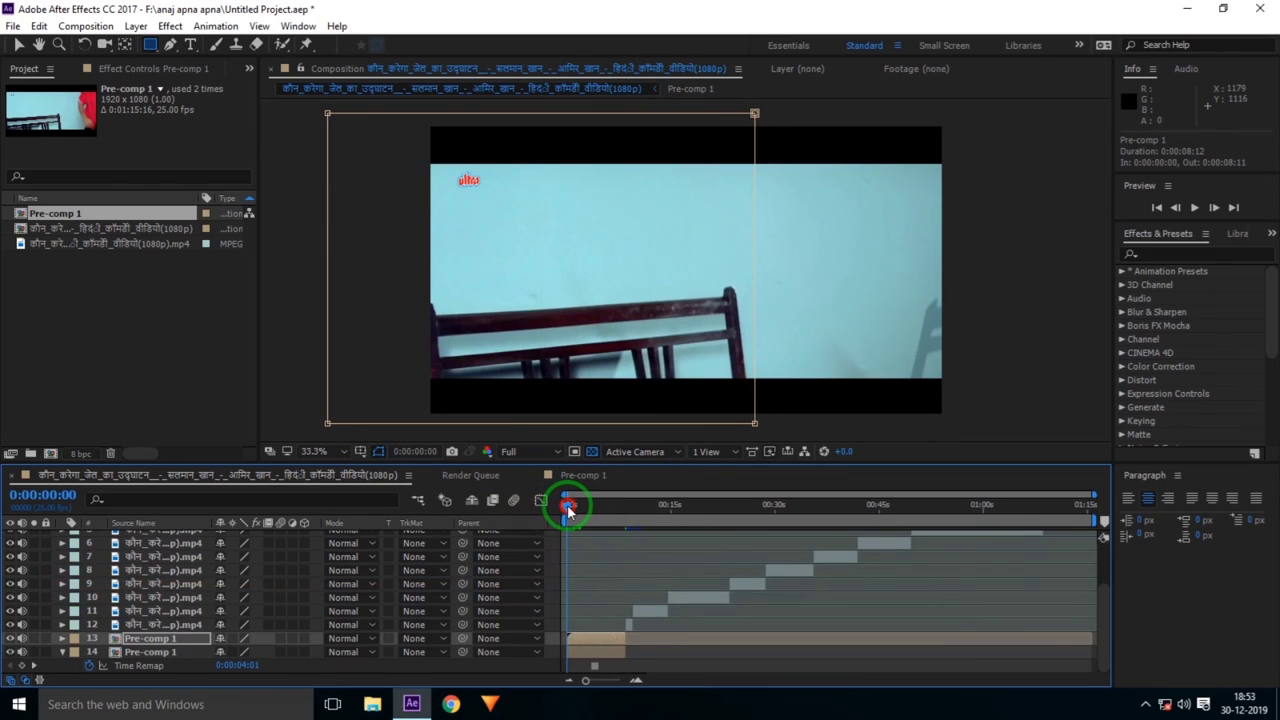
{"action": "left_click_drag", "start_coordinate": [567, 505], "coordinate": [571, 517]}
{"action": "left_click", "coordinate": [1193, 207]}
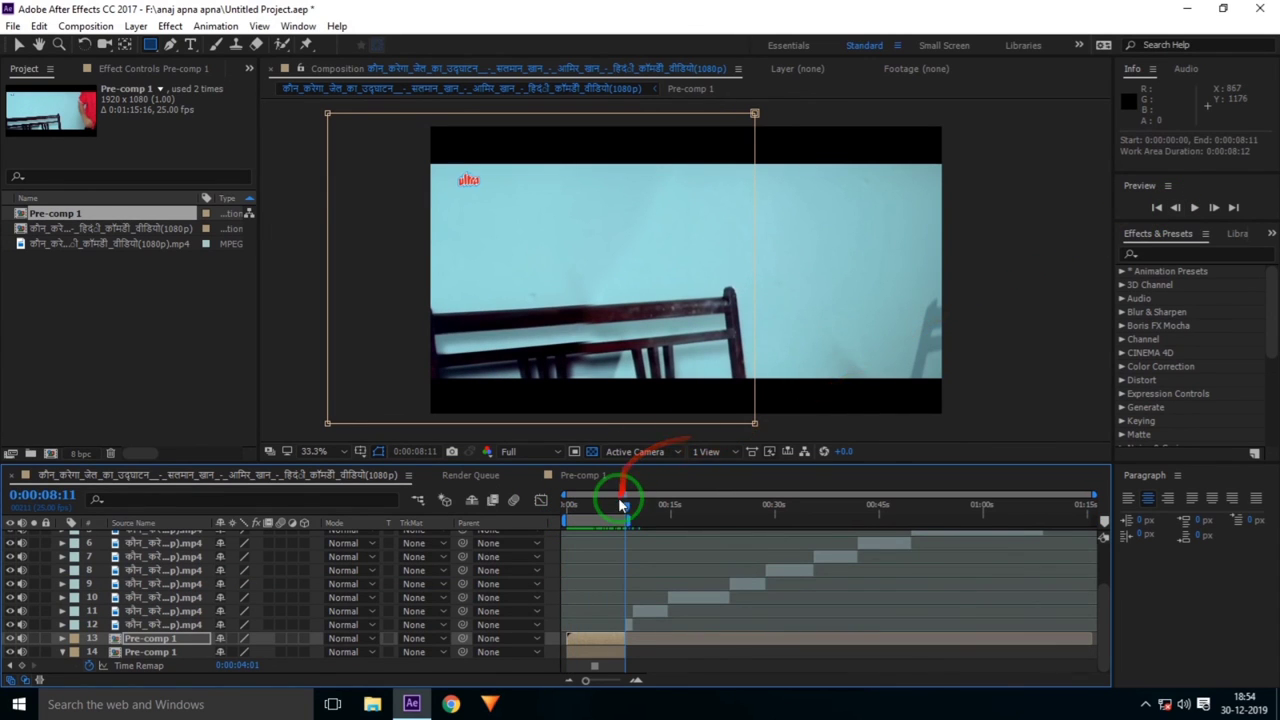
{"action": "left_click_drag", "start_coordinate": [622, 505], "coordinate": [543, 503]}
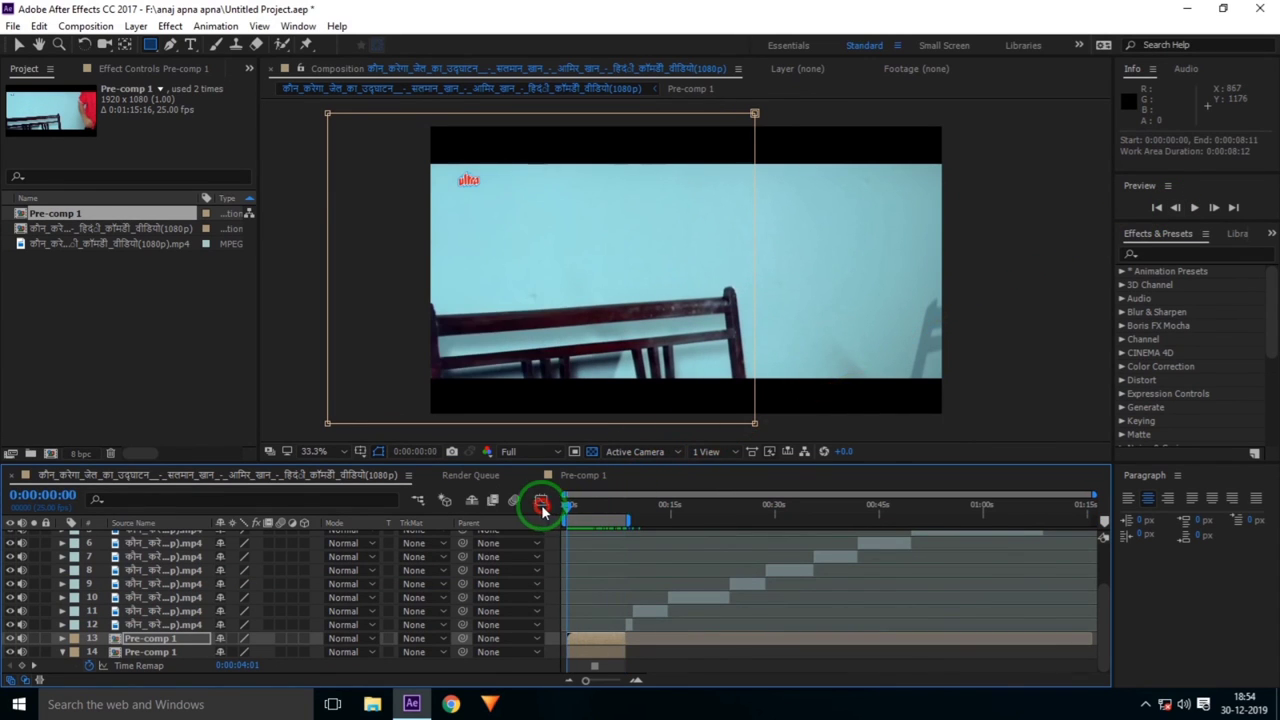
{"action": "left_click", "coordinate": [1196, 208]}
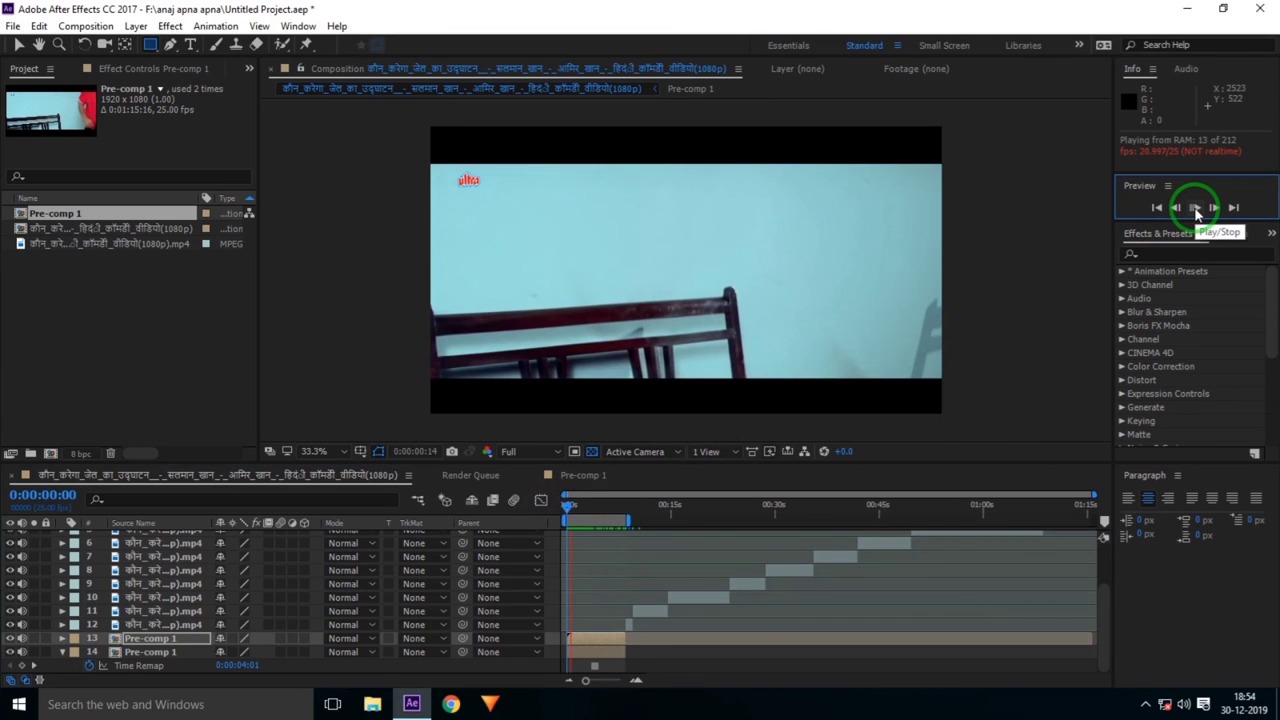